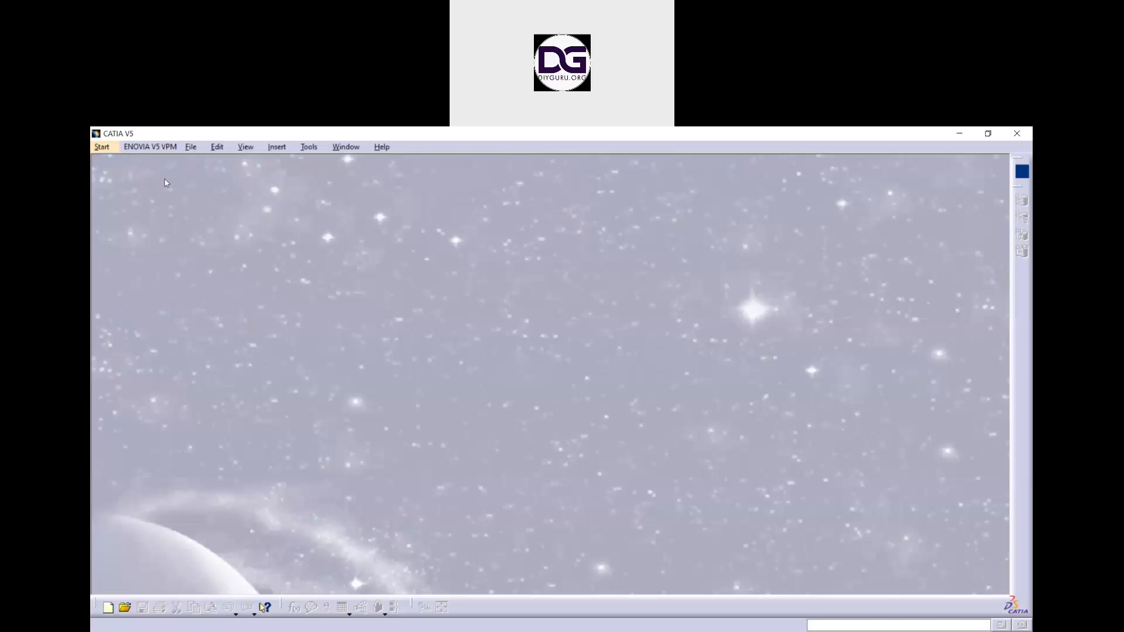
Create a new part named Part1 for the Sketcher workbench, with hybrid design enabled
left_click(104, 149)
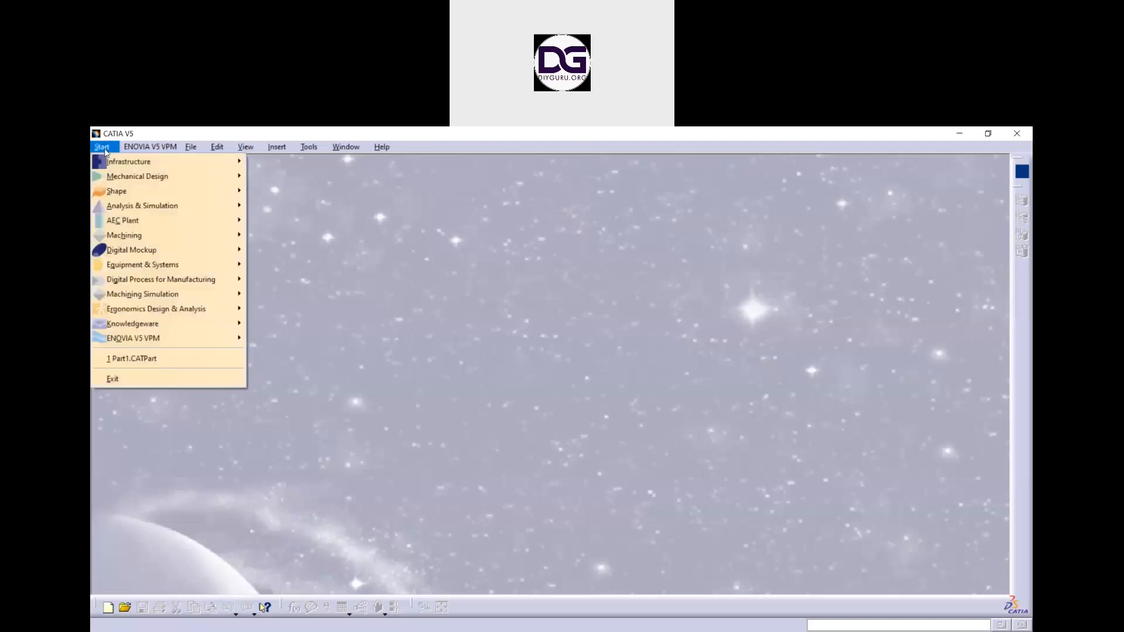
mouse_move(121, 176)
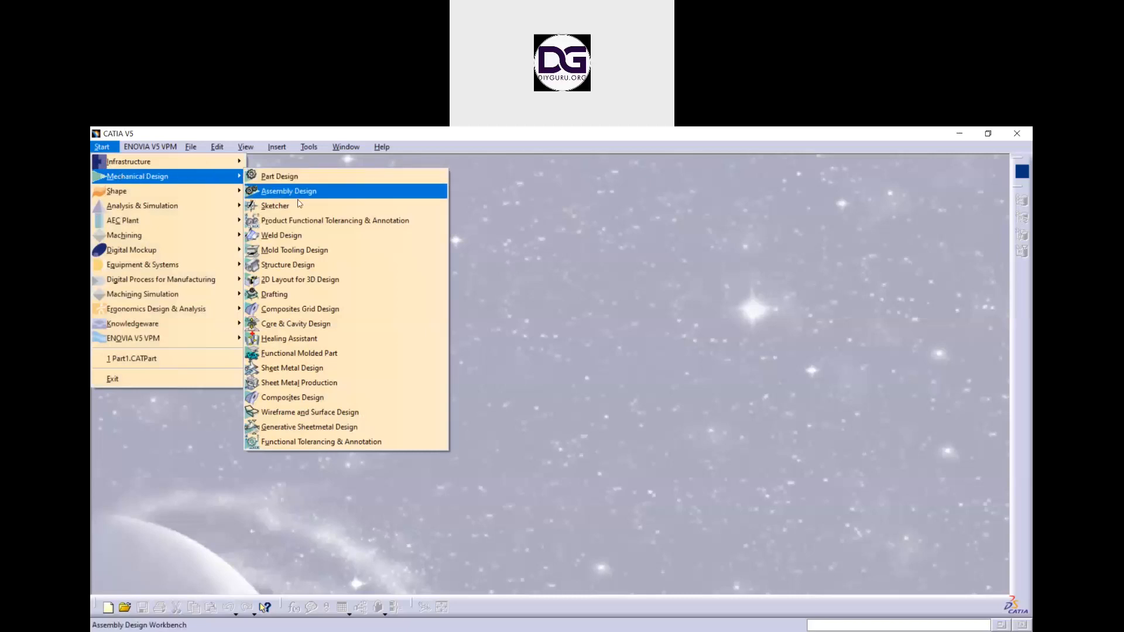
left_click(275, 206)
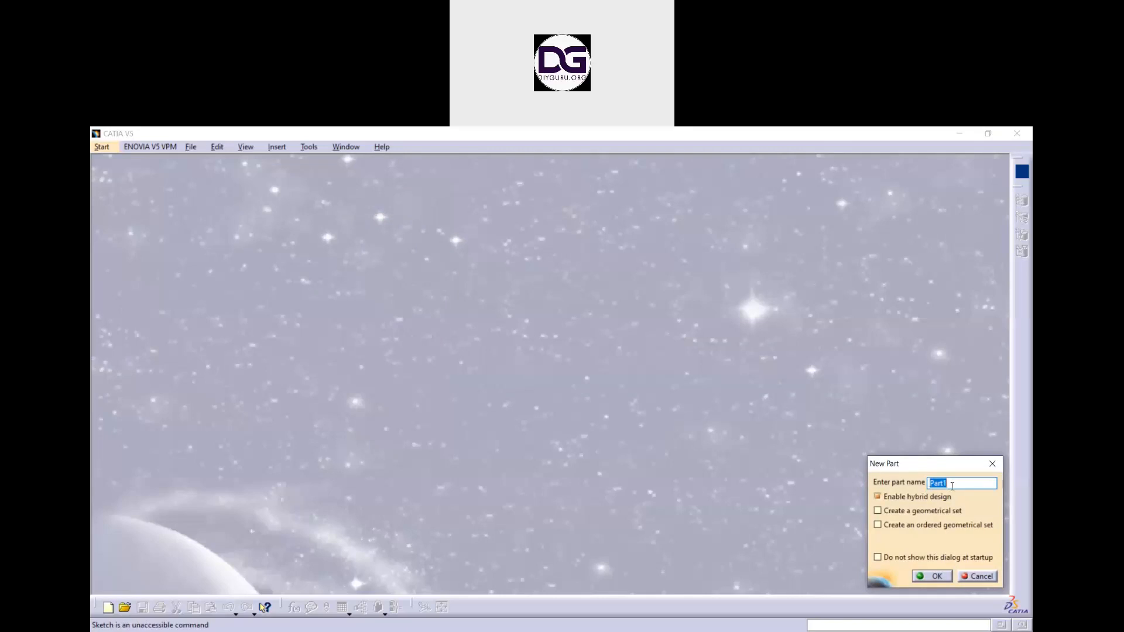
left_click(932, 577)
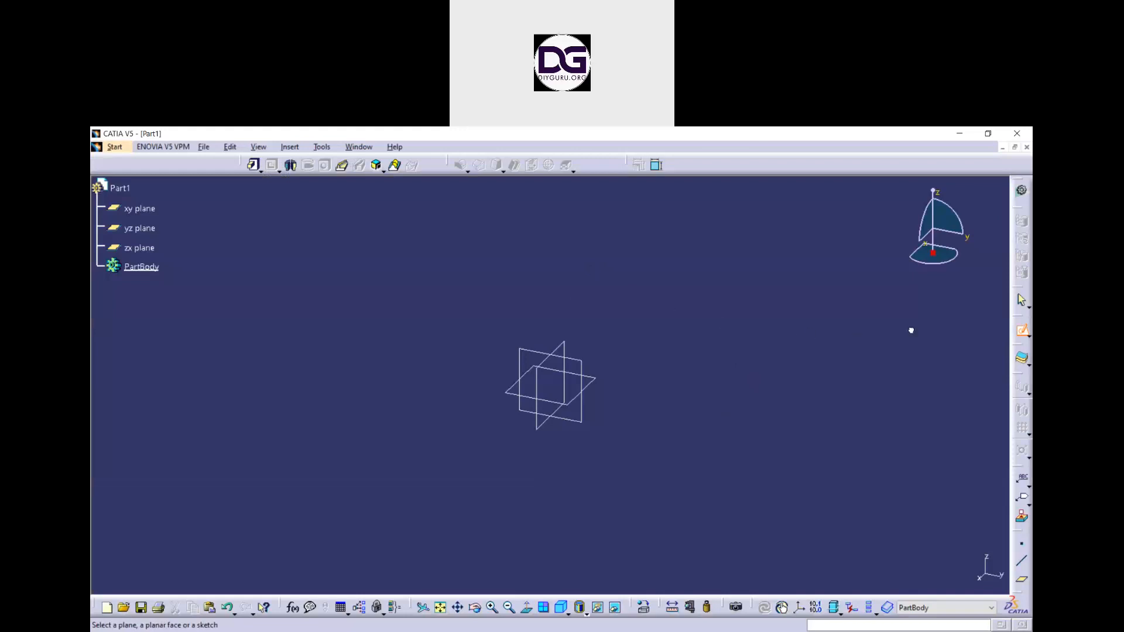
Open a sketch on the yz plane and expand PartBody in the specification tree
left_click(1018, 332)
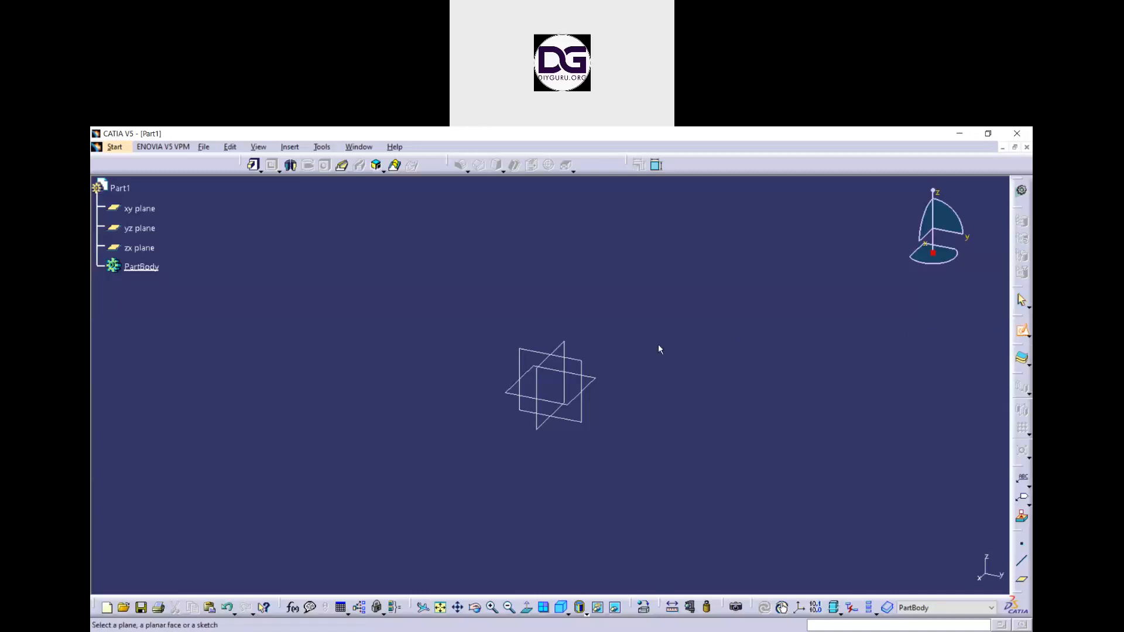
left_click(583, 365)
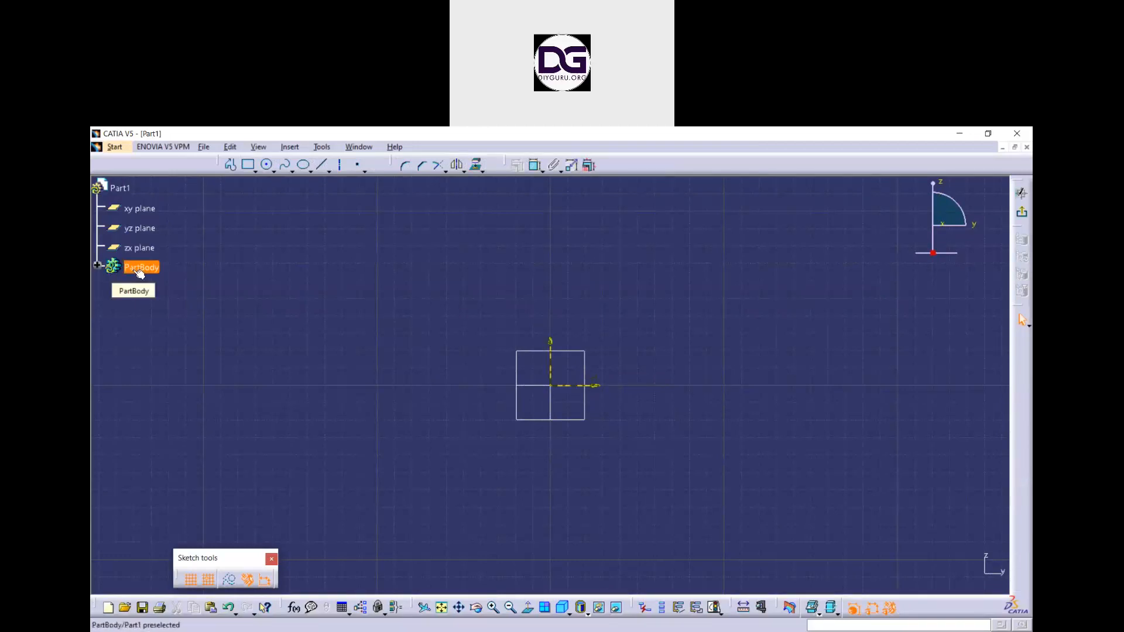
left_click(98, 266)
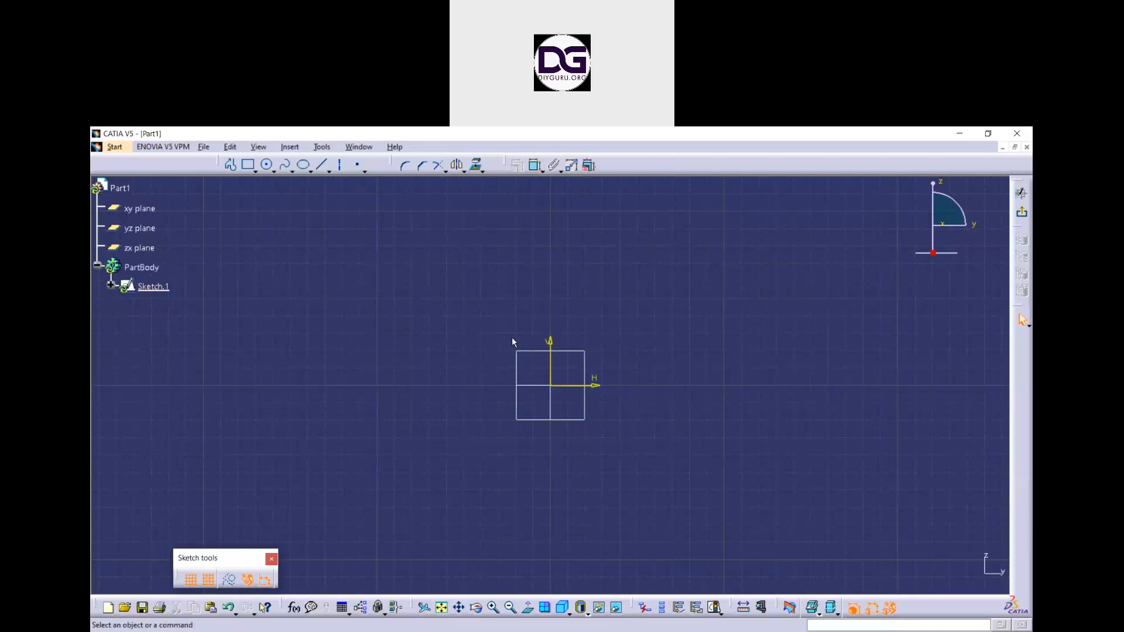
Hide the yz, zx and xy reference planes in the sketch view
left_click(581, 354)
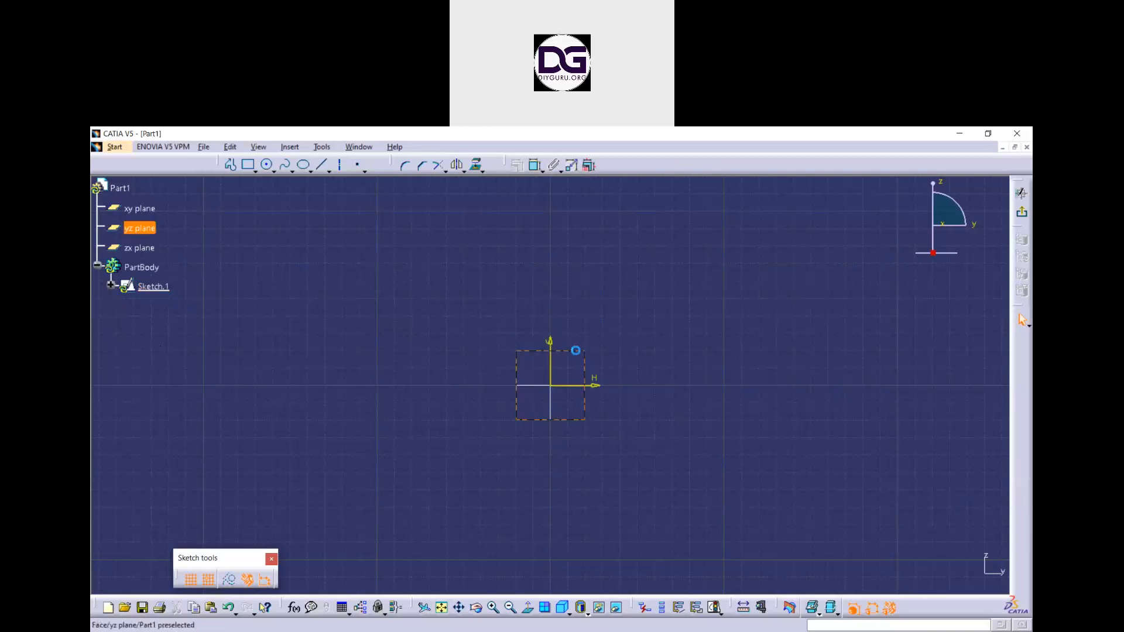
right_click(576, 350)
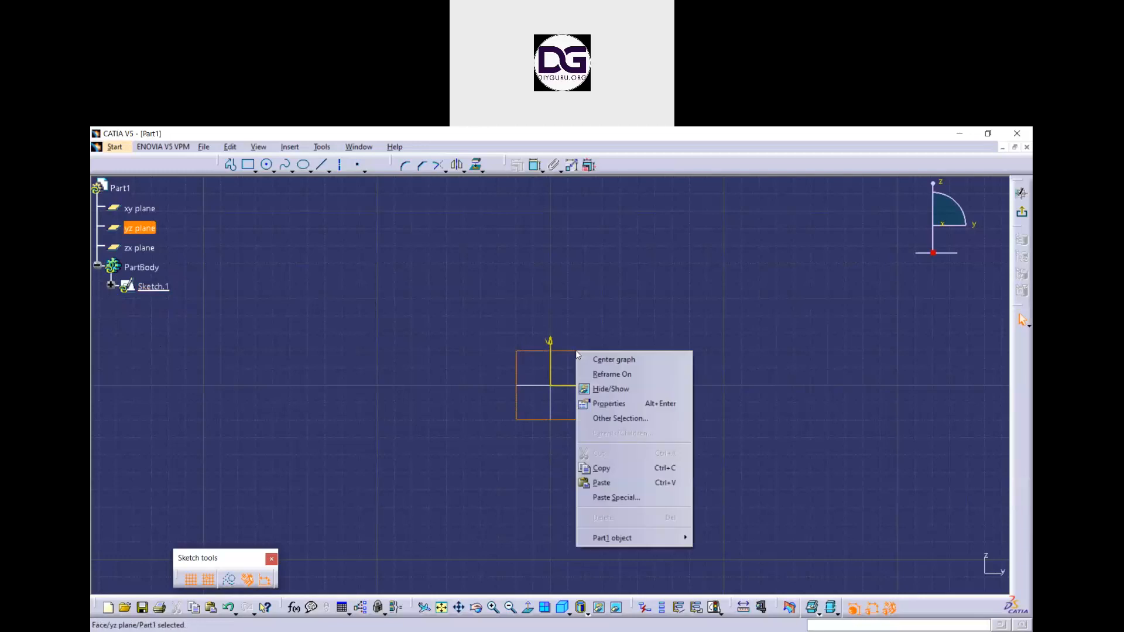
left_click(625, 390)
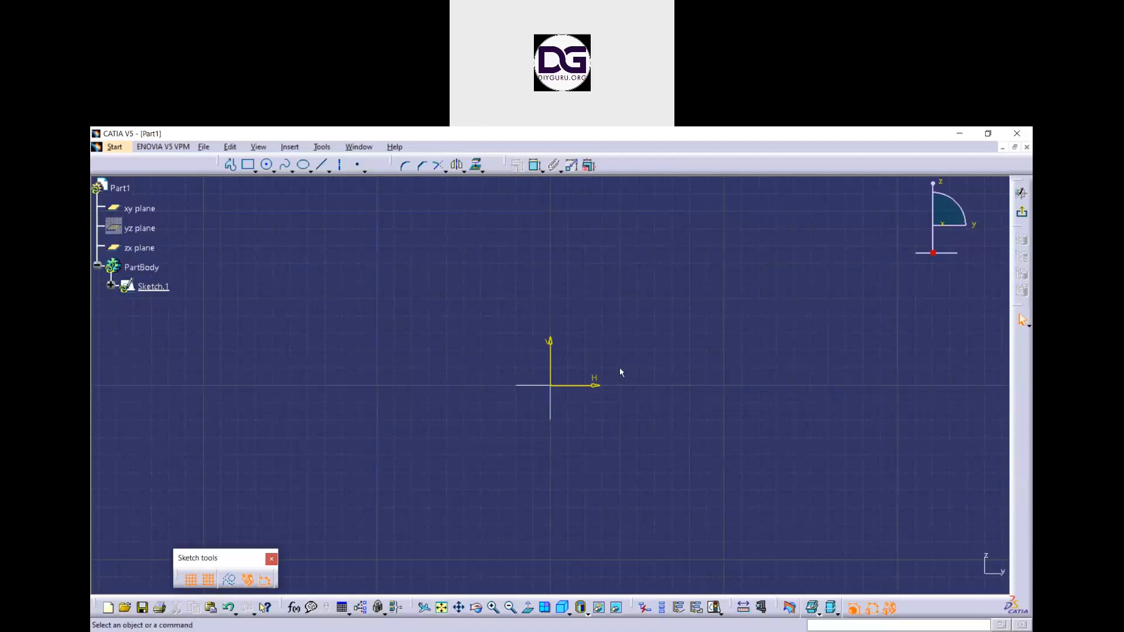
right_click(553, 398)
left_click(583, 435)
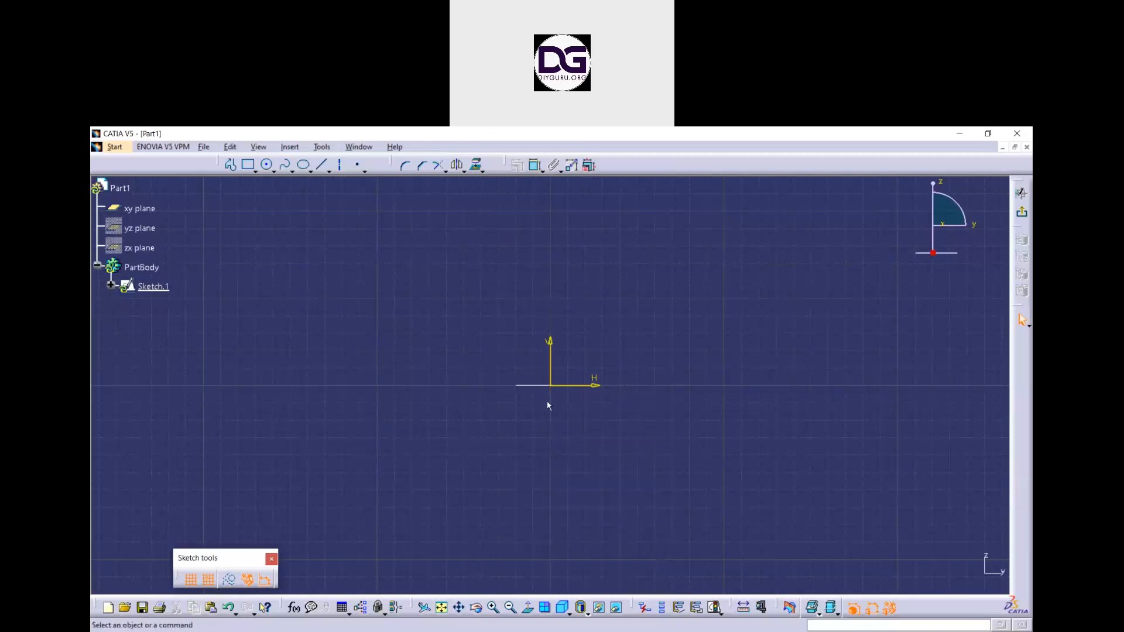
right_click(538, 385)
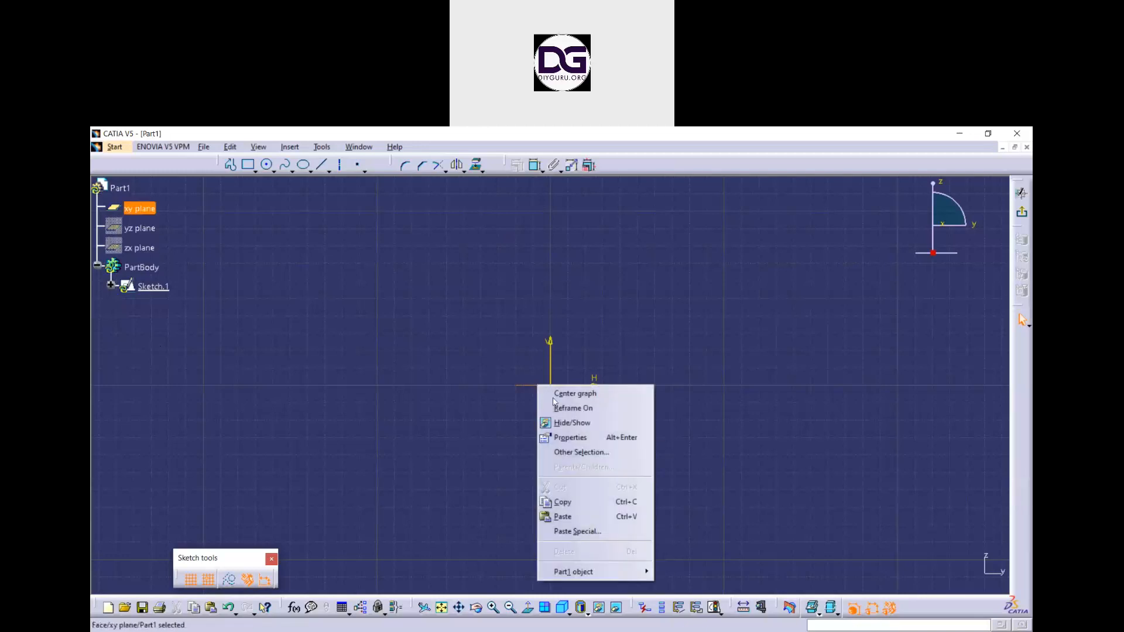
left_click(579, 423)
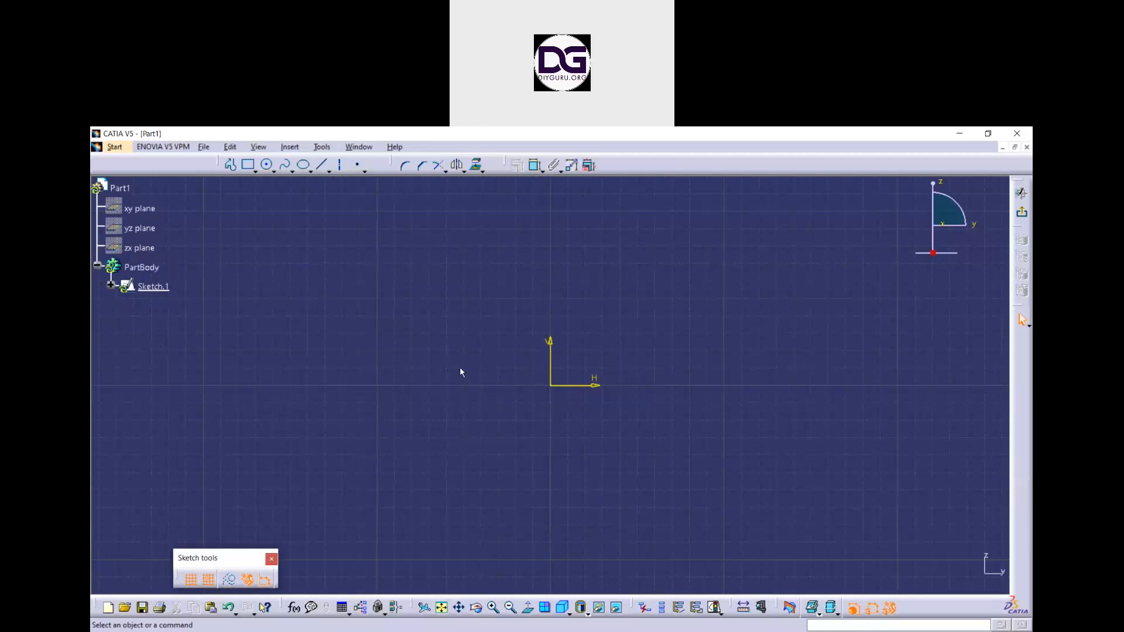
Show the hidden xy, yz and zx reference planes again
right_click(157, 215)
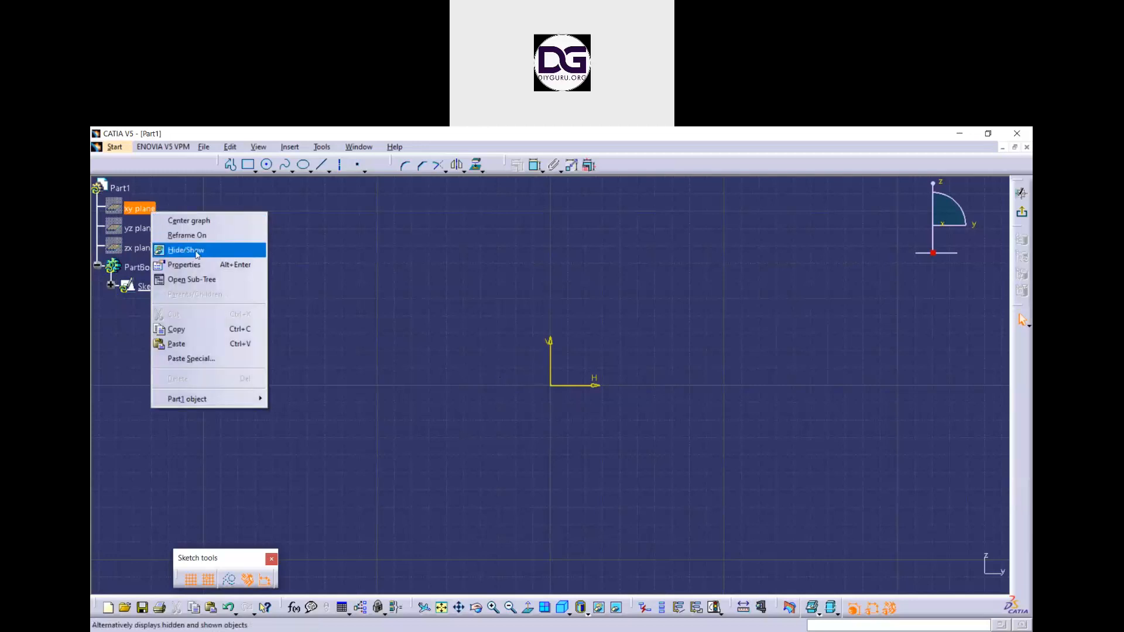
left_click(197, 251)
right_click(154, 233)
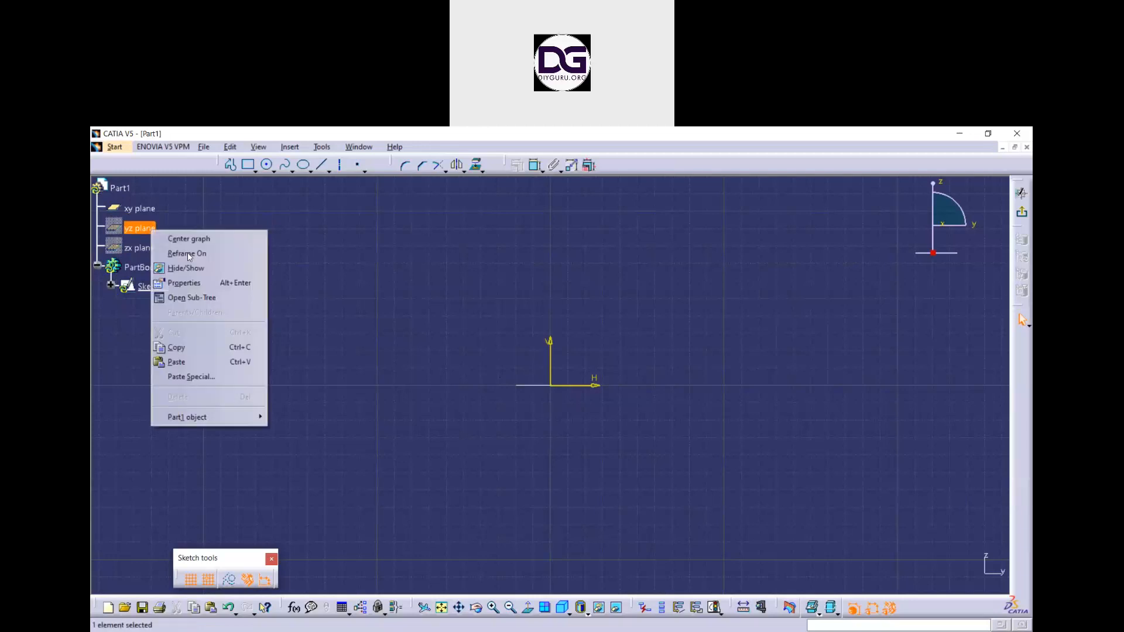
left_click(185, 267)
right_click(148, 250)
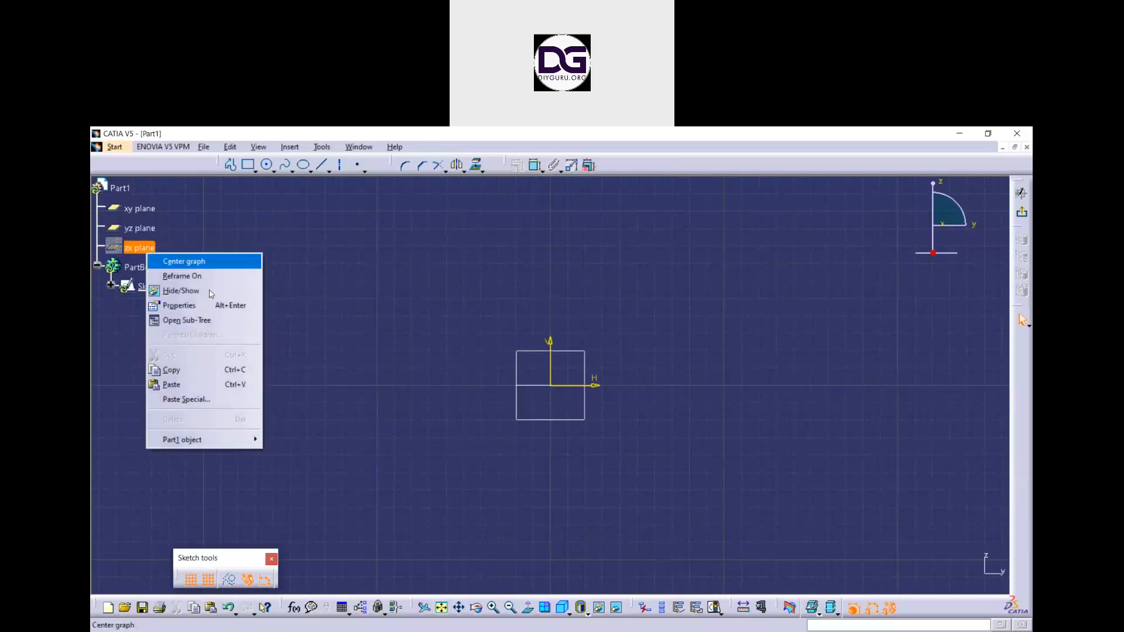
left_click(199, 290)
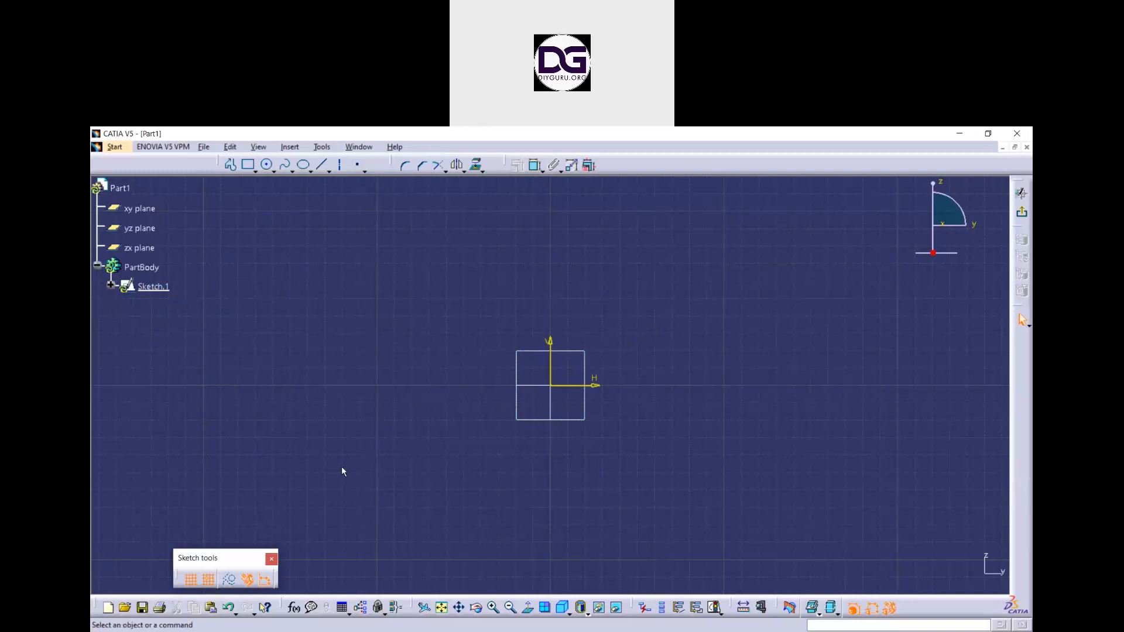
Turn the sketch grid display off and back on
left_click(197, 580)
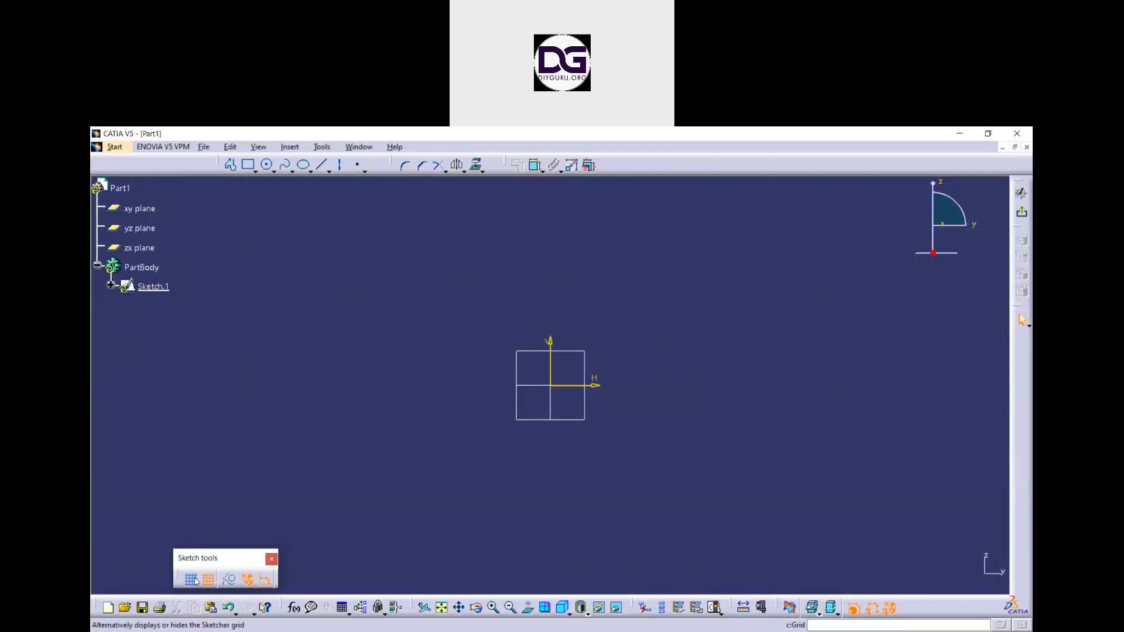
left_click(195, 581)
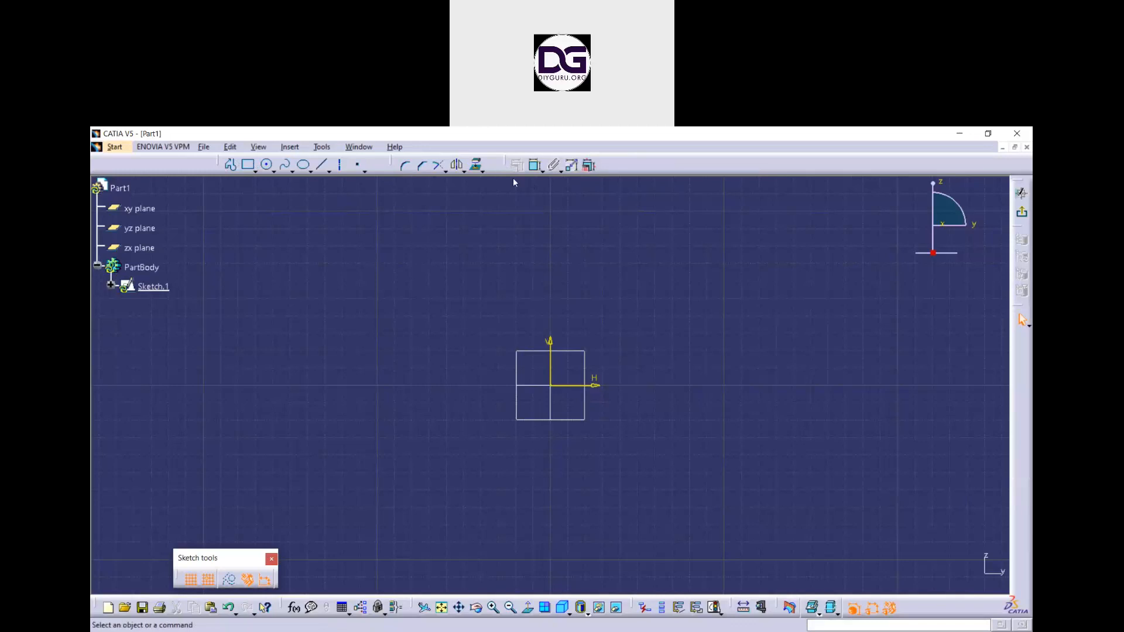
Undock the Constraint, Operation and Profile toolbars so they float over the sketch area
left_click_drag(604, 210, 624, 208)
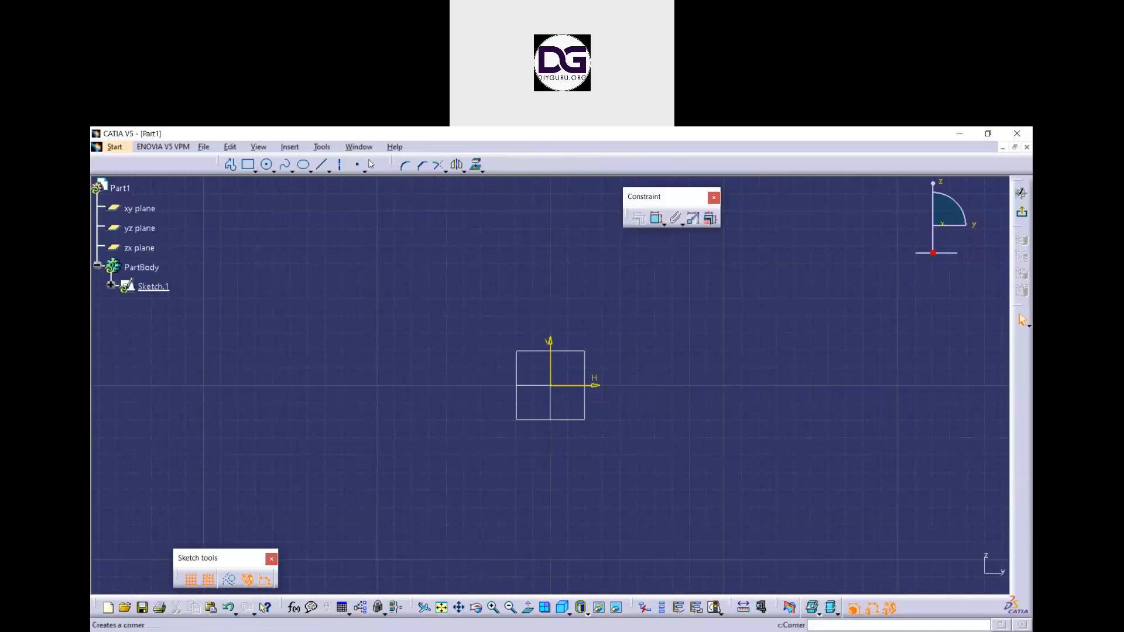
left_click_drag(529, 224, 529, 224)
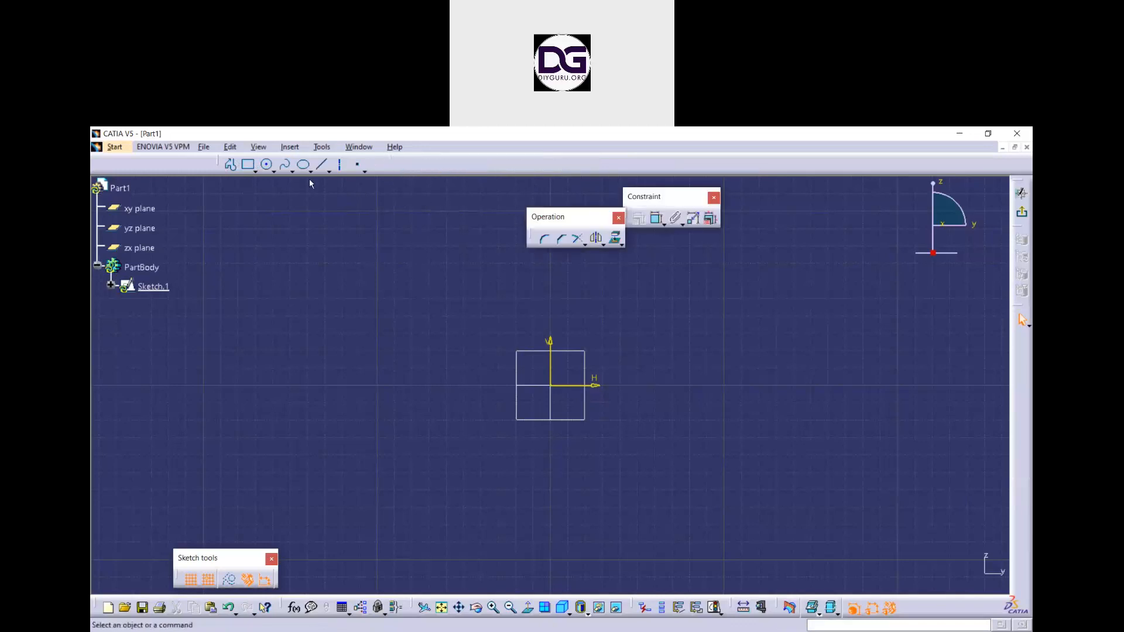
left_click_drag(248, 204, 248, 203)
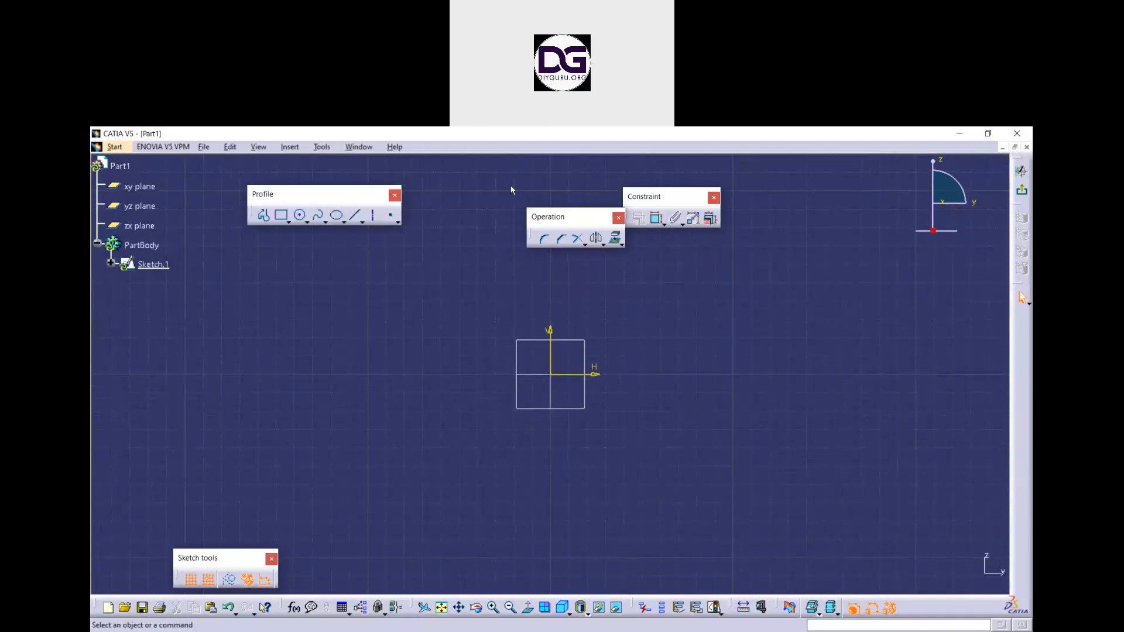
Try vertical orientation for the Profile and Operation toolbars, including docking Profile at the window's edge
left_click(325, 196, "shift")
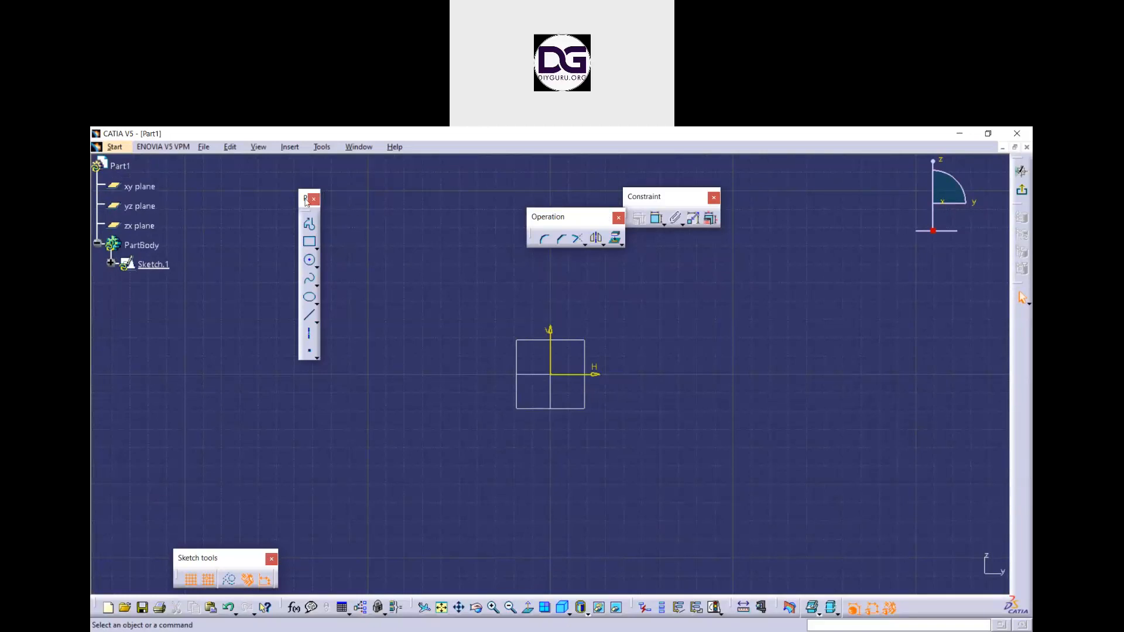
left_click_drag(1014, 342, 1012, 338)
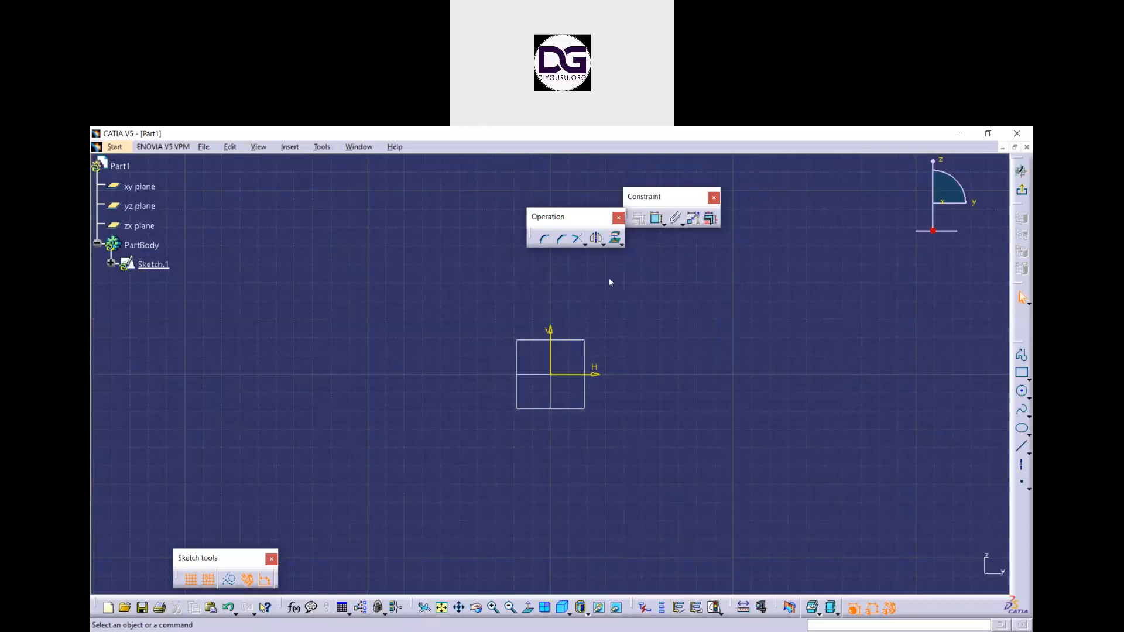
left_click_drag(348, 241, 311, 200)
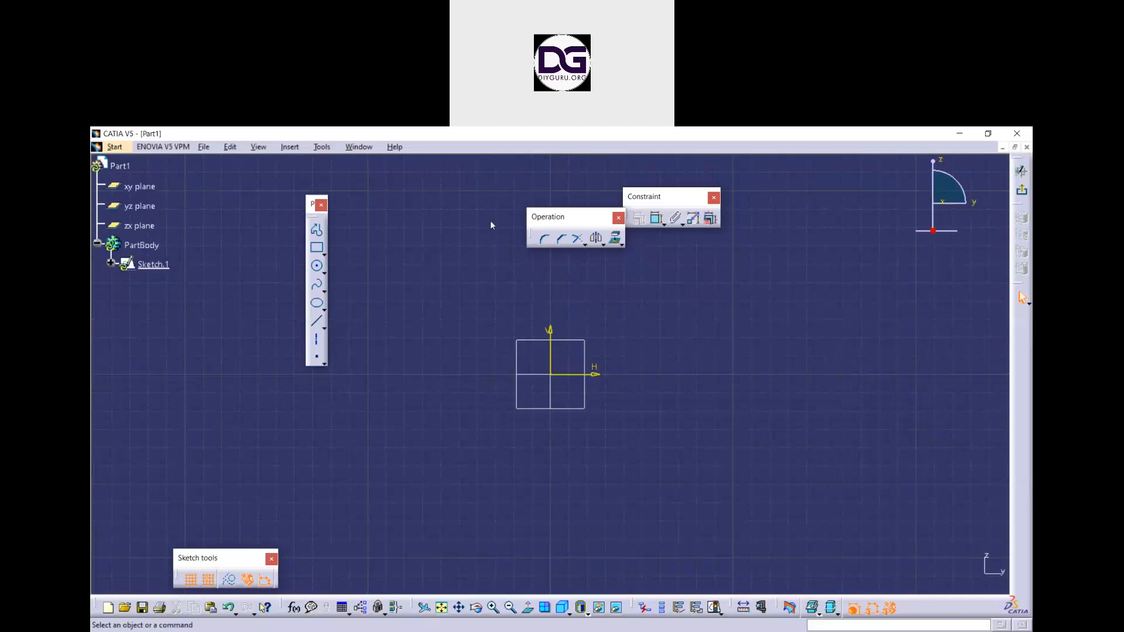
left_click_drag(490, 225, 490, 225, "shift")
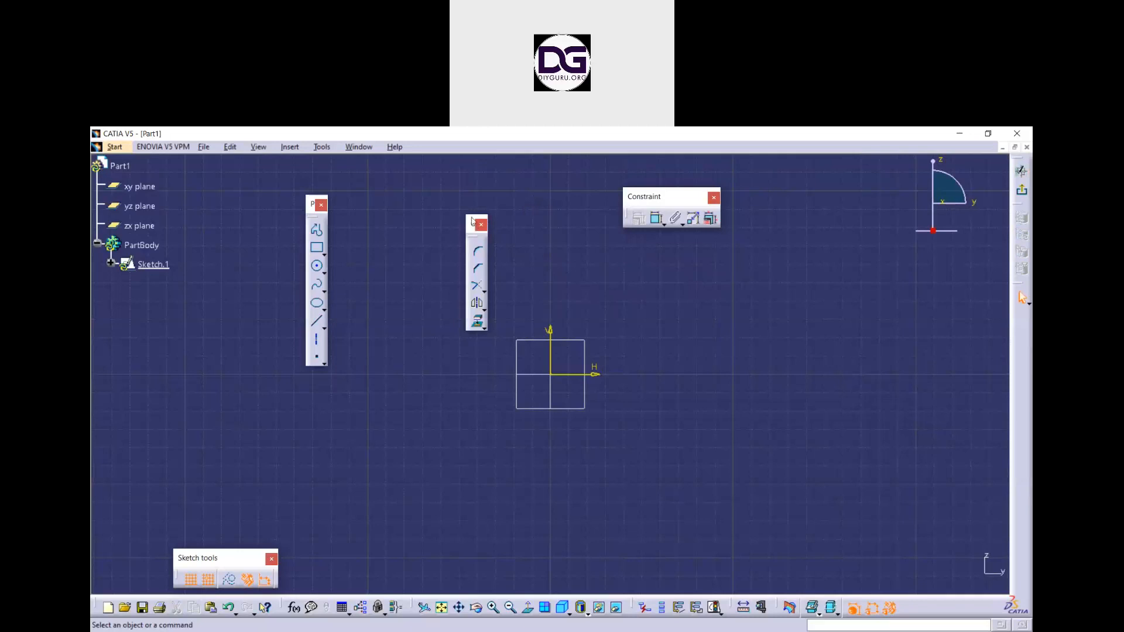
left_click(472, 221, "shift")
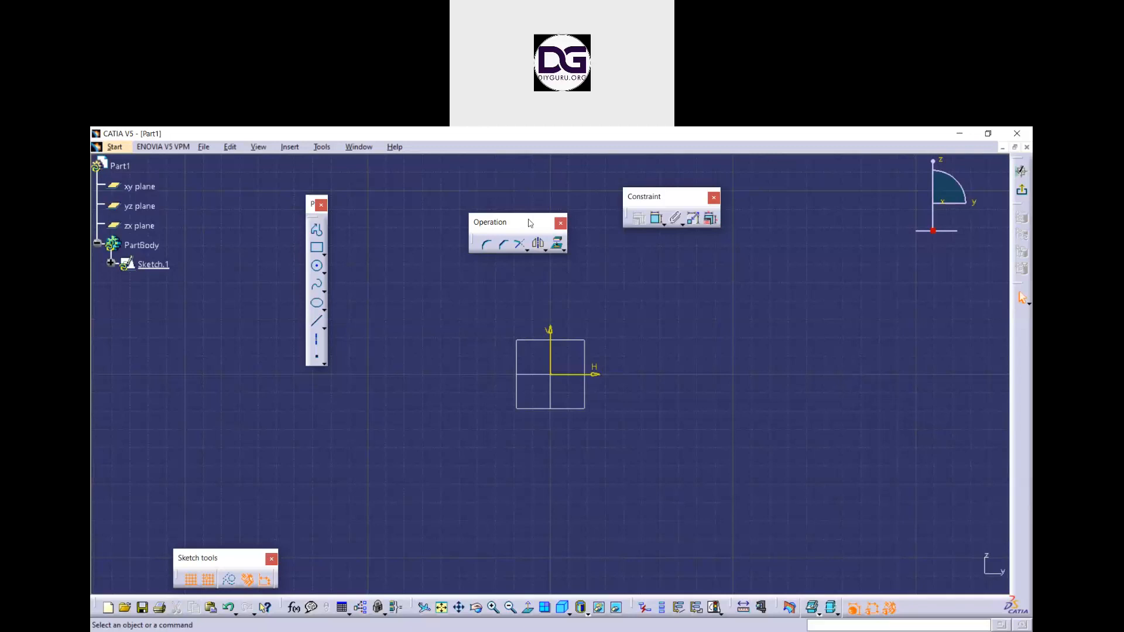
Arrange the Profile, Operation and Constraint toolbars as horizontal floating toolbars in a row above the sketch origin
left_click_drag(574, 181, 574, 187)
left_click_drag(665, 197, 694, 185)
left_click_drag(575, 202, 580, 195)
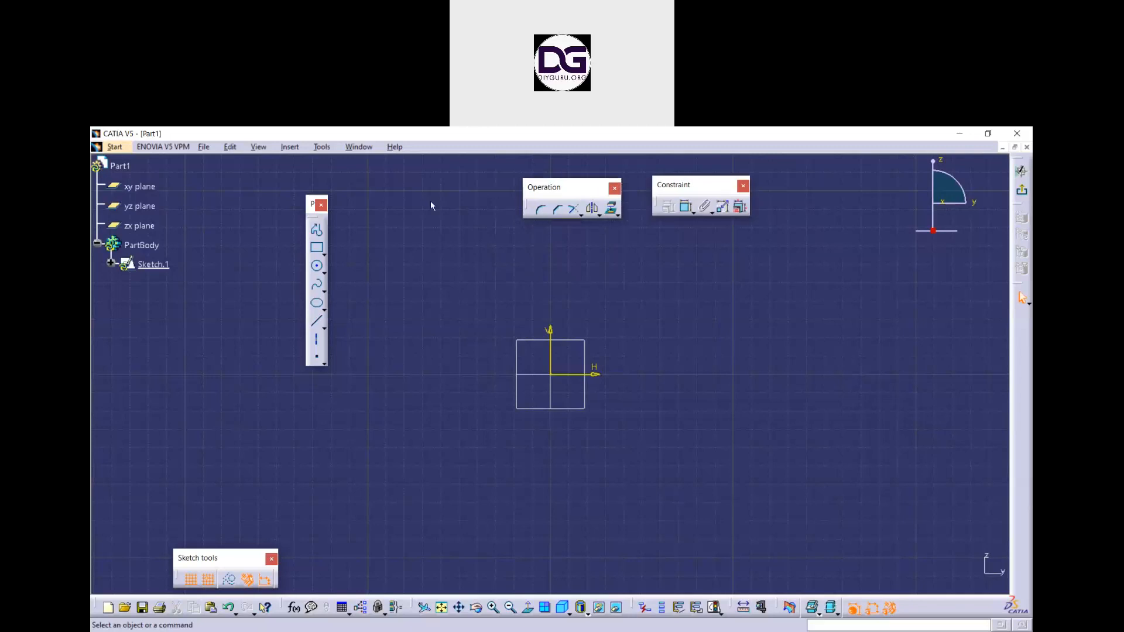
left_click_drag(367, 193, 322, 171)
left_click_drag(544, 188, 538, 178)
left_click_drag(697, 185, 712, 179)
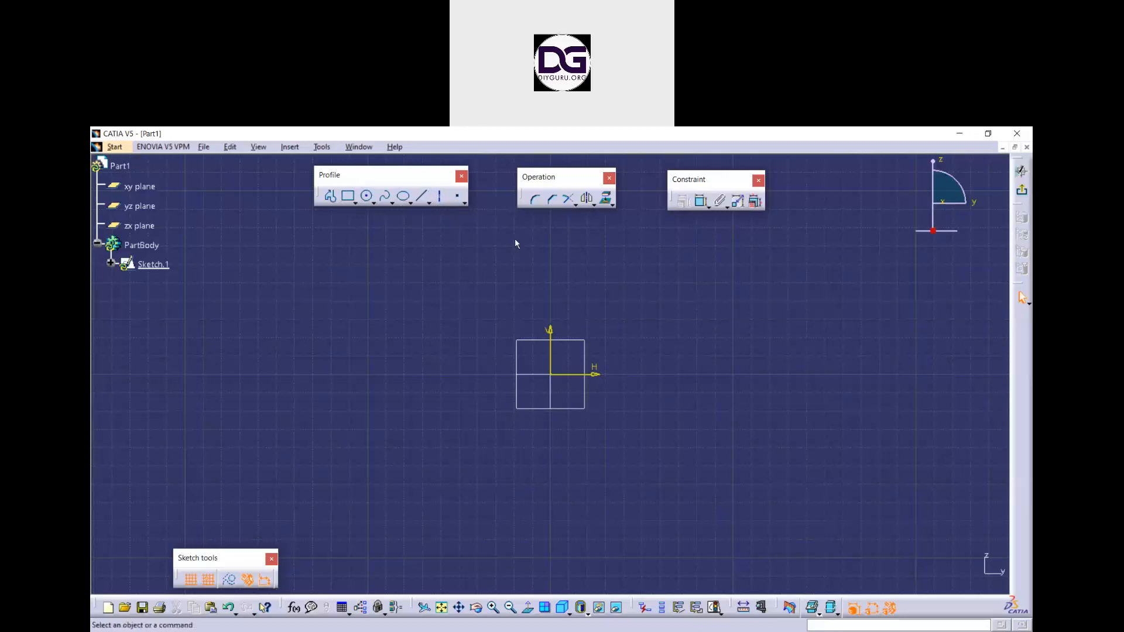
left_click(567, 198)
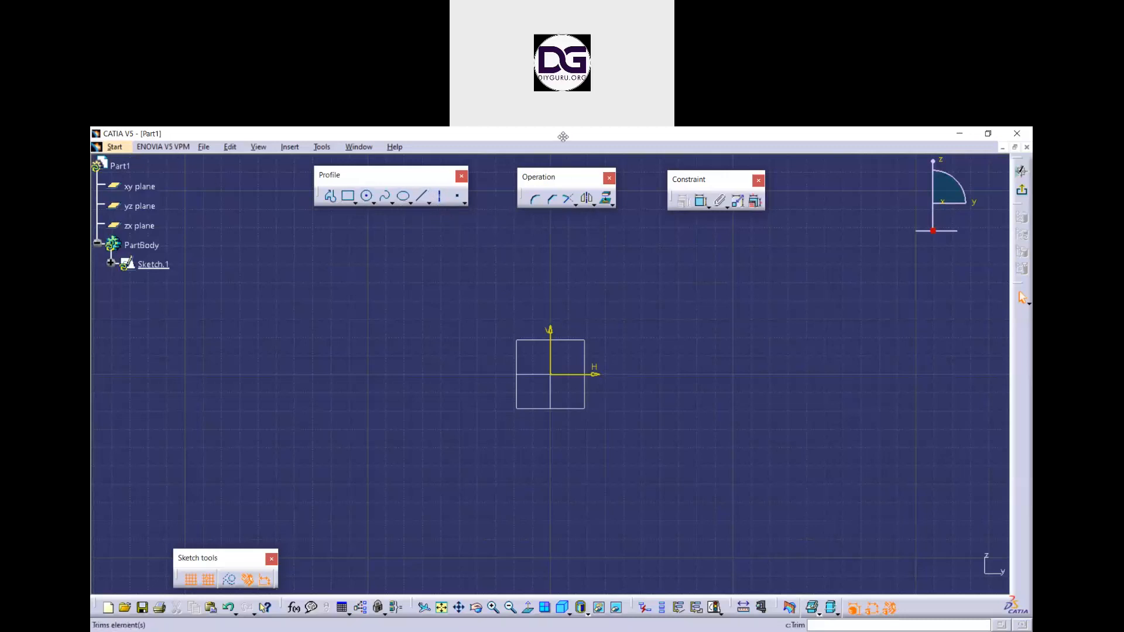
left_click(634, 146)
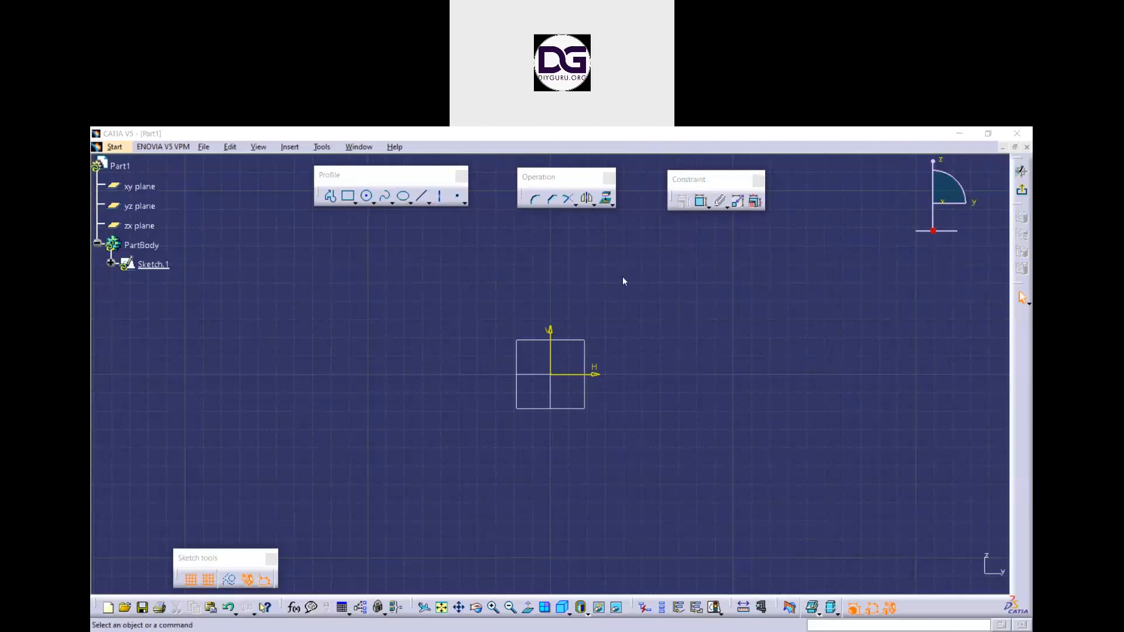
left_click(501, 260)
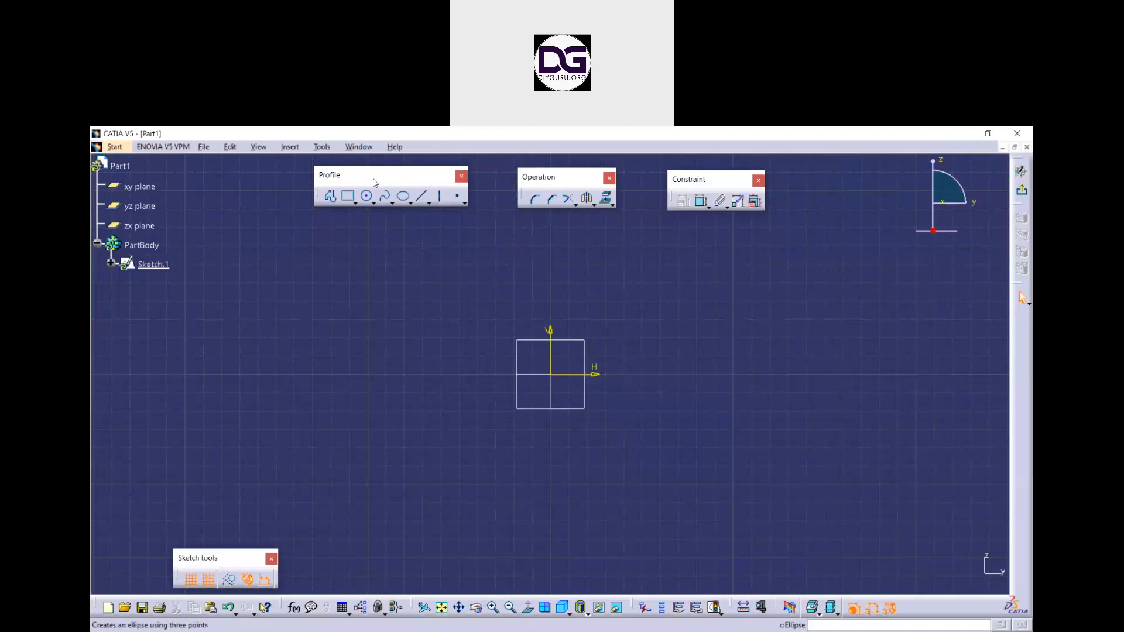
Draw an open zigzag chain of straight lines looping around the sketch origin with the Profile tool, ending it without closing
left_click(331, 197)
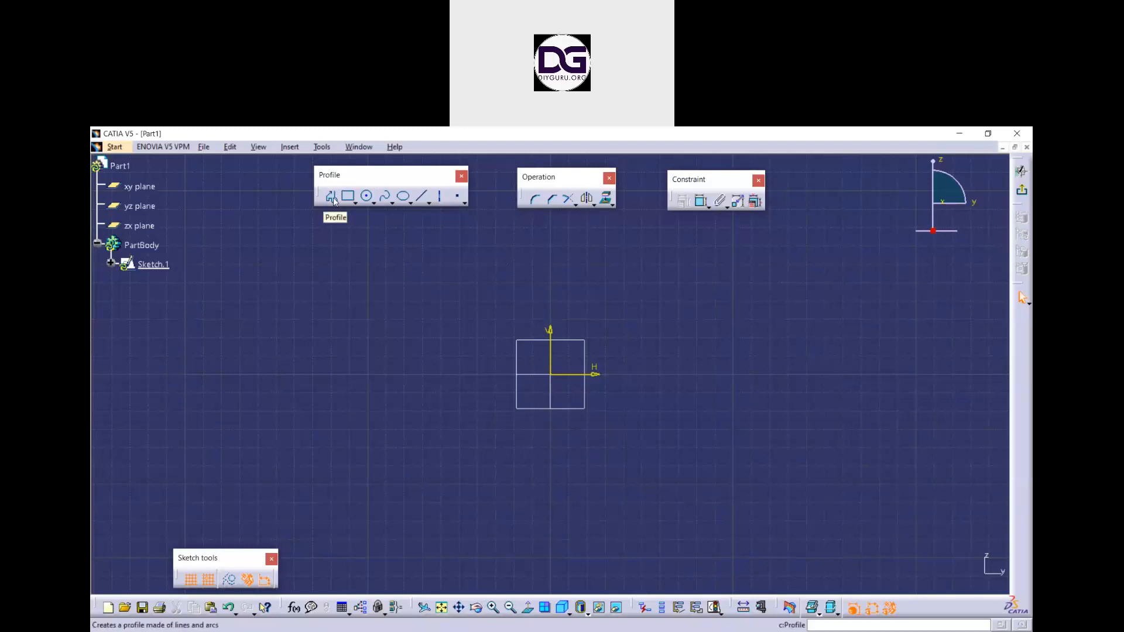
left_click(333, 200)
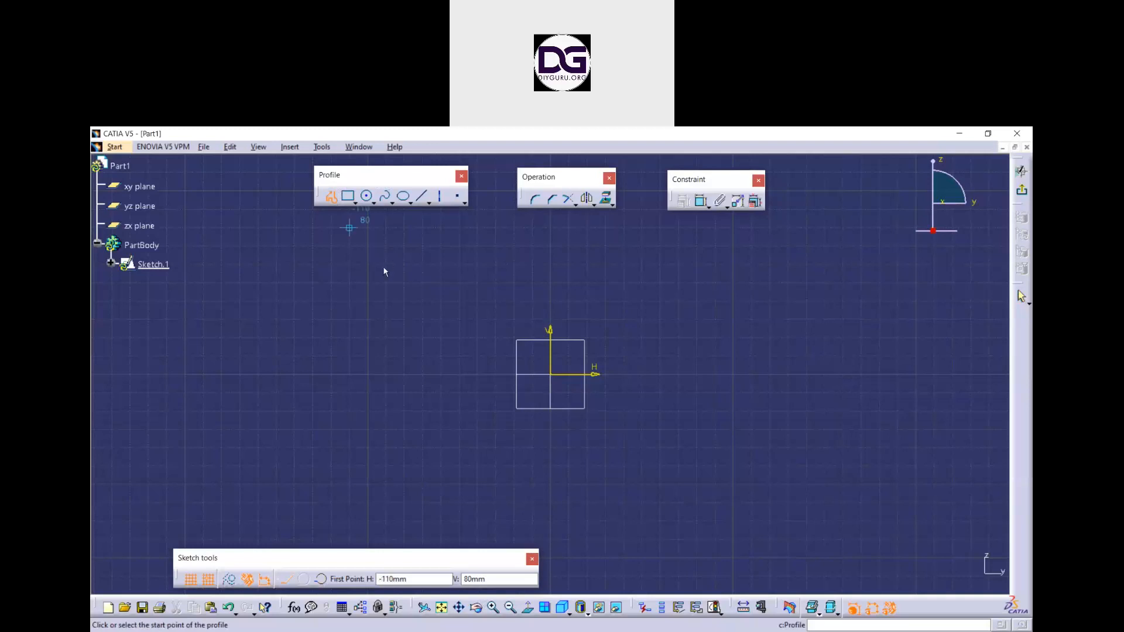
left_click(422, 338)
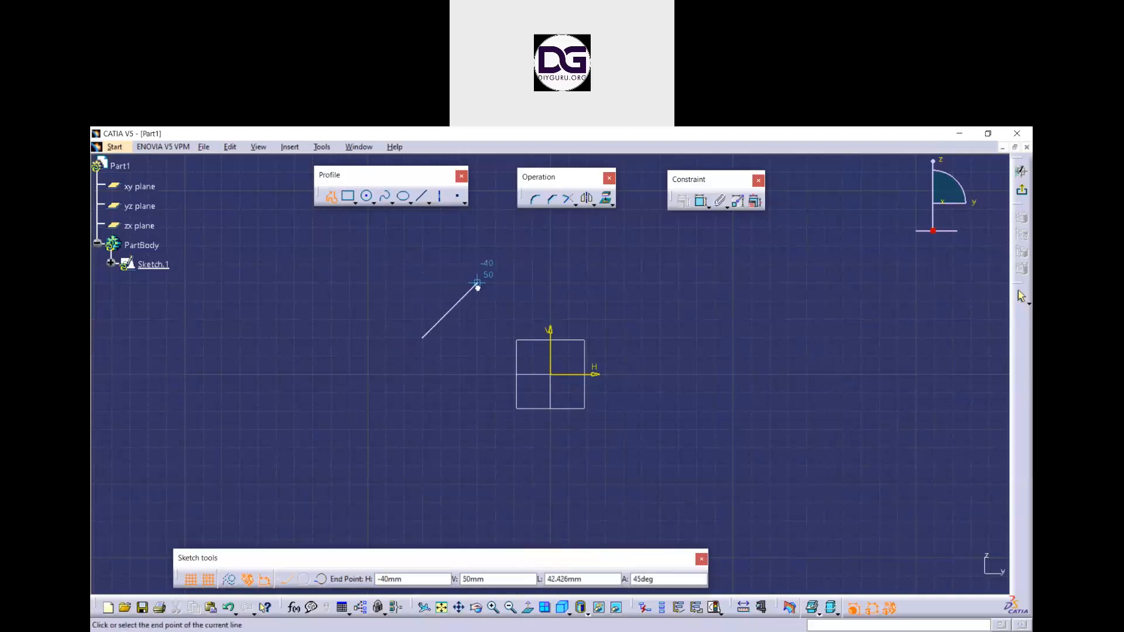
left_click(477, 283)
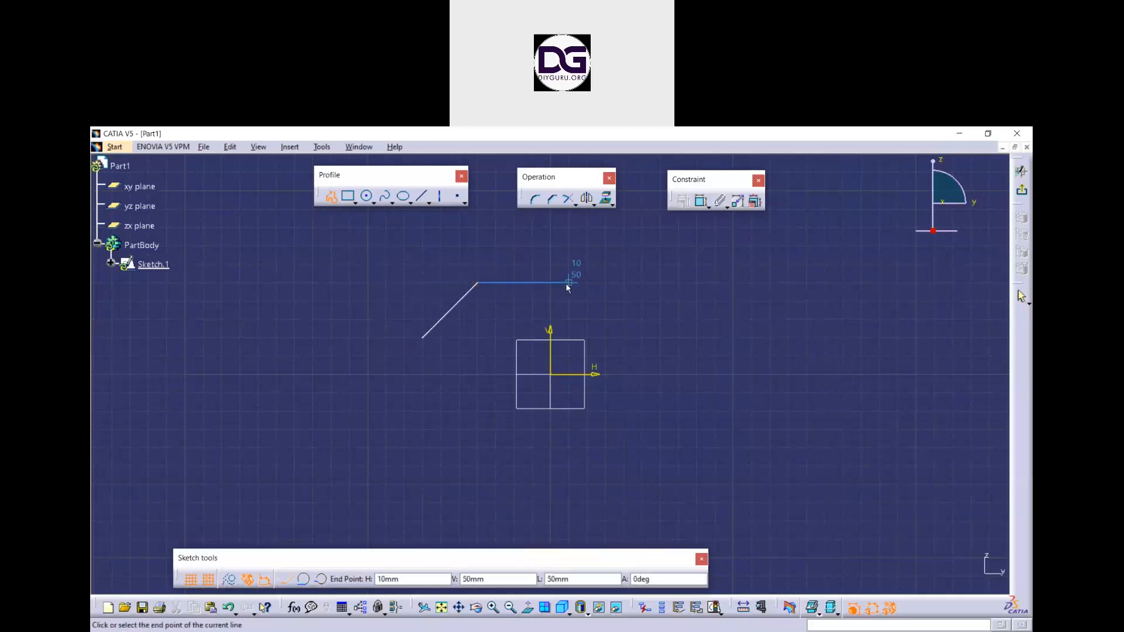
left_click(660, 284)
left_click(678, 338)
left_click(732, 392)
left_click(678, 448)
left_click(587, 447)
left_click(459, 411)
left_click(367, 448)
left_click(295, 375)
left_click(295, 301)
left_click(331, 283)
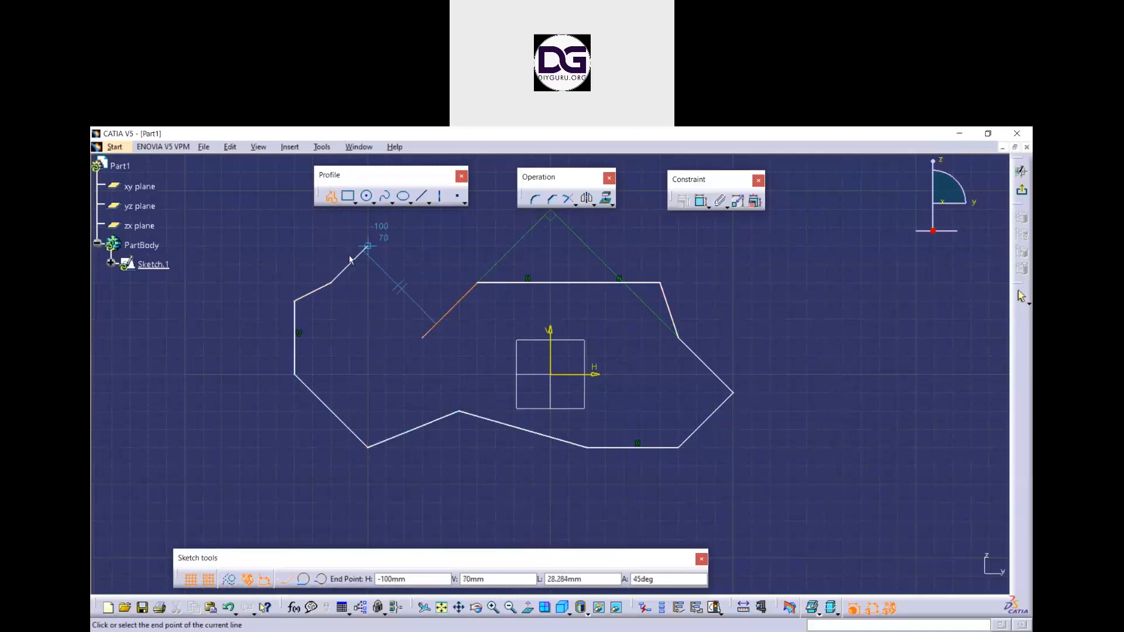
left_click(350, 263)
left_click(294, 245)
left_click(404, 246)
left_click(403, 319)
left_click(419, 363)
left_click(495, 332)
left_click(642, 319)
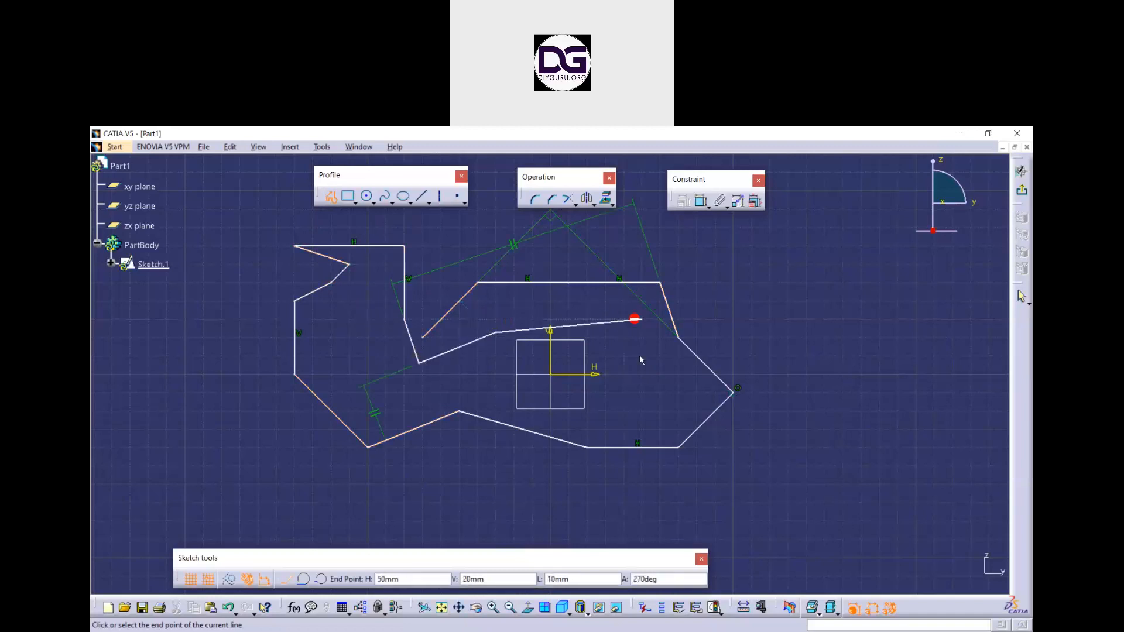
left_click(642, 374)
left_click(745, 333)
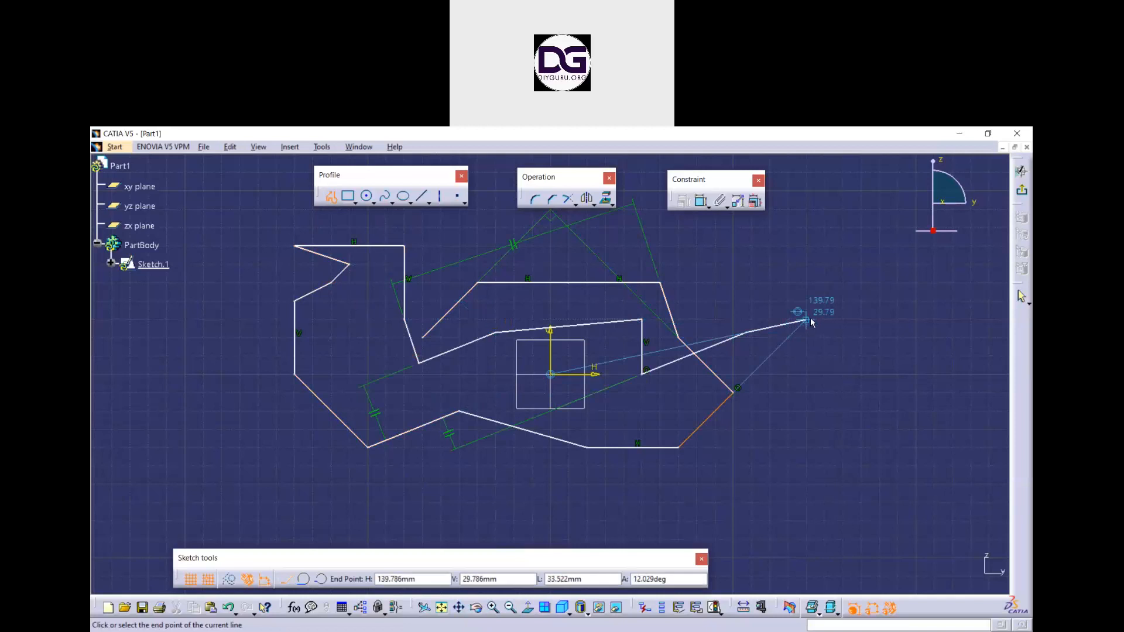
key("Escape")
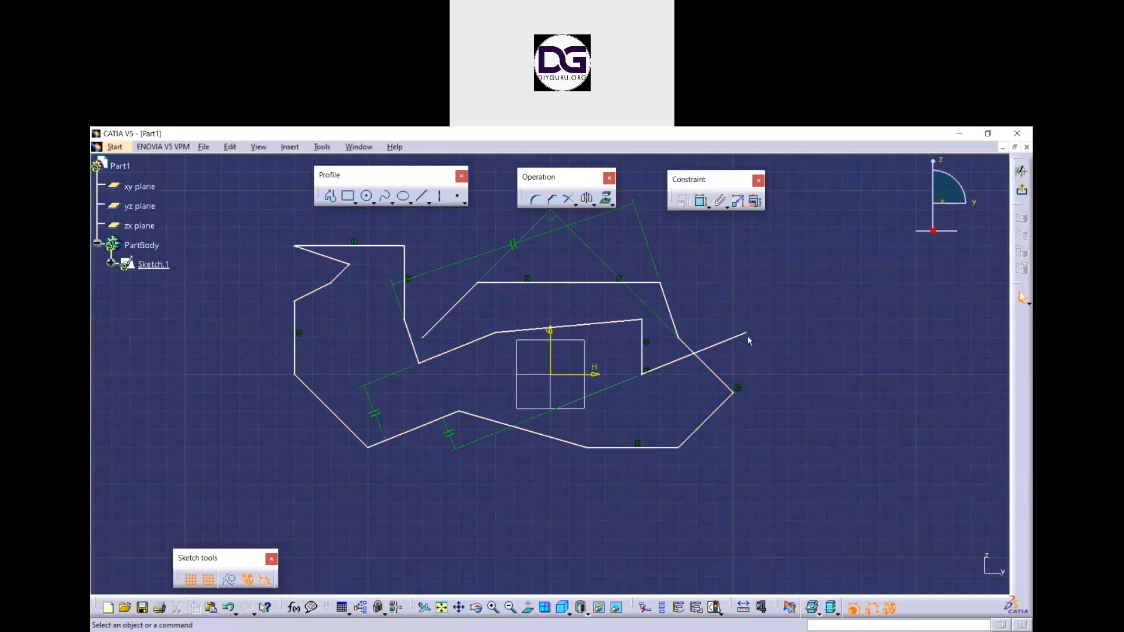
Select the whole open profile with its constraints and delete it from the sketch
left_click_drag(779, 496, 231, 197)
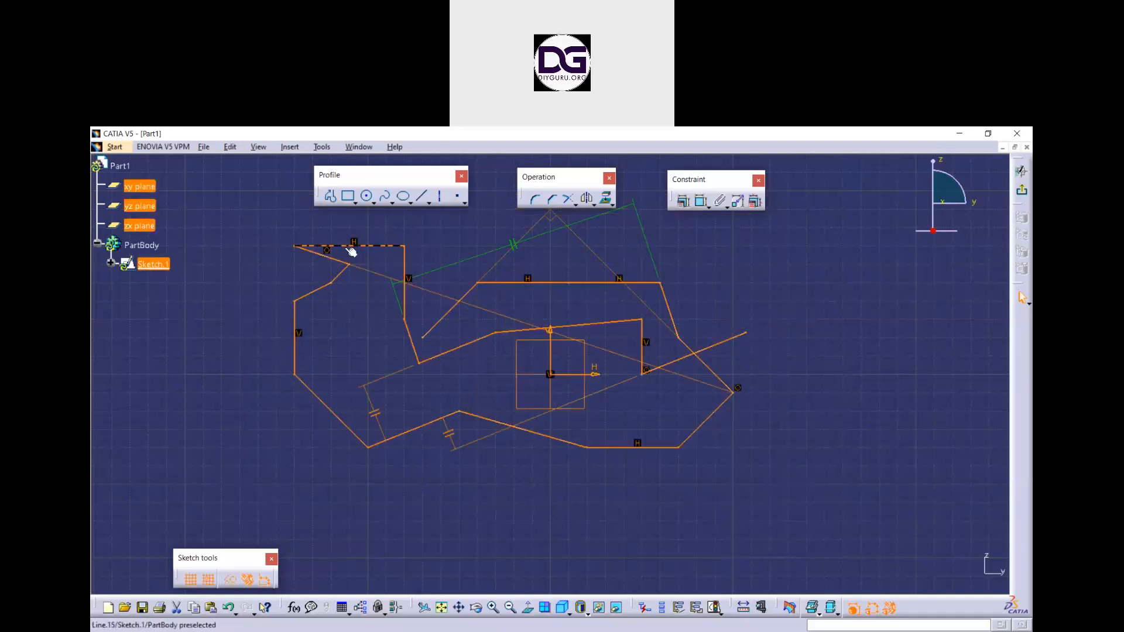
key("Delete")
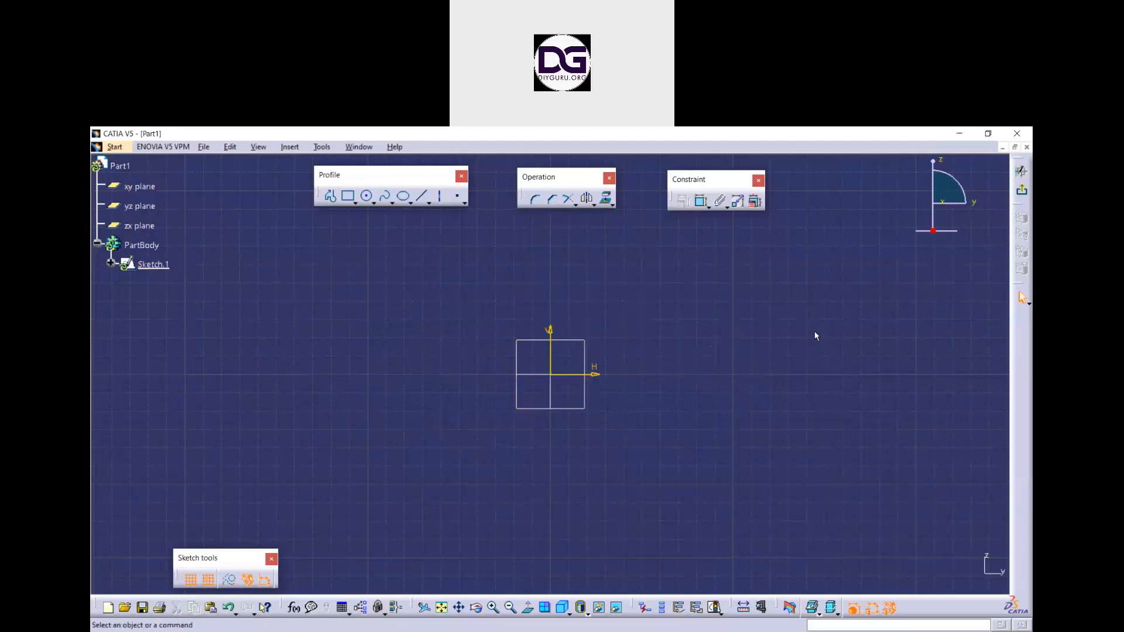
Draw a closed seven-sided profile beside the origin with the Profile tool, starting and ending at H -70 mm, V 0 mm
left_click(330, 197)
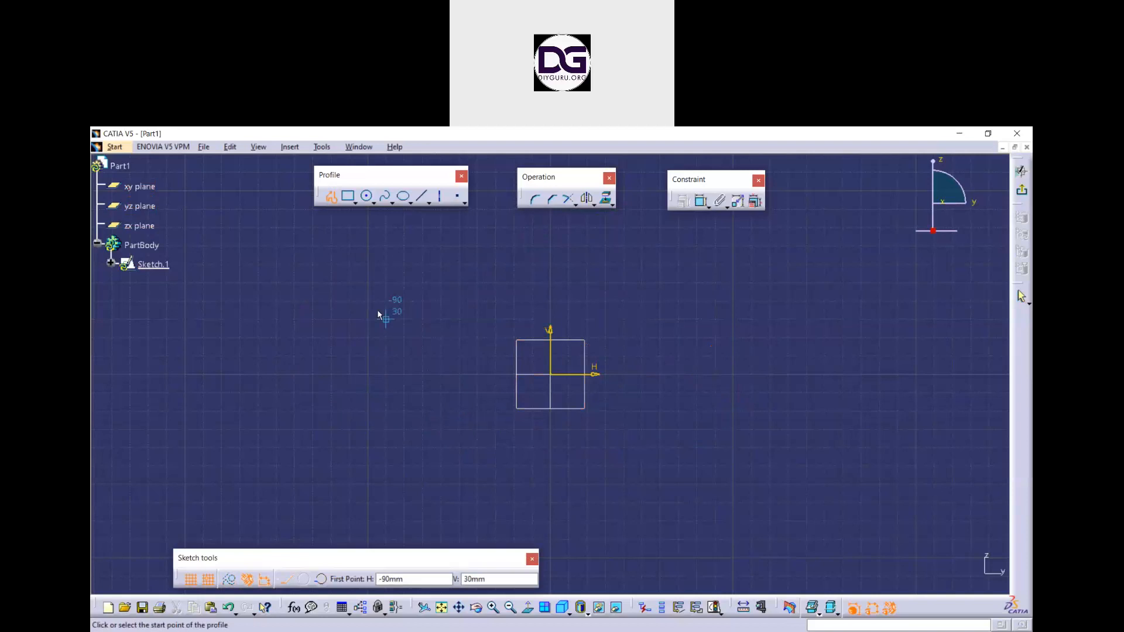
left_click(416, 375)
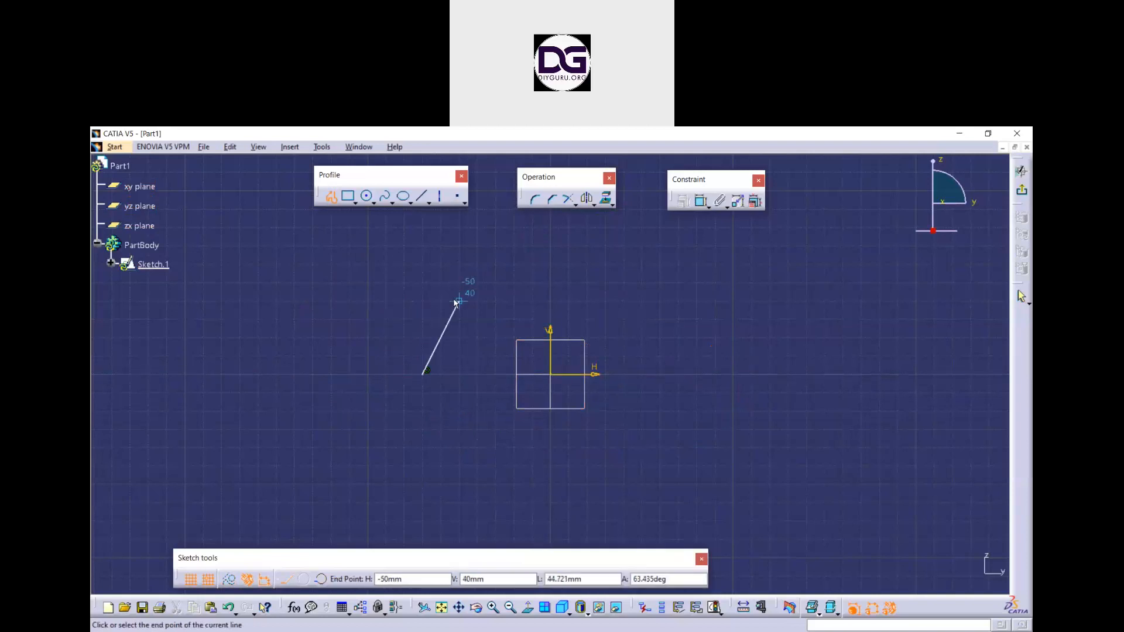
left_click(458, 301)
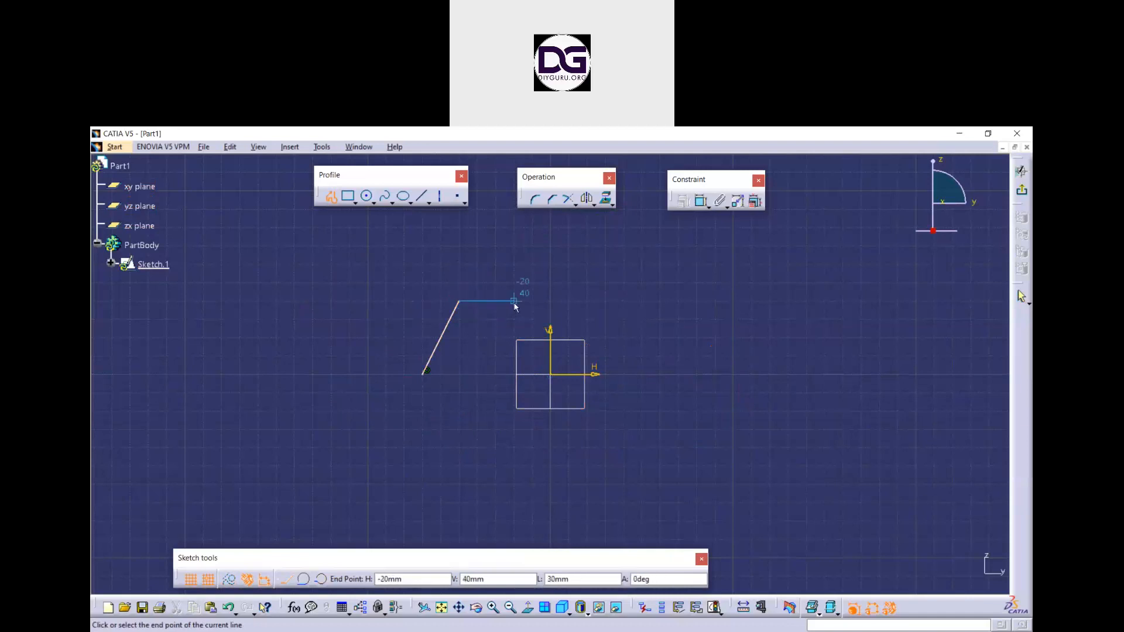
left_click(514, 301)
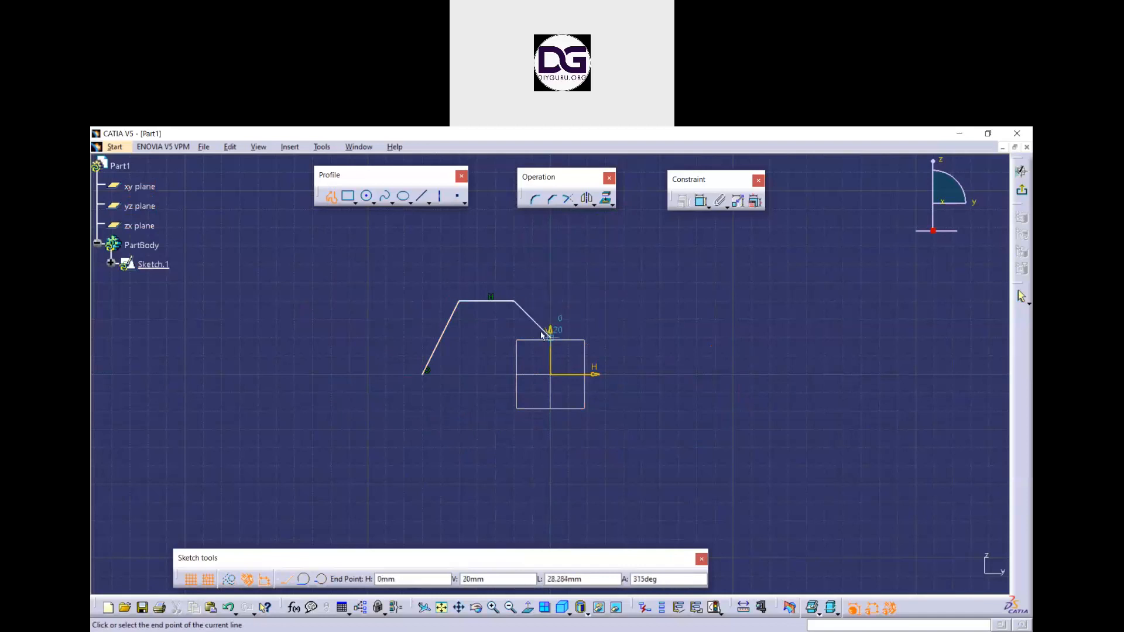
left_click(541, 335)
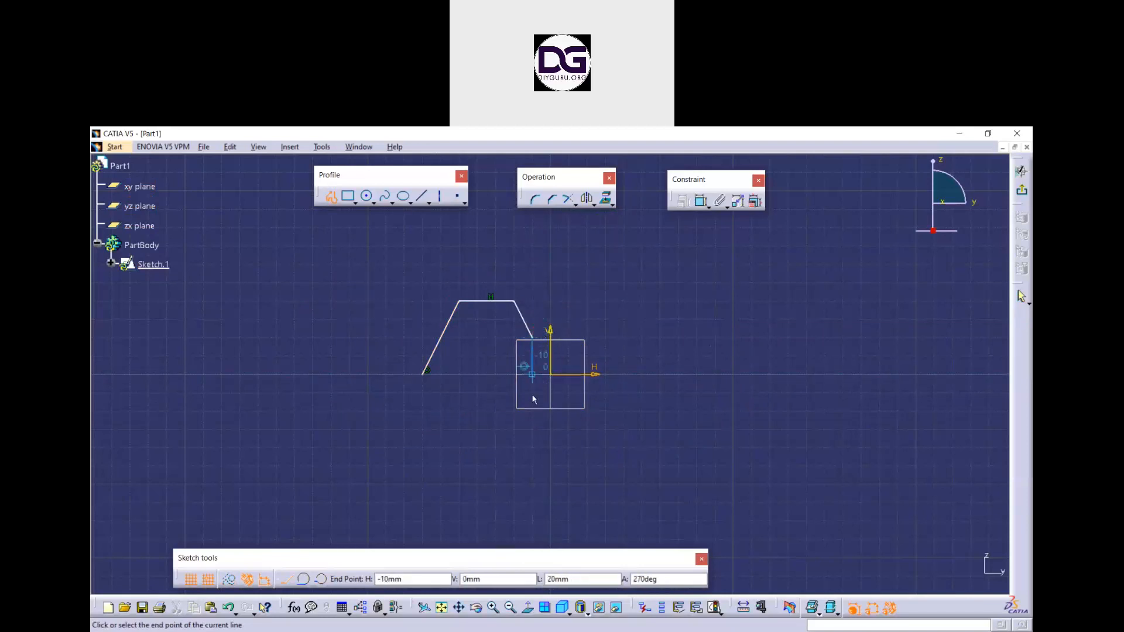
left_click(532, 432)
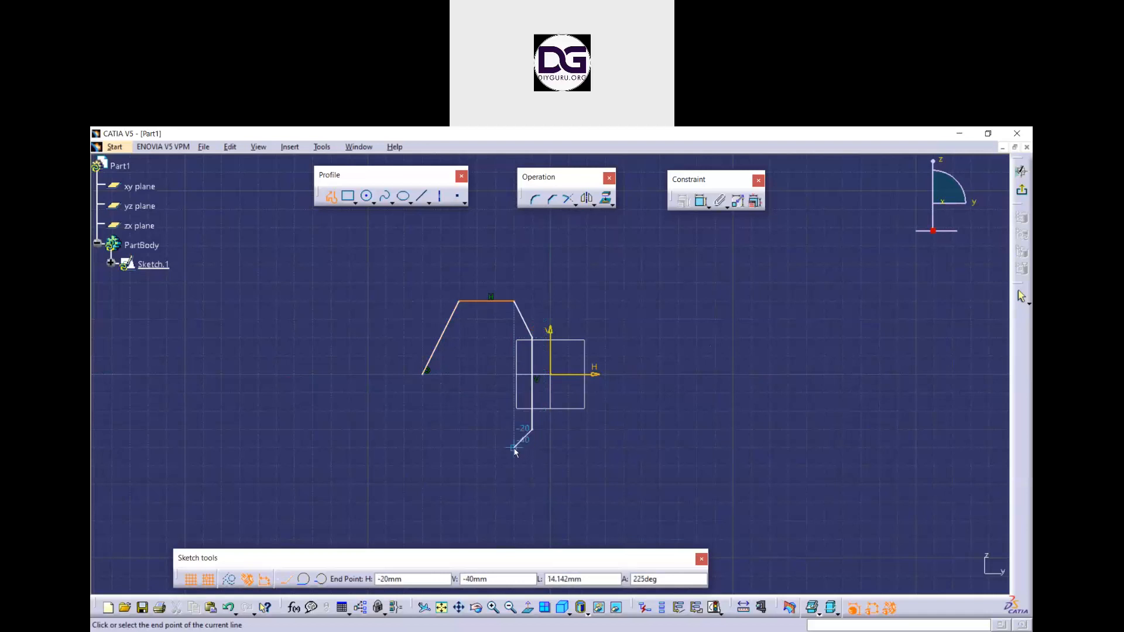
left_click(461, 452)
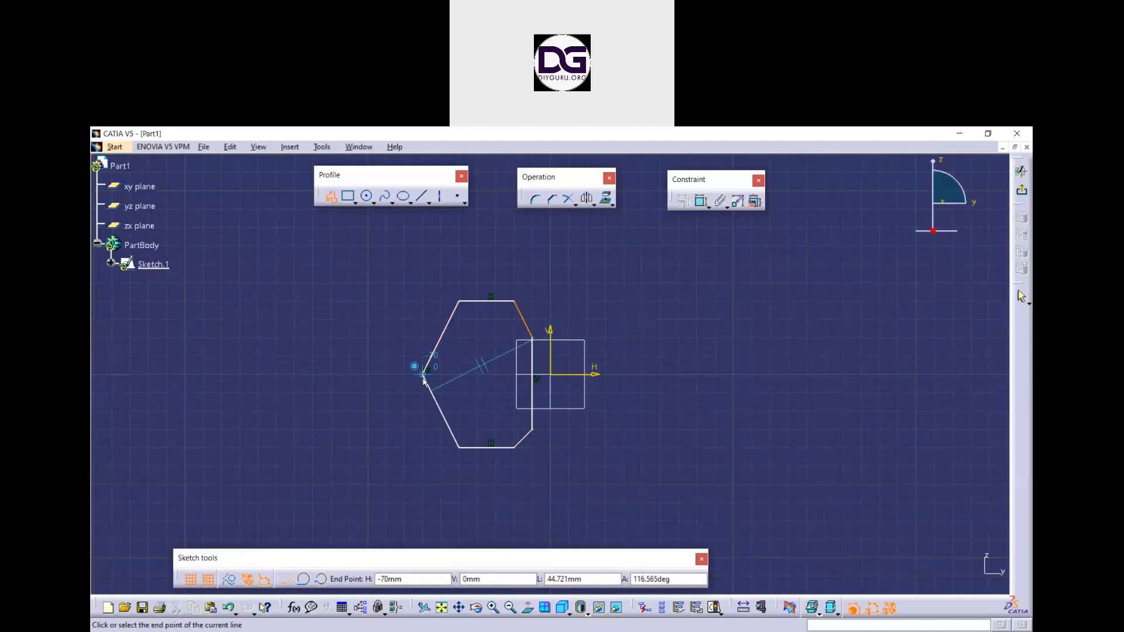
left_click(423, 379)
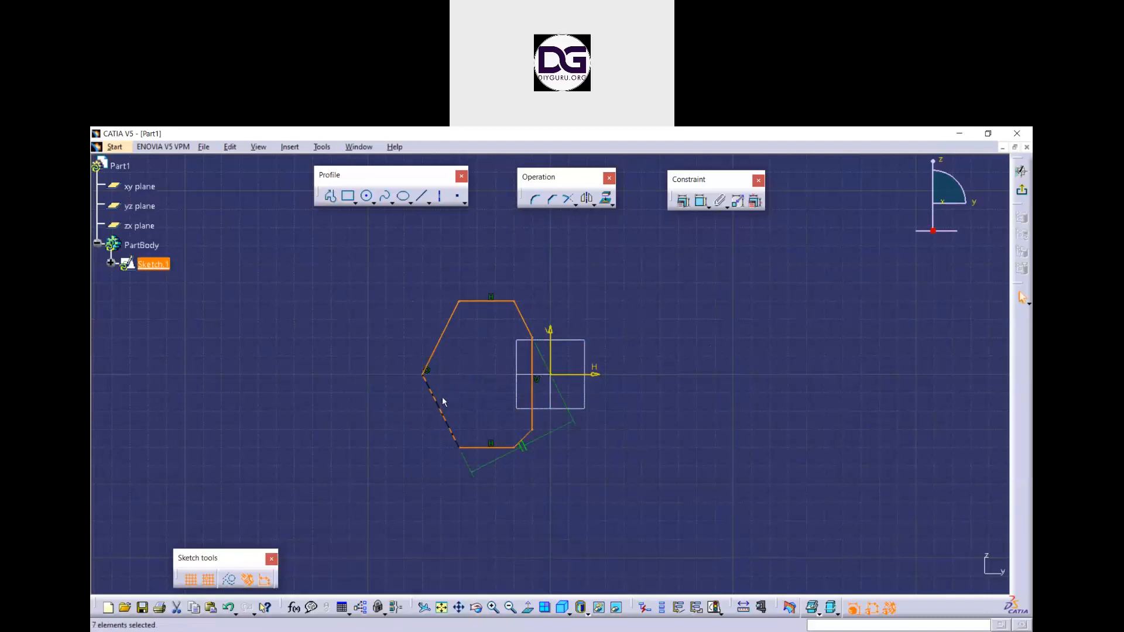
Move the closed seven-sided profile away from the vertical axis so it clears the origin square, and shift it slightly again
left_click_drag(439, 396, 396, 391)
left_click(305, 434)
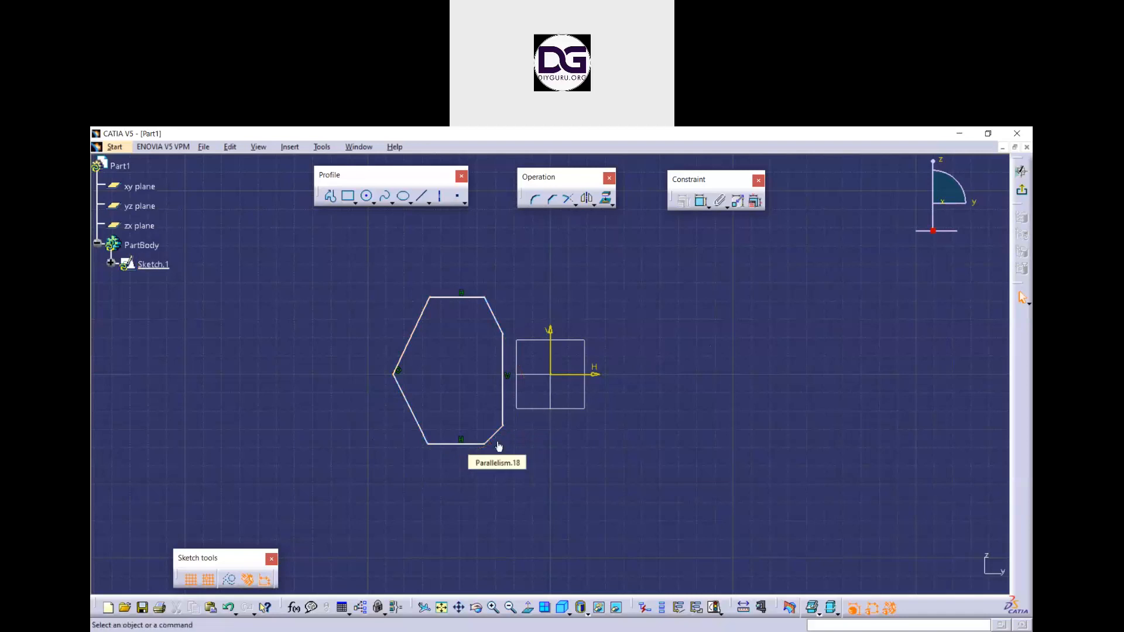
mouse_move(410, 410)
left_mouse_down()
mouse_move(381, 437)
mouse_move(409, 413)
mouse_move(395, 379)
mouse_move(439, 493)
mouse_move(371, 433)
mouse_move(360, 376)
mouse_move(426, 411)
mouse_move(437, 401)
mouse_move(405, 403)
left_mouse_up()
Select the entire closed profile and delete it, leaving the sketch empty
left_click_drag(529, 474, 367, 276)
key("Delete")
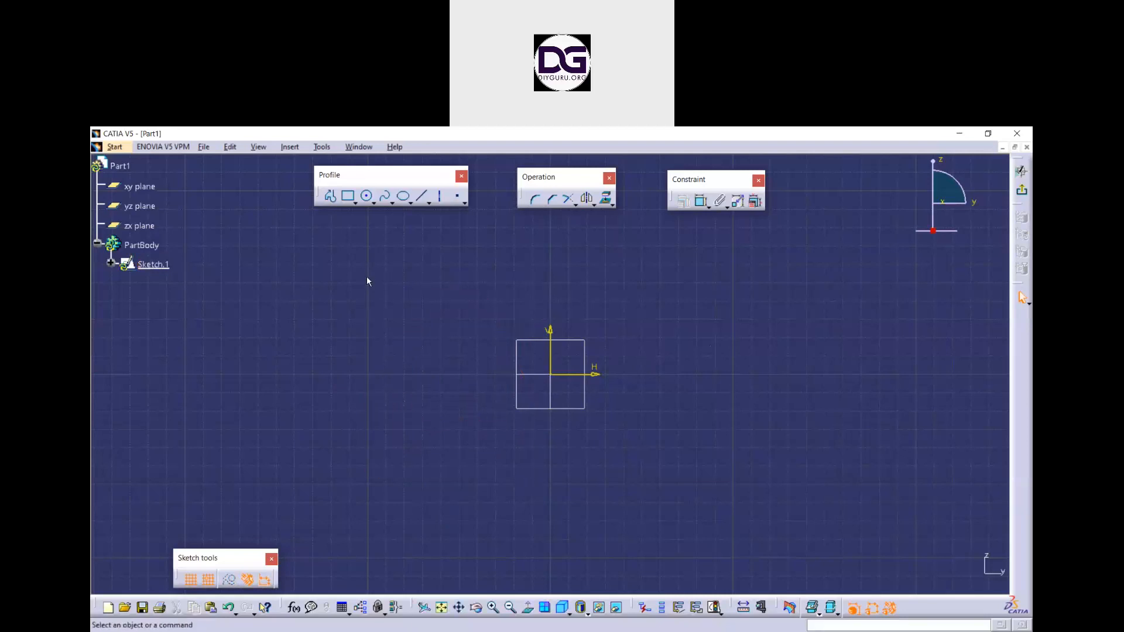
left_click(631, 146)
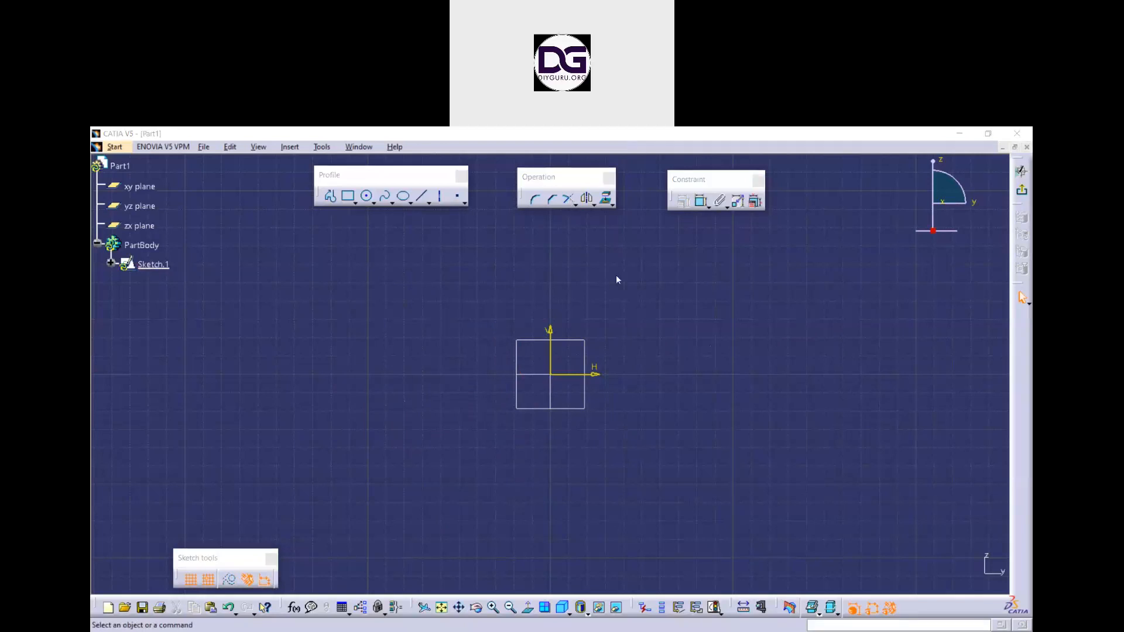
left_click(423, 314)
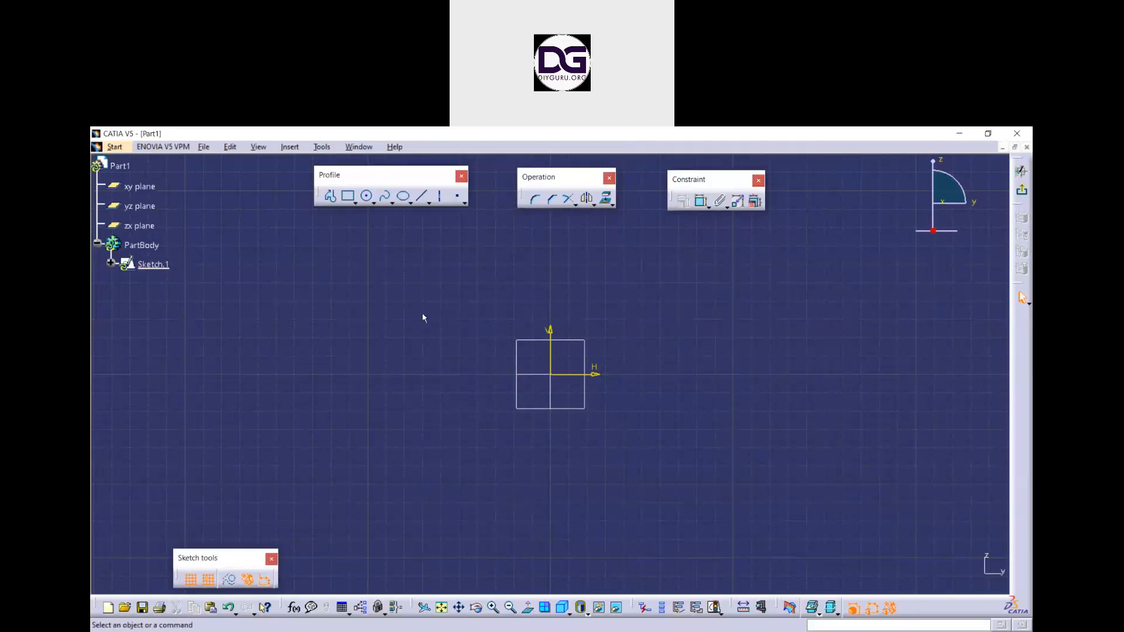
Detach the Predefined Profile tools from the Profile toolbar and place them as a floating toolbar just below it
left_click(354, 203)
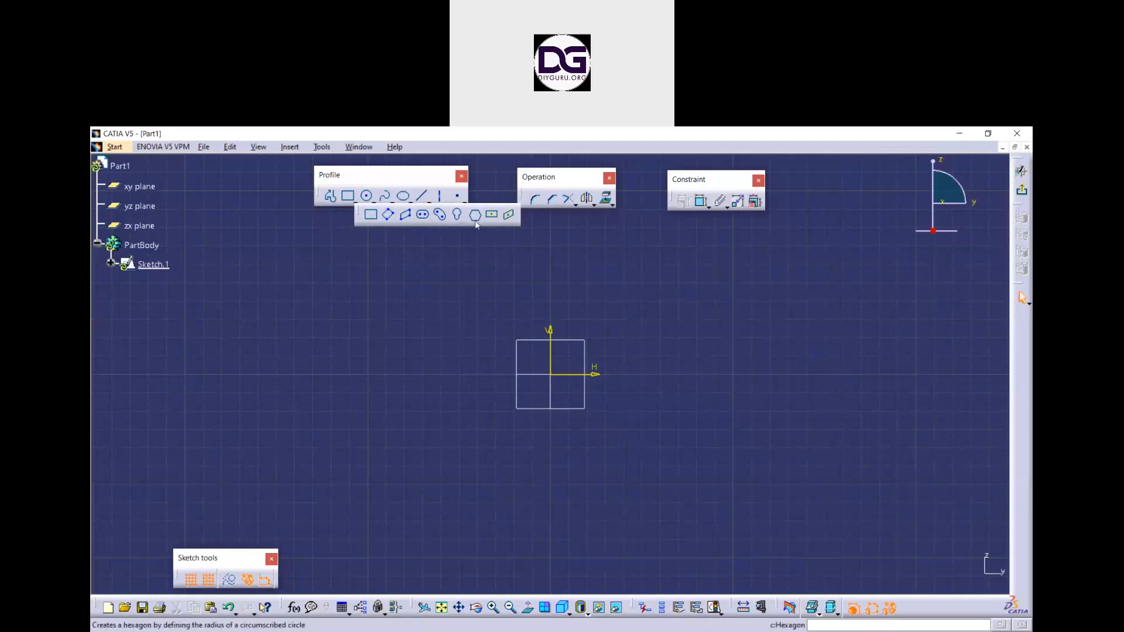
left_click(419, 256)
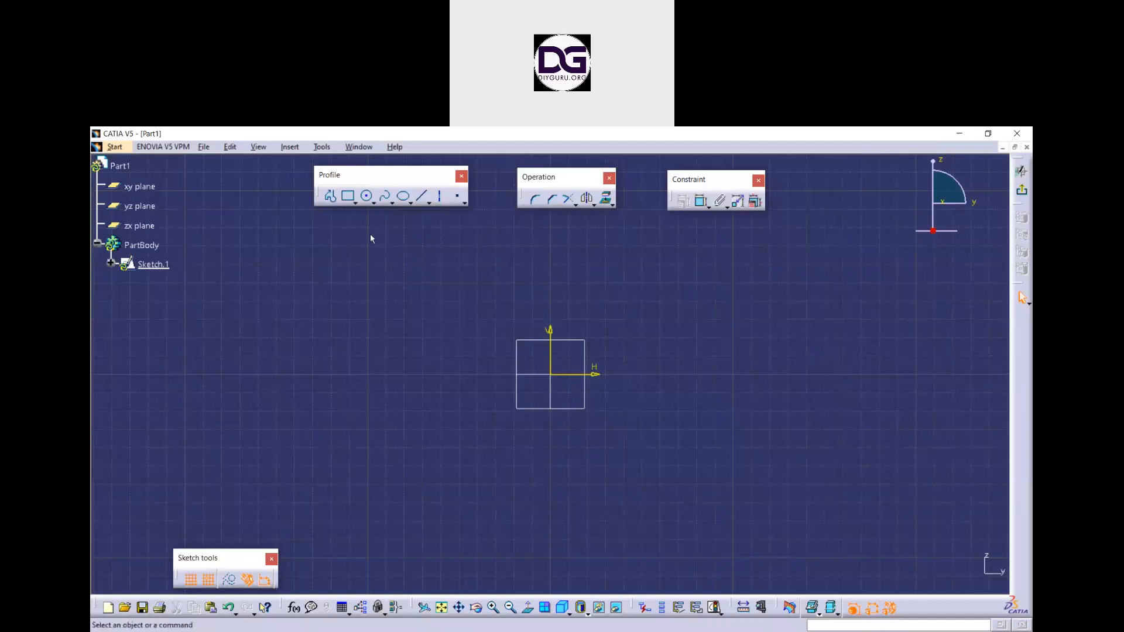
left_click(356, 204)
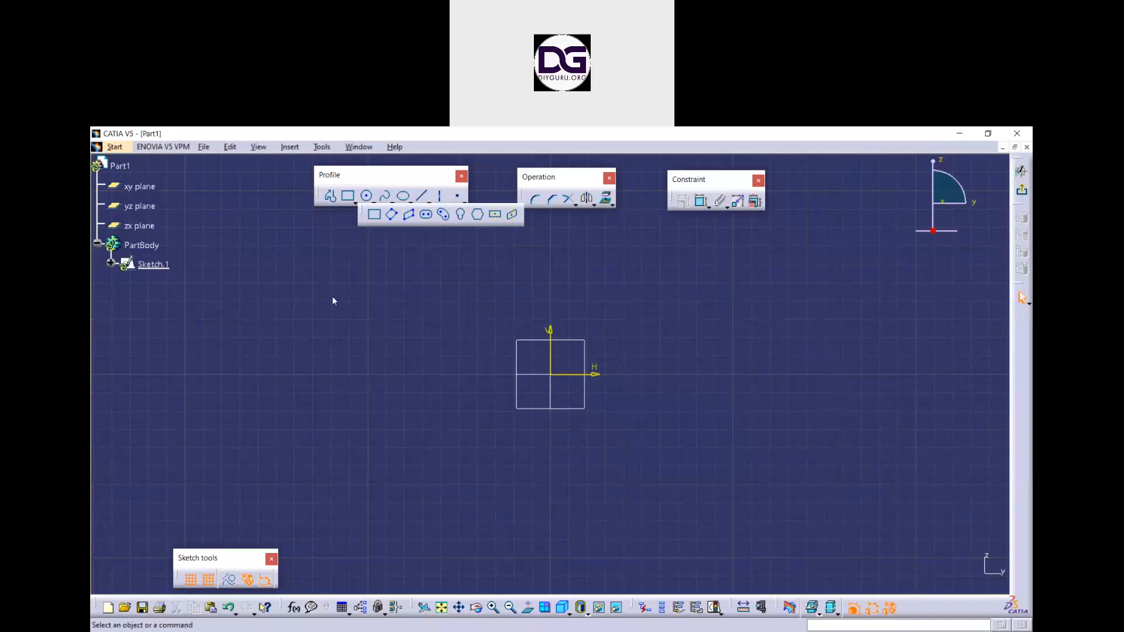
left_click_drag(361, 213, 324, 304)
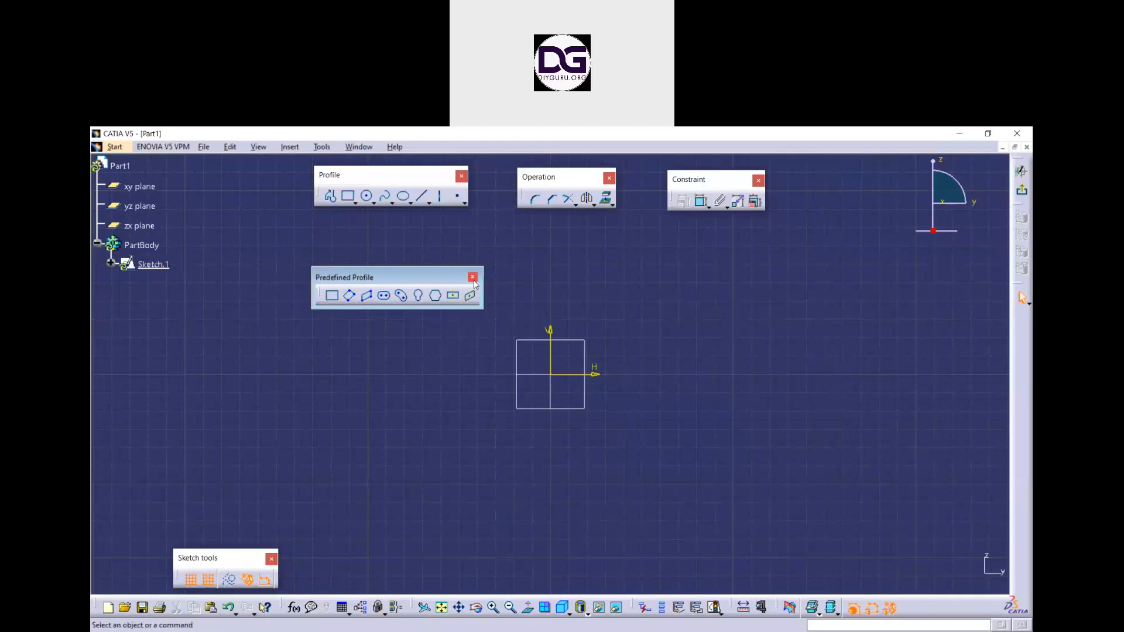
left_click_drag(391, 255, 390, 255)
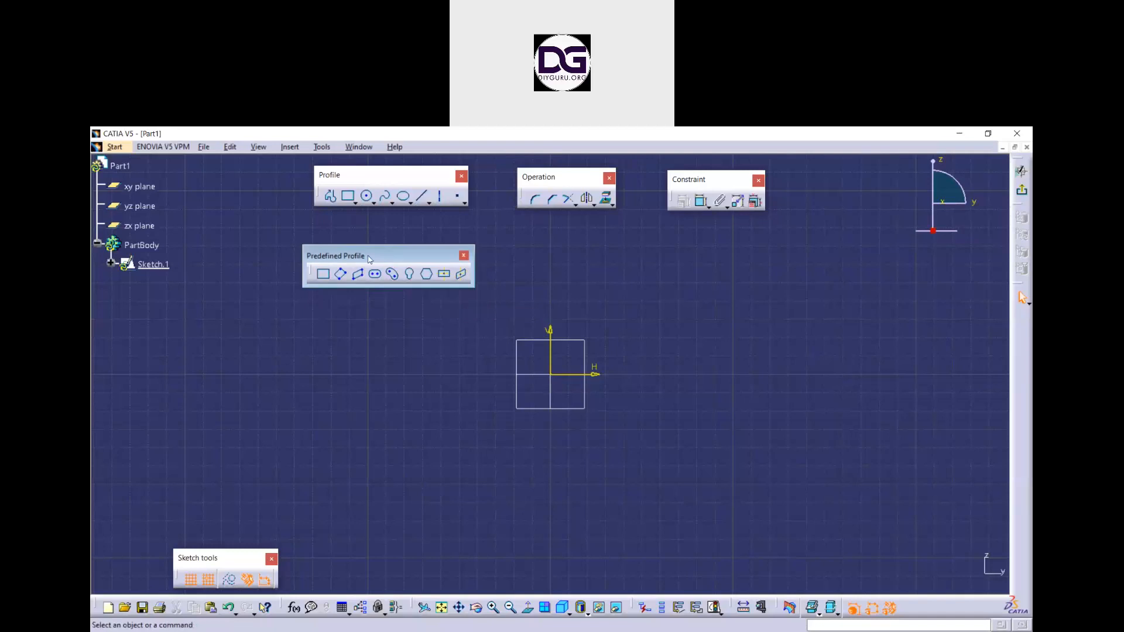
Draw a rectangle 100 mm wide and 50 mm high from the horizontal axis to a corner at H -20 mm, V 50 mm
left_click(326, 275)
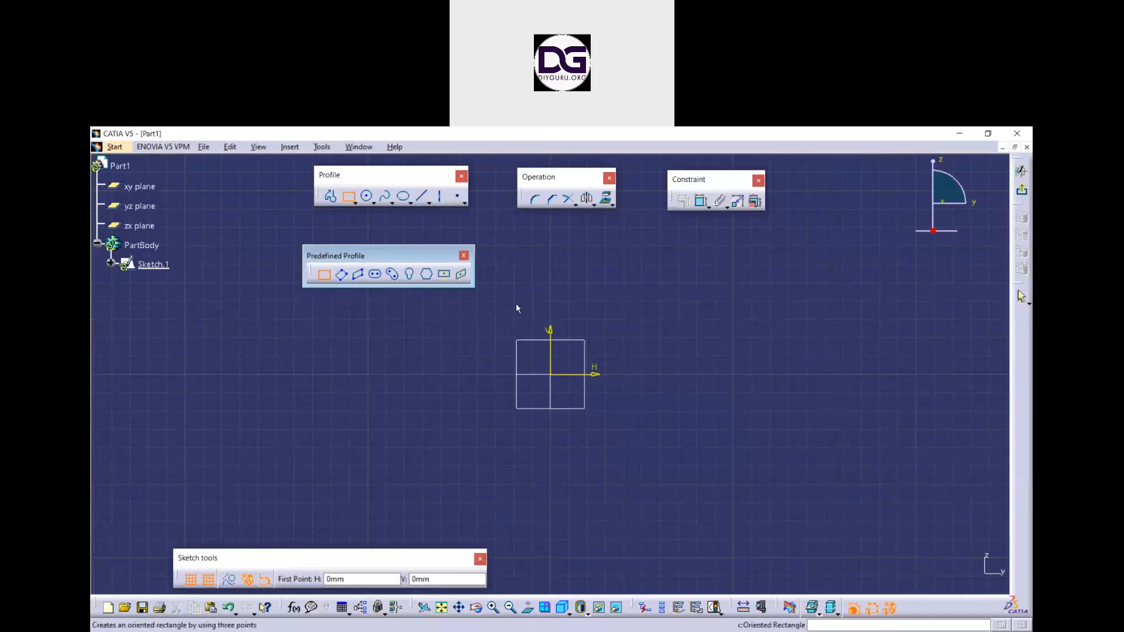
left_click(697, 373)
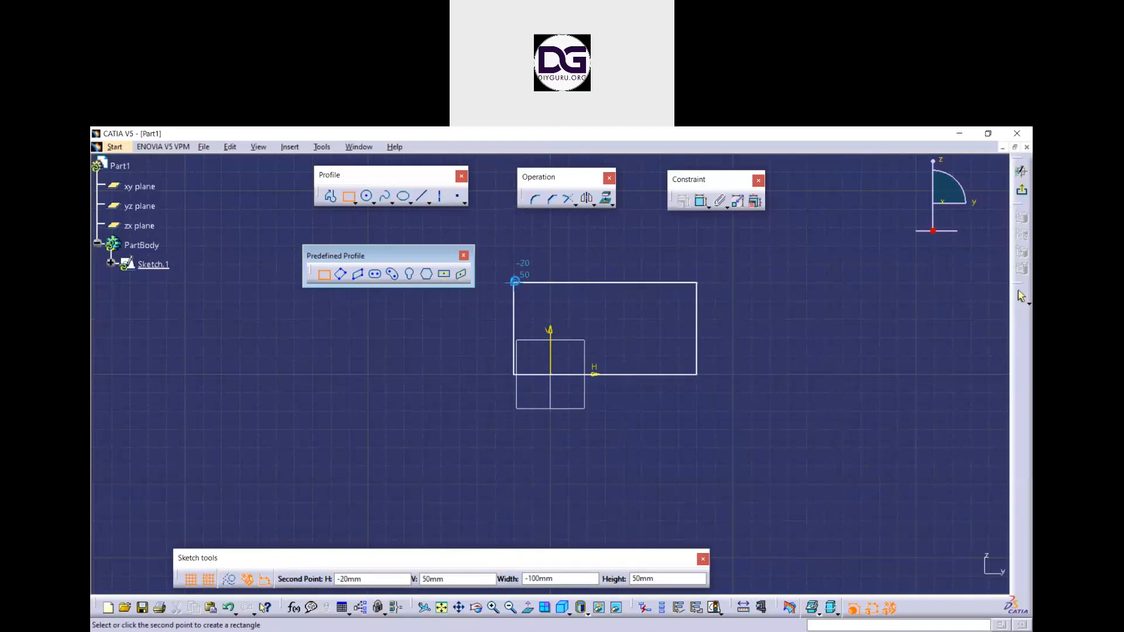
left_click(515, 282)
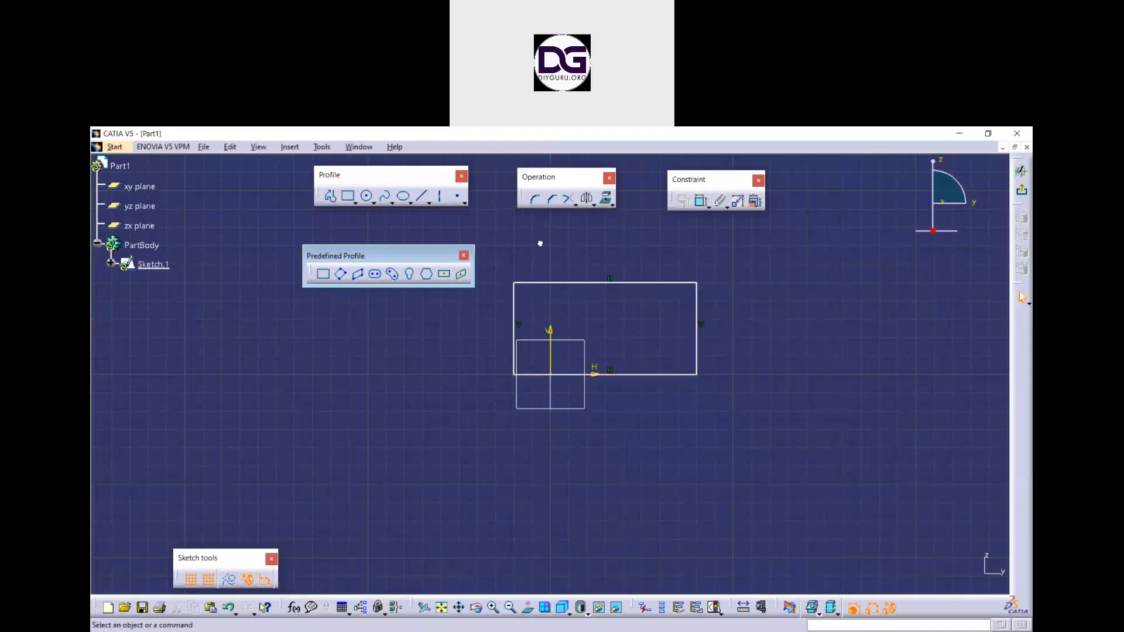
Draw a tilted three-point Oriented Rectangle in the empty area beside the first rectangle and clear the selection
left_click(342, 274)
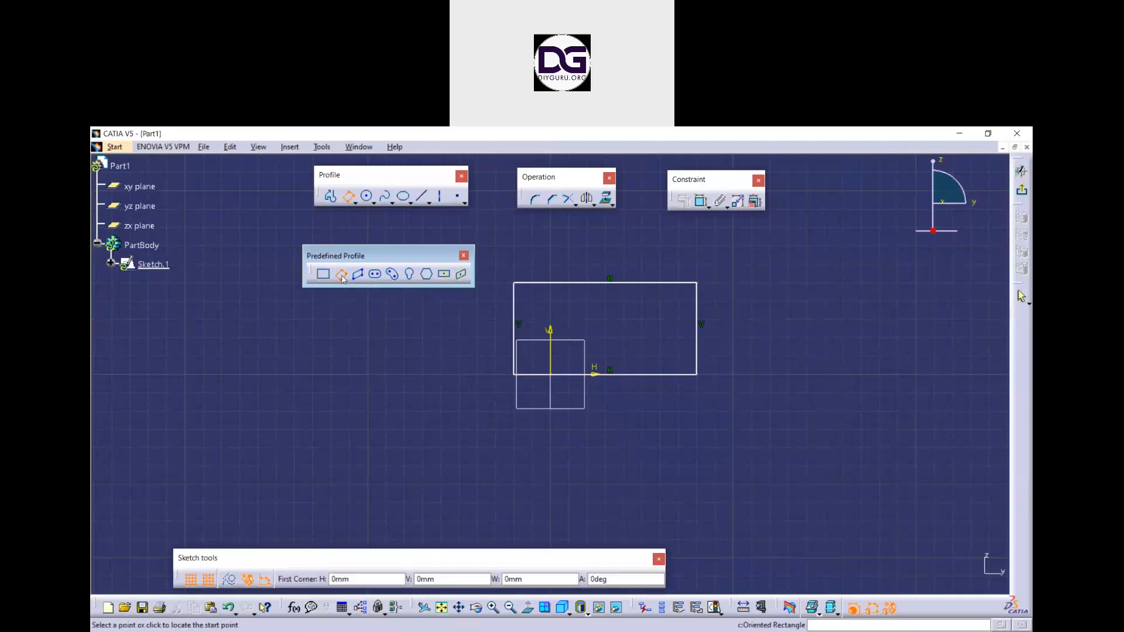
left_click(314, 416)
left_click(395, 468)
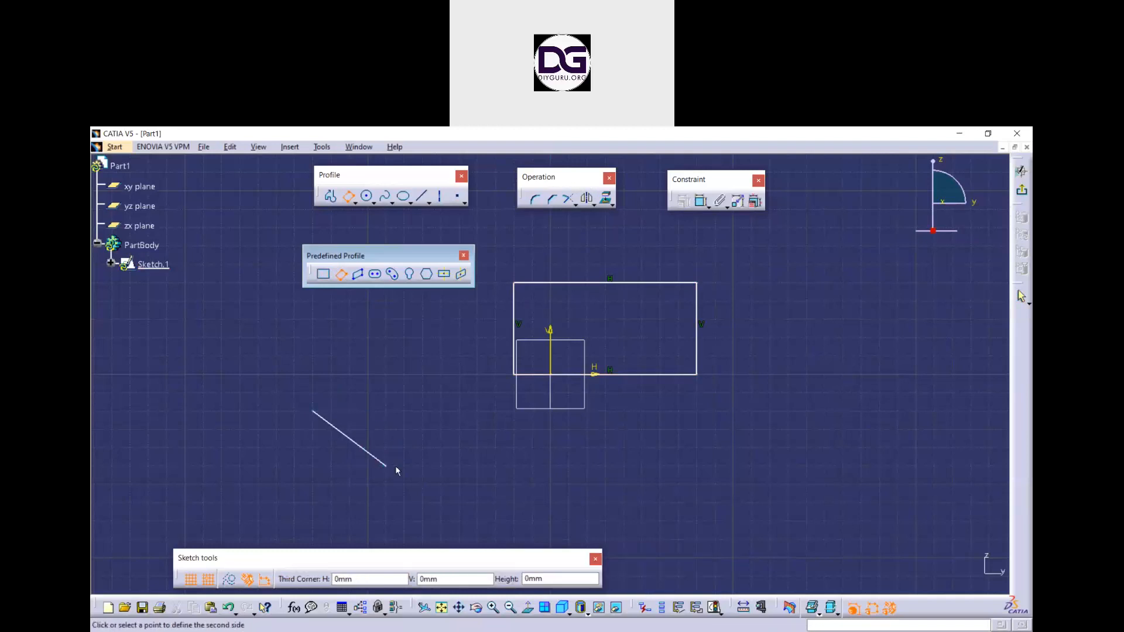
left_click(454, 376)
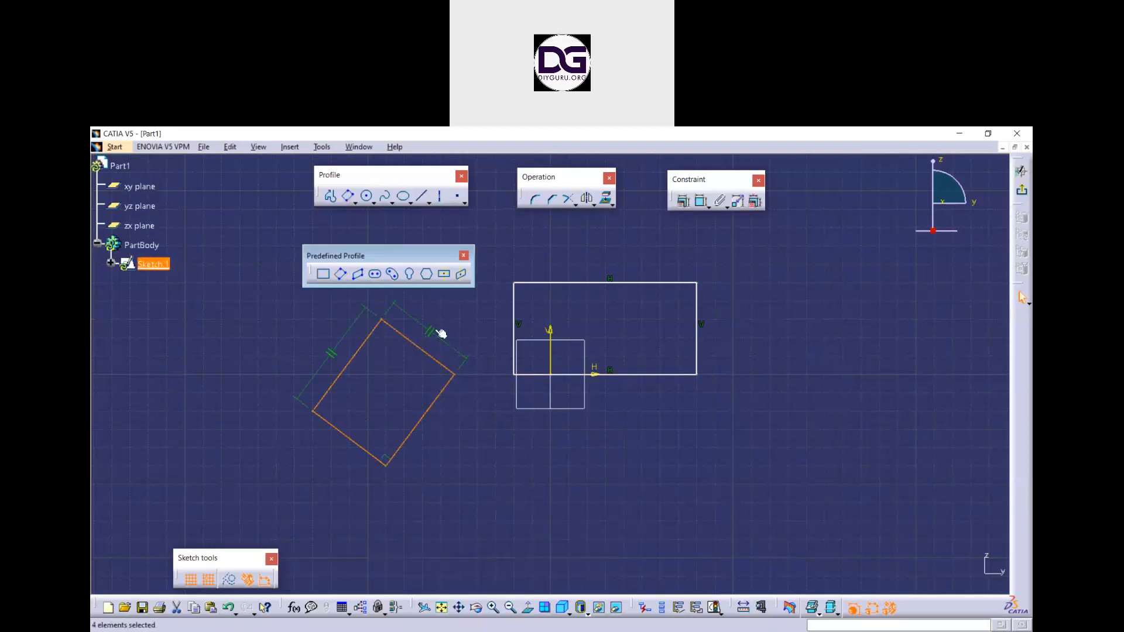
left_click(499, 464)
Examine the oriented rectangle's parallelism constraints and the opposite sides they relate by selecting them one at a time
left_click(430, 331)
left_click(431, 405)
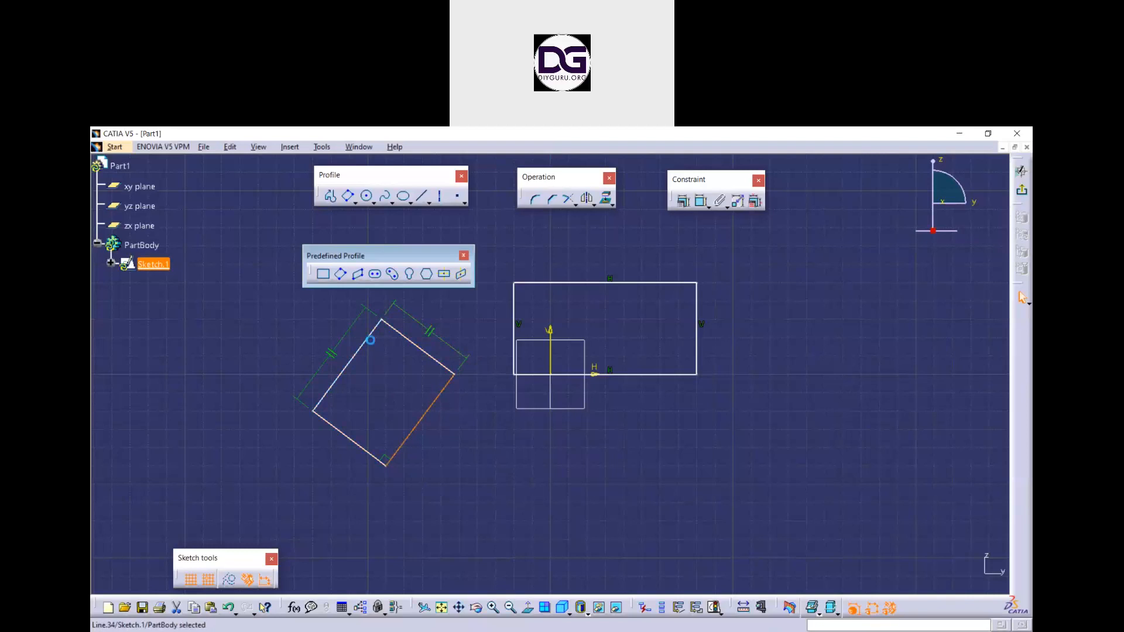
left_click(375, 343)
left_click(405, 335)
left_click(351, 438)
left_click(514, 461)
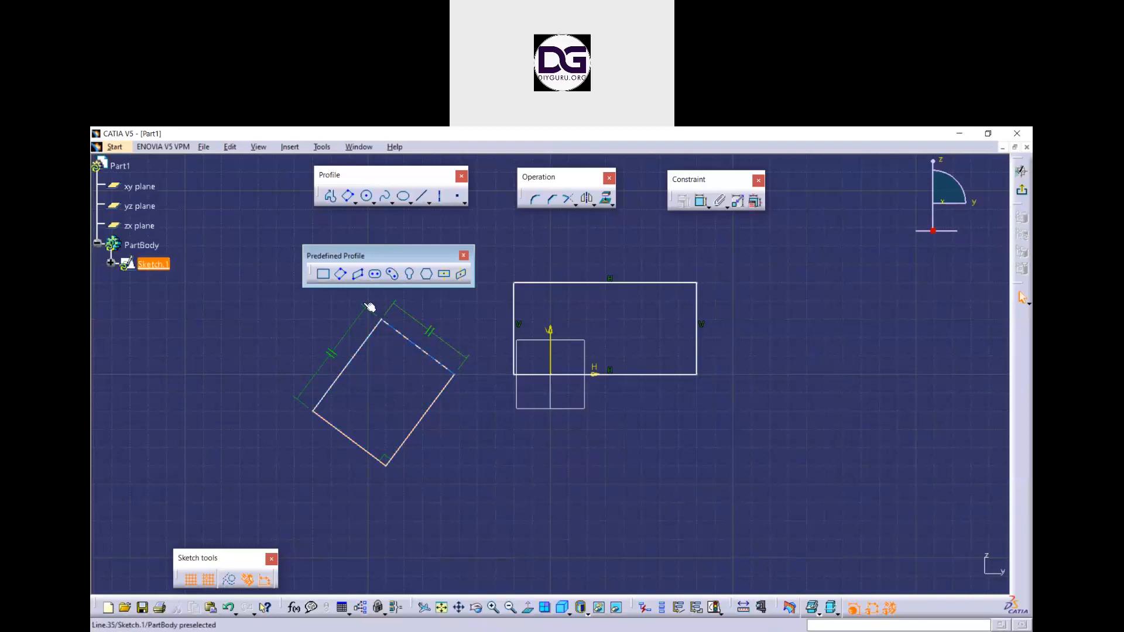
Draw an upright Oriented Rectangle with its base running from H 120 mm to H 180 mm at V 10 mm and clear the selection
left_click(341, 273)
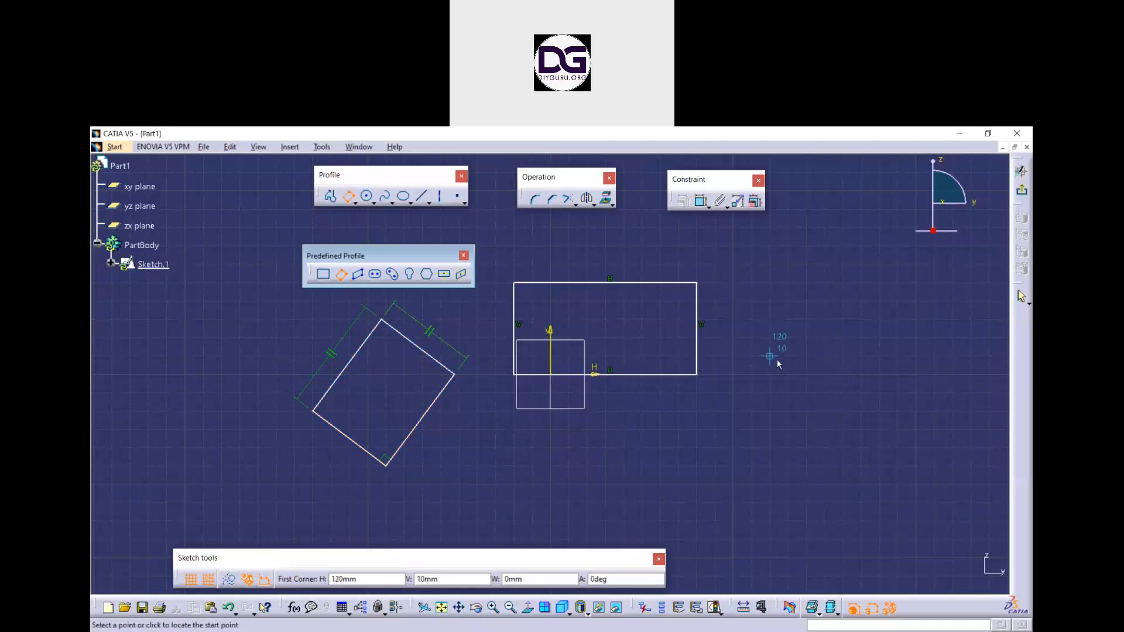
left_click(778, 360)
left_click(886, 357)
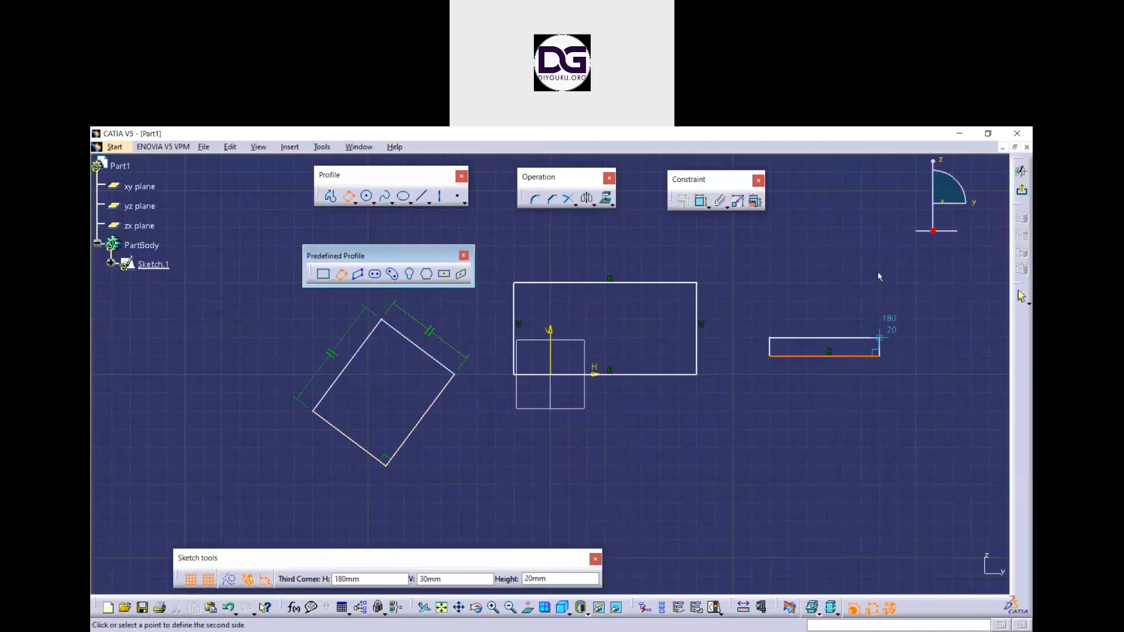
left_click(877, 213)
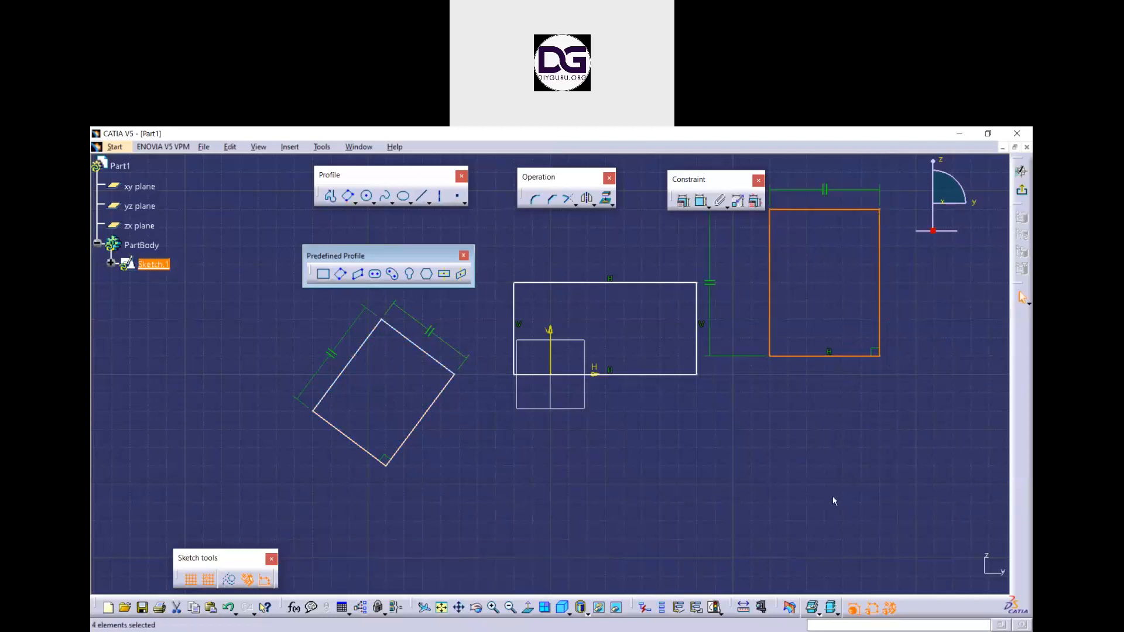
left_click(825, 519)
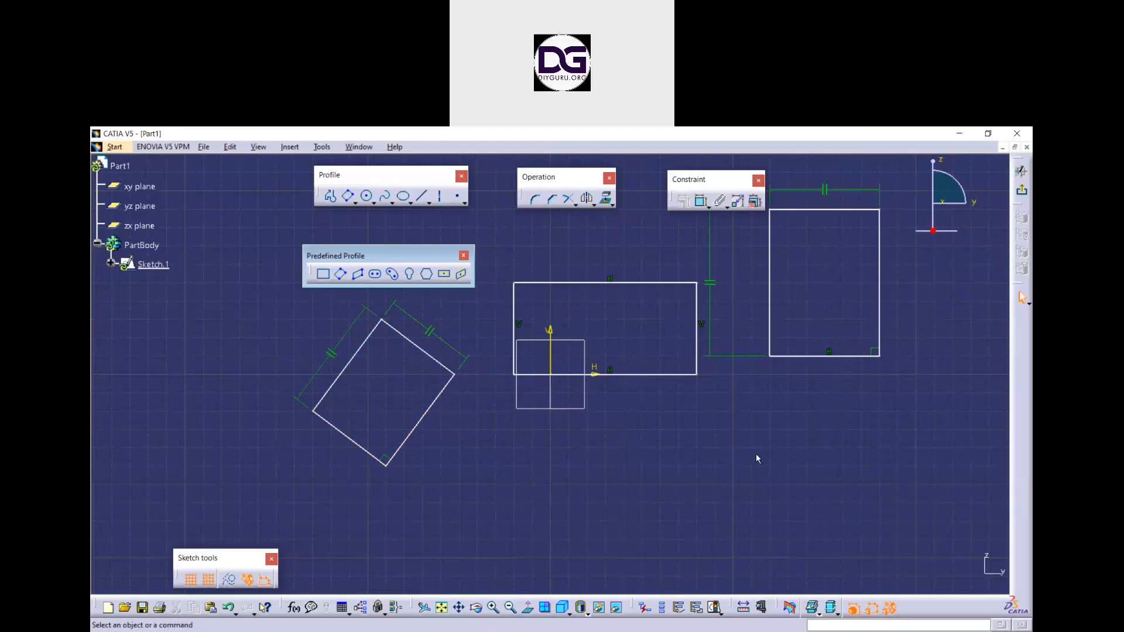
Delete all three rectangles, including their leftover lines, to empty the sketch
left_click_drag(956, 379, 367, 321)
key("Delete")
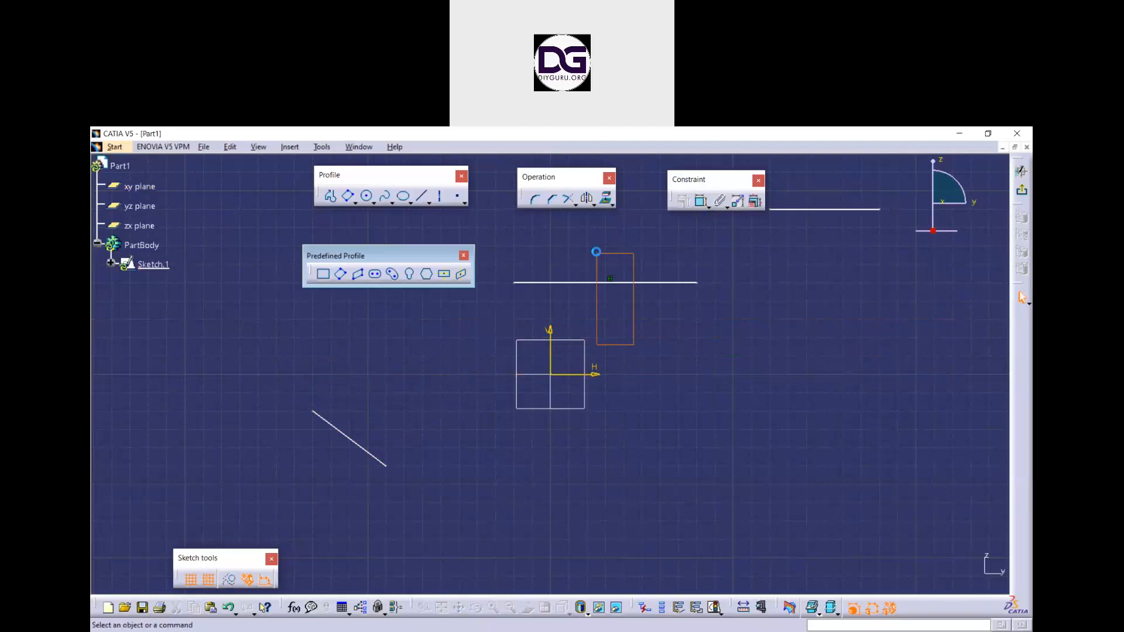
key("Delete")
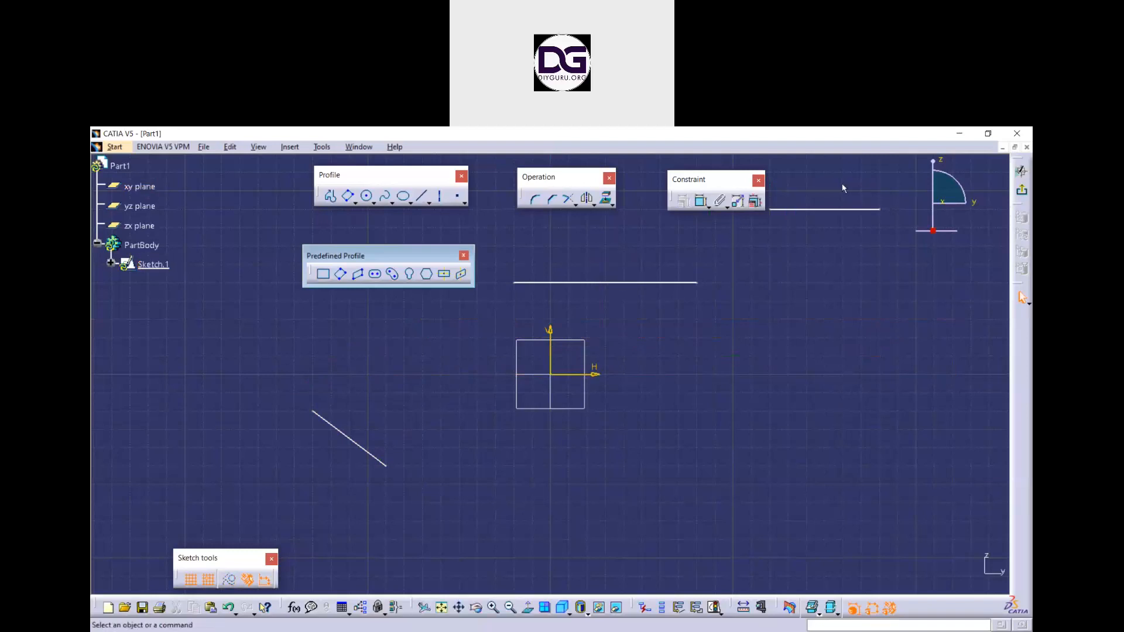
left_click(828, 210)
key("Delete")
left_click(659, 283)
key("Delete")
left_click(314, 412)
key("Delete")
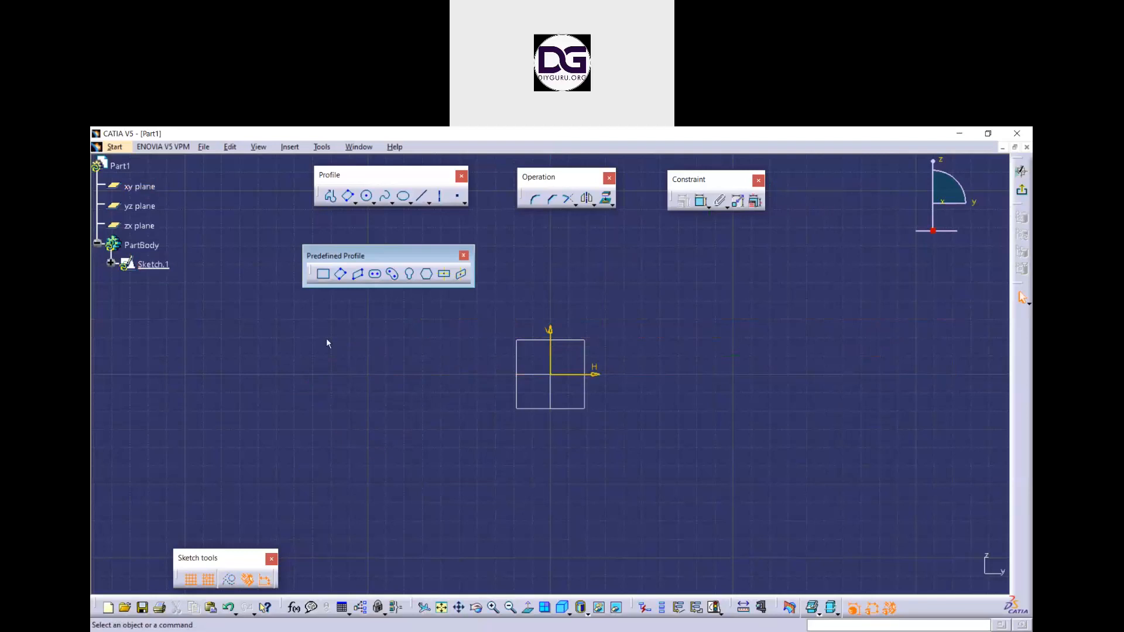
Draw a Parallelogram with a vertical first side between the V axis and H 150 mm, and check its parallel slanted sides
left_click(357, 275)
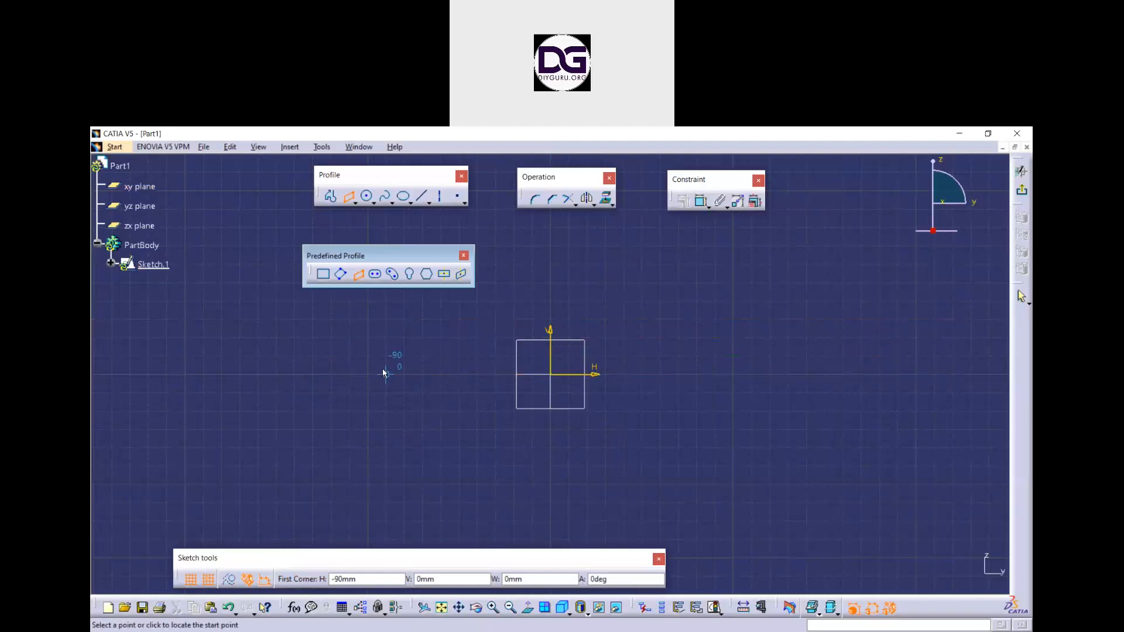
left_click(660, 338)
left_click(665, 451)
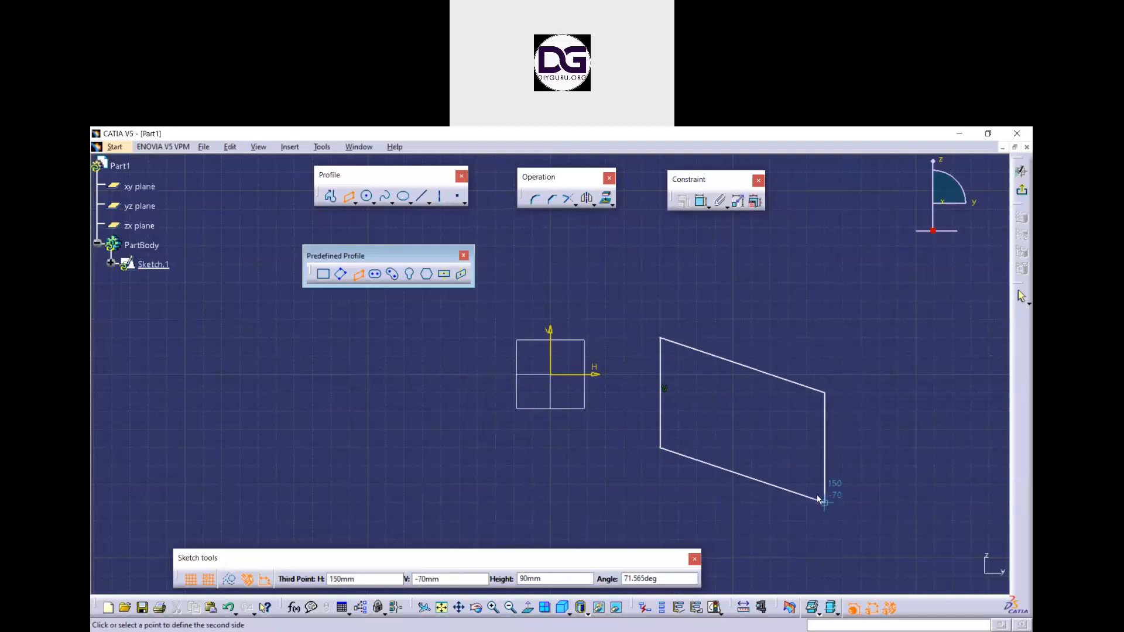
left_click(806, 521)
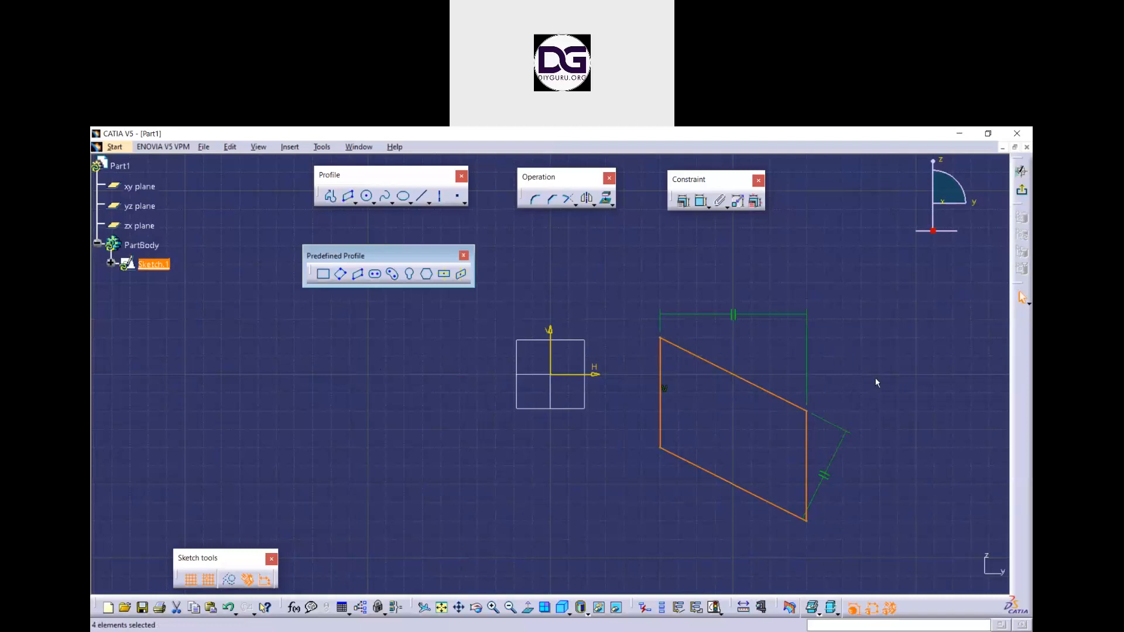
left_click(747, 467)
left_click(784, 400)
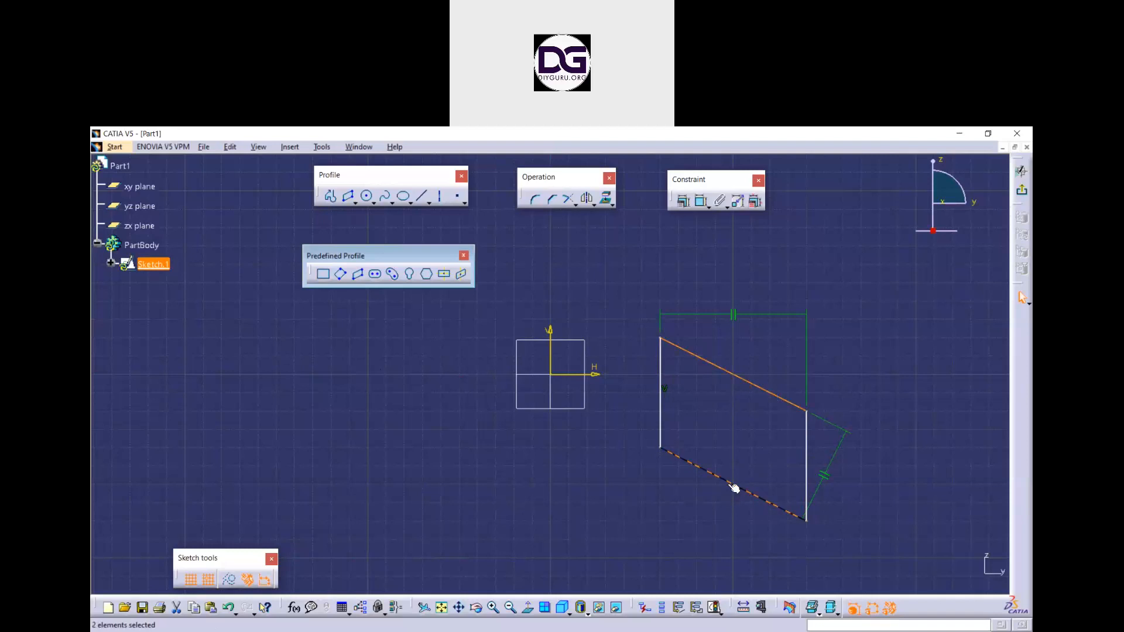
left_click(745, 466)
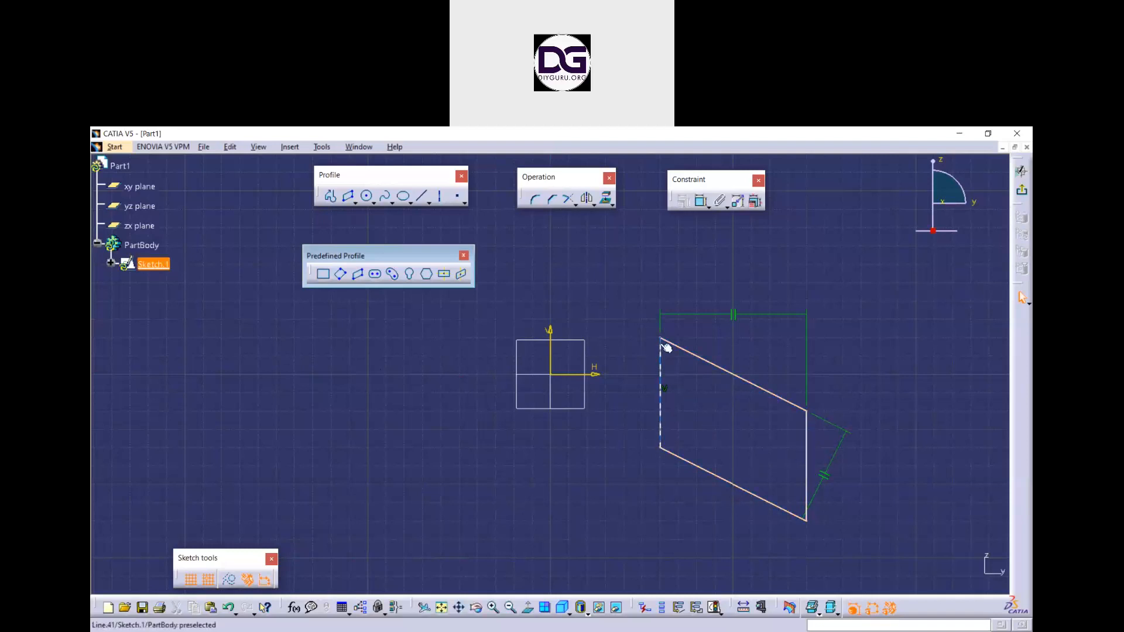
Draw a second Parallelogram with slanted sides in the empty area on the negative H side of the origin
left_click(357, 274)
left_click(257, 448)
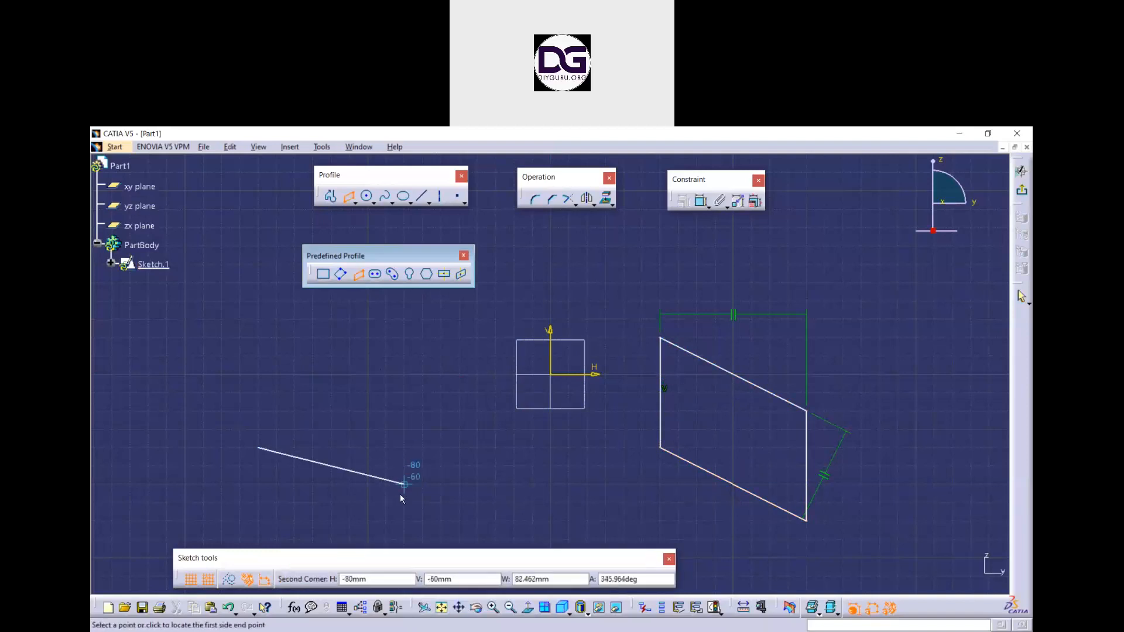
left_click(385, 504)
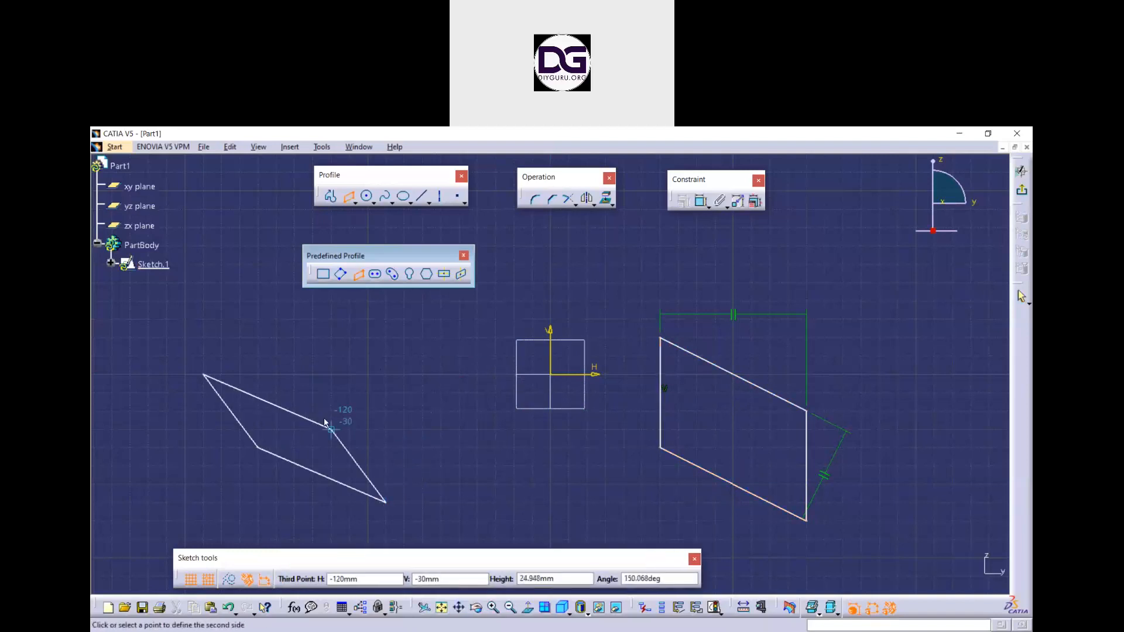
left_click(303, 362)
Delete both parallelograms from the sketch
left_click_drag(490, 555, 189, 319)
key("Delete")
left_click_drag(868, 541, 644, 304)
key("Delete")
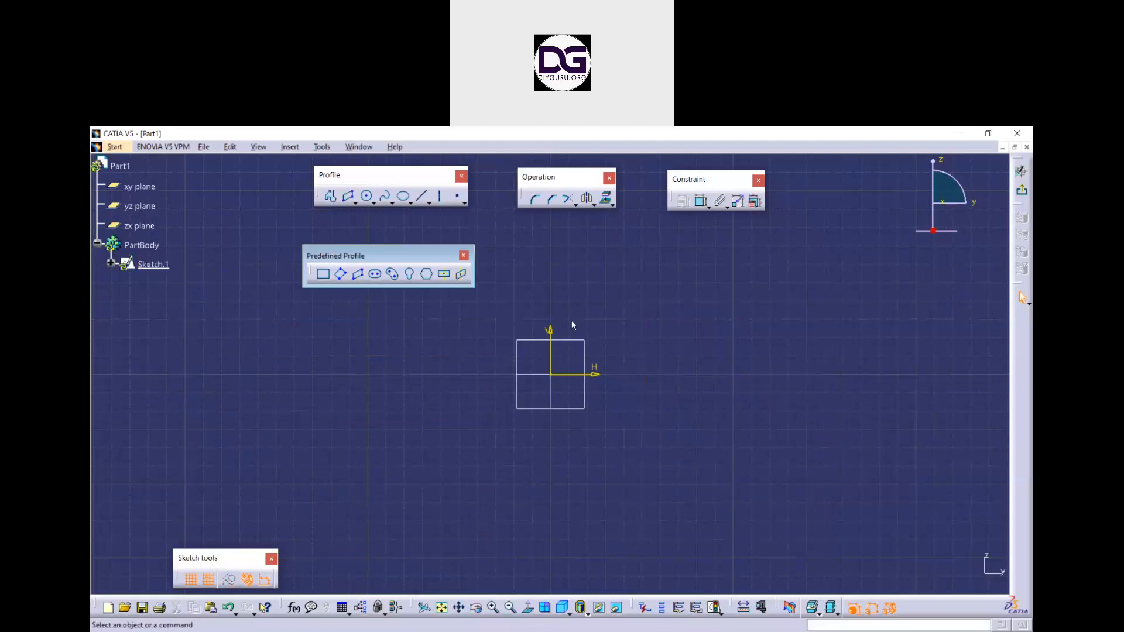
Draw a vertical Elongated Hole of radius 30 mm with its centres at H 90 mm, from V 30 mm to V -40 mm
left_click(376, 274)
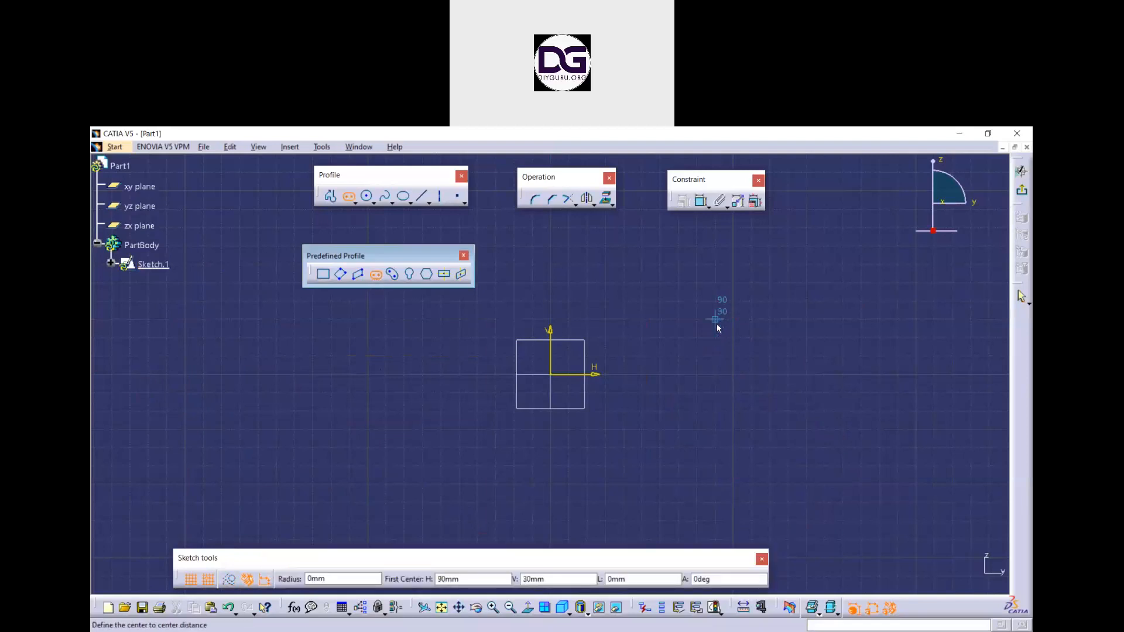
left_click(716, 322)
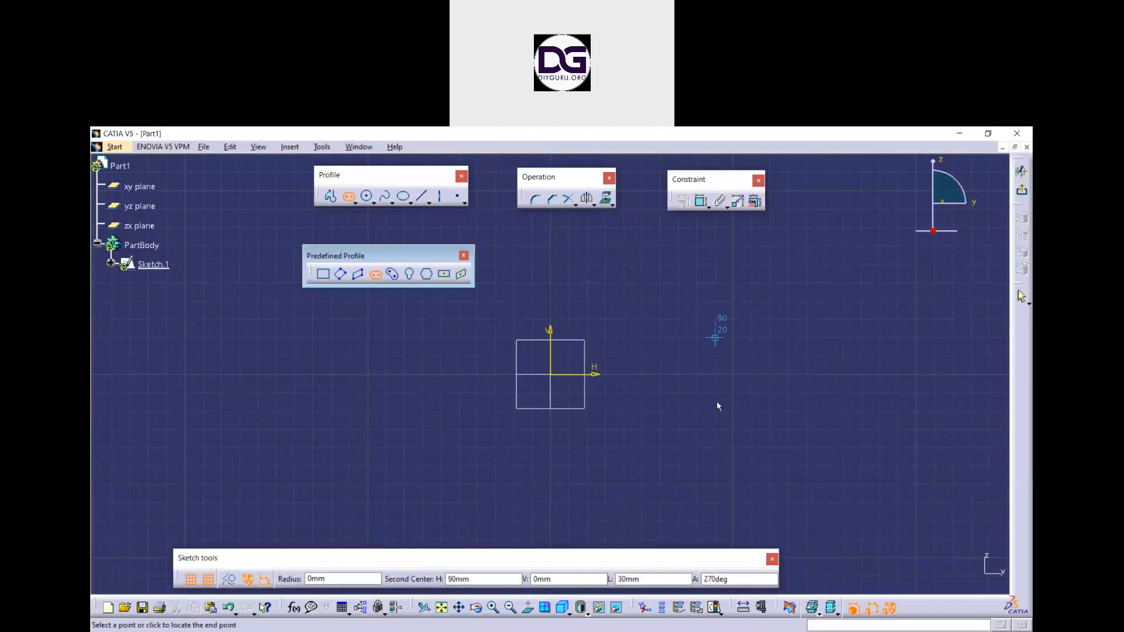
left_click(718, 445)
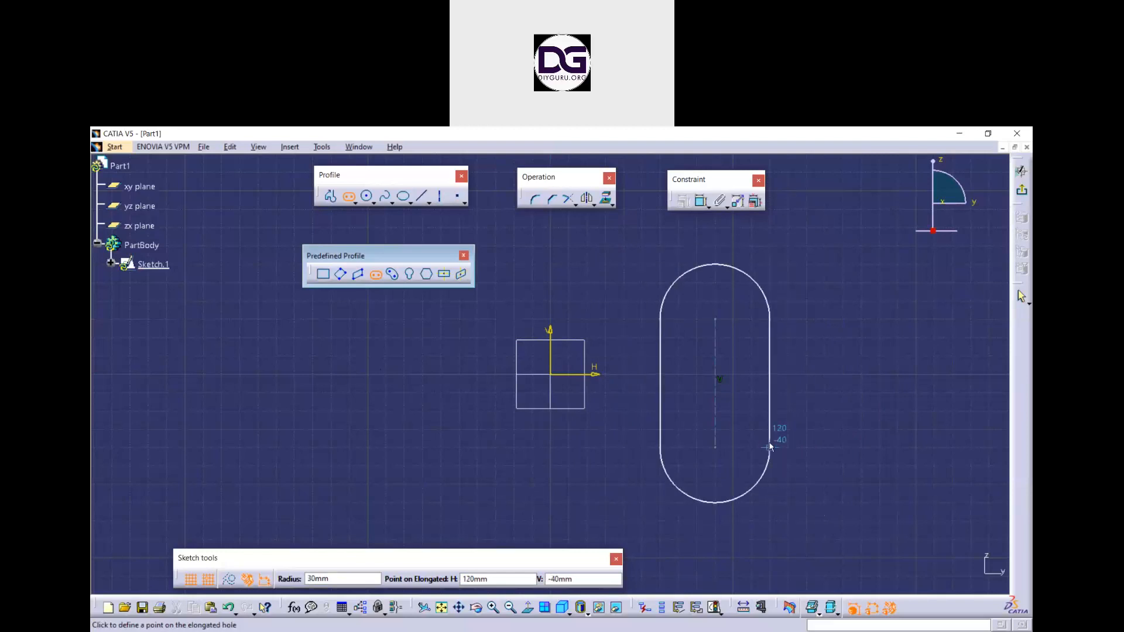
left_click(769, 446)
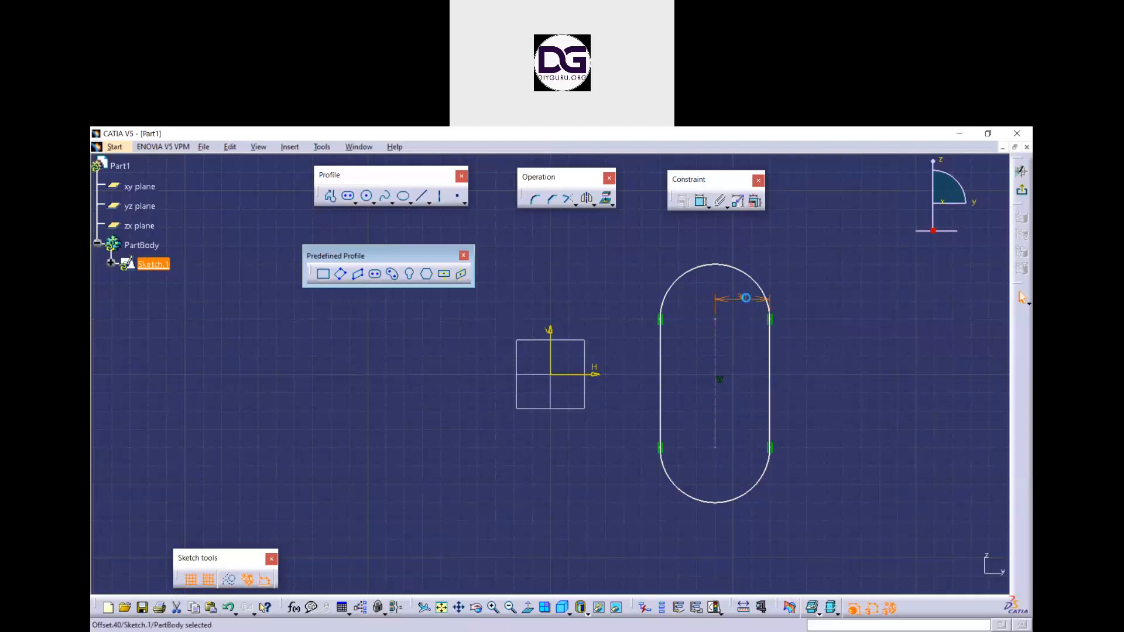
Set the elongated hole's radius constraint to 10 mm
double_click(753, 301)
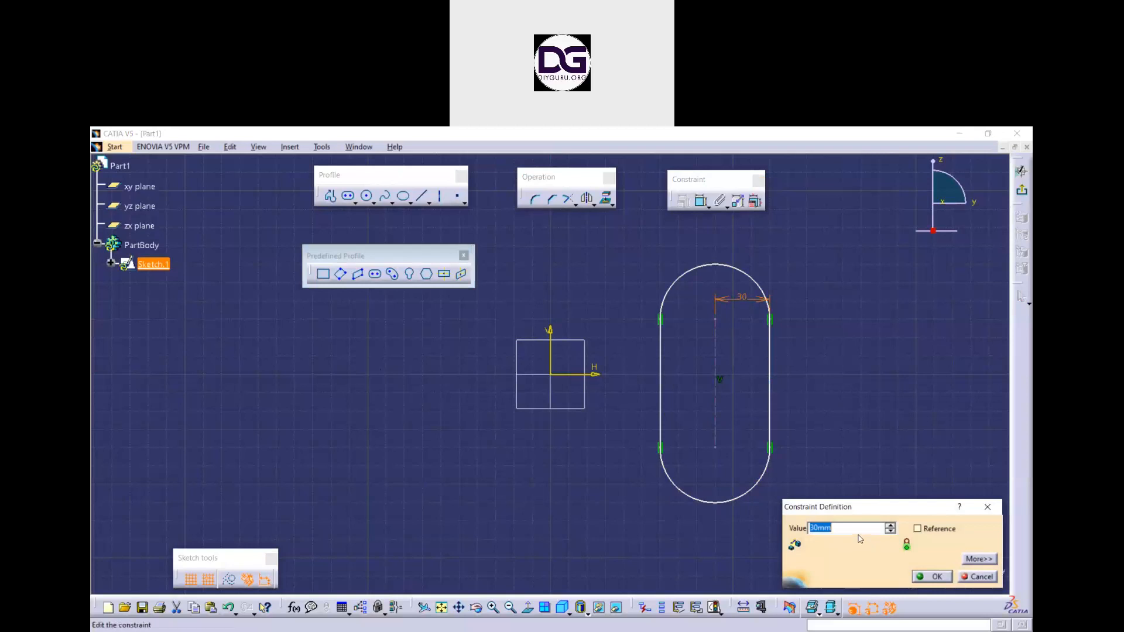
key("BackSpace")
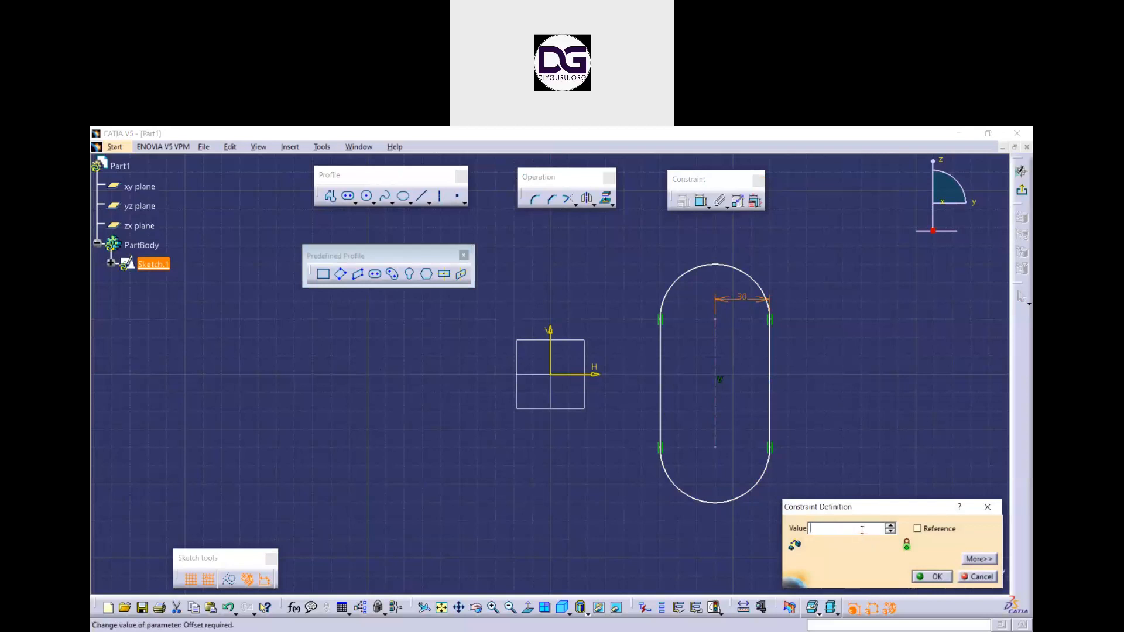
type("10")
key("Return")
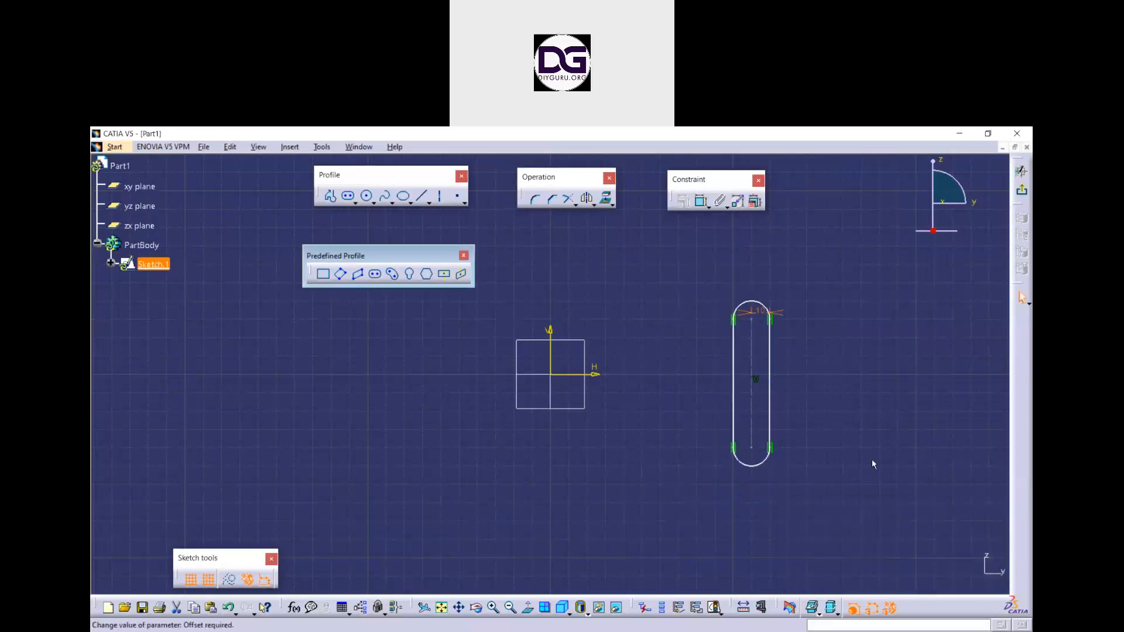
Set the elongated hole's radius constraint to 50 mm and clear the selection
left_click(759, 310)
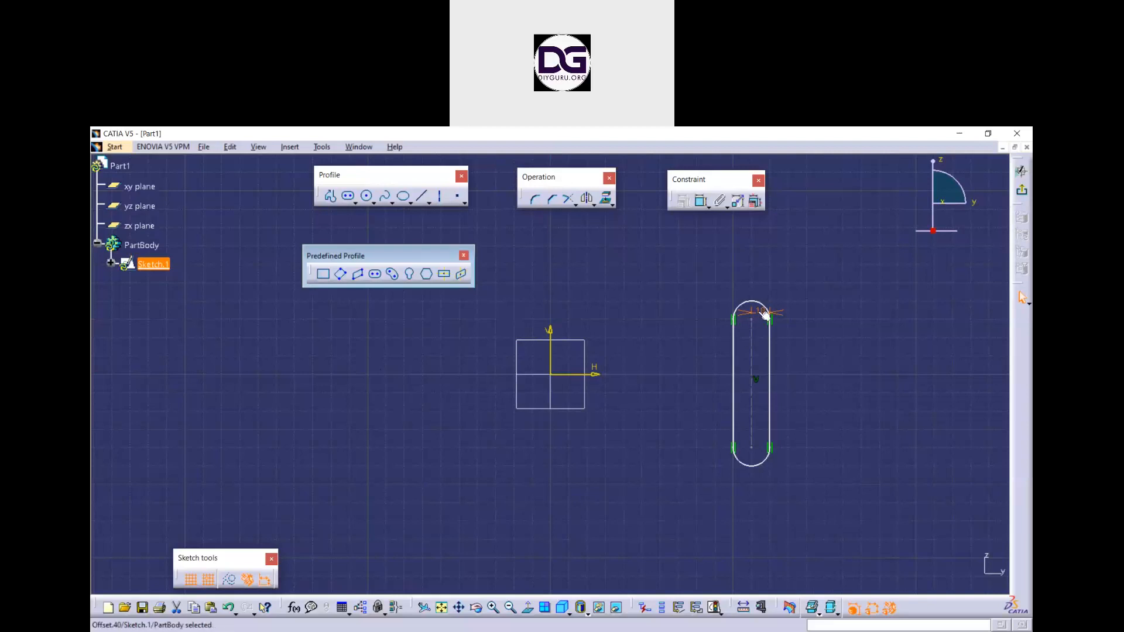
double_click(759, 311)
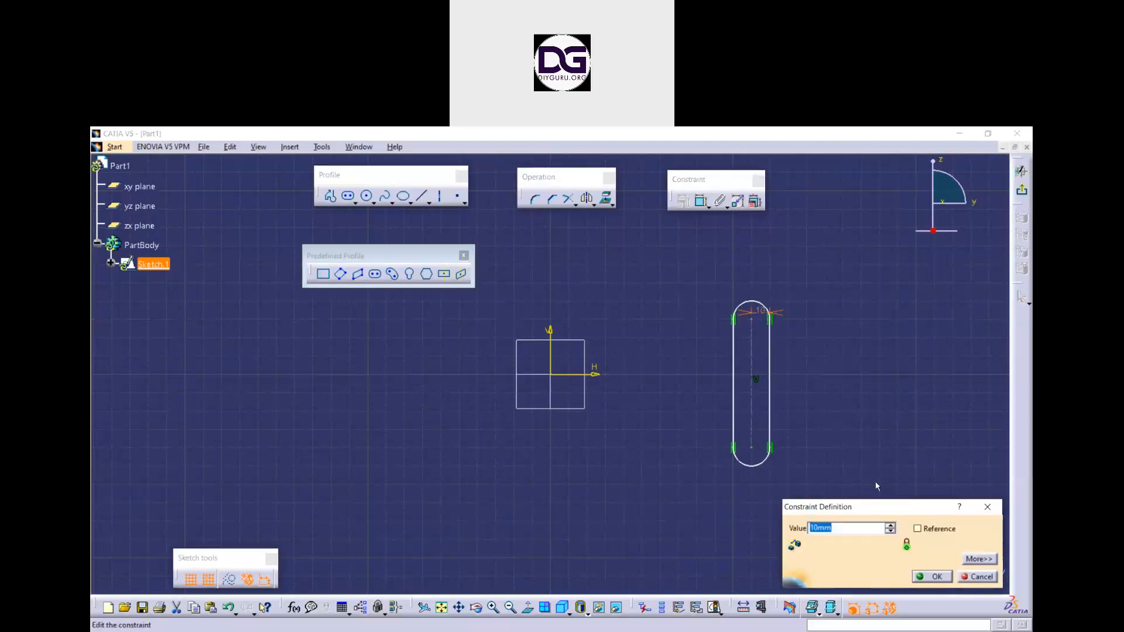
type("50")
key("Return")
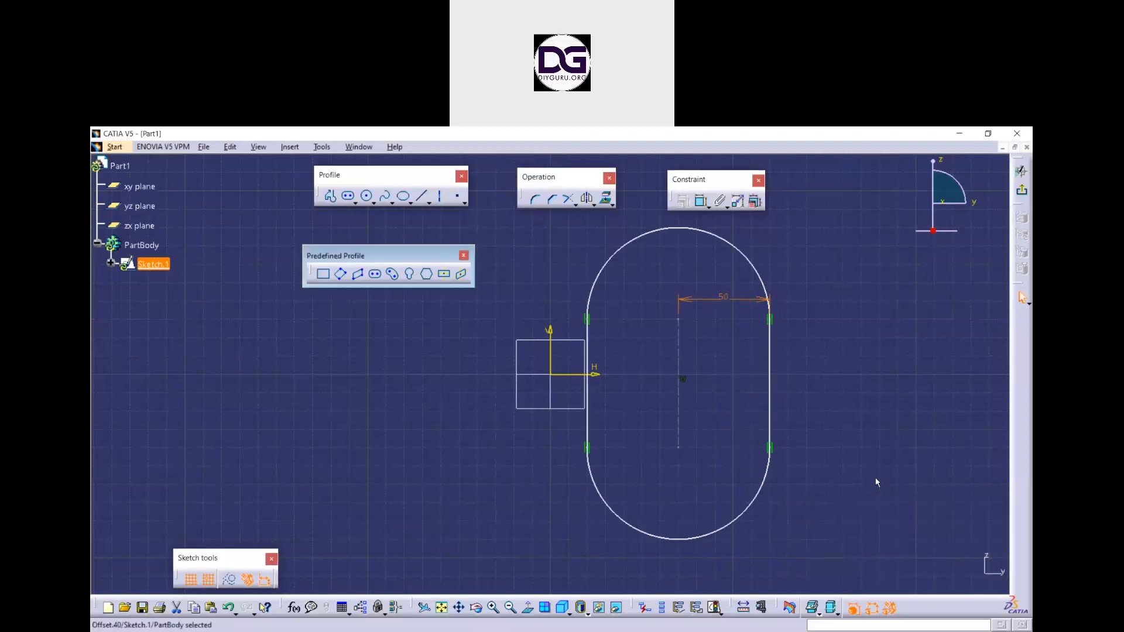
left_click(875, 477)
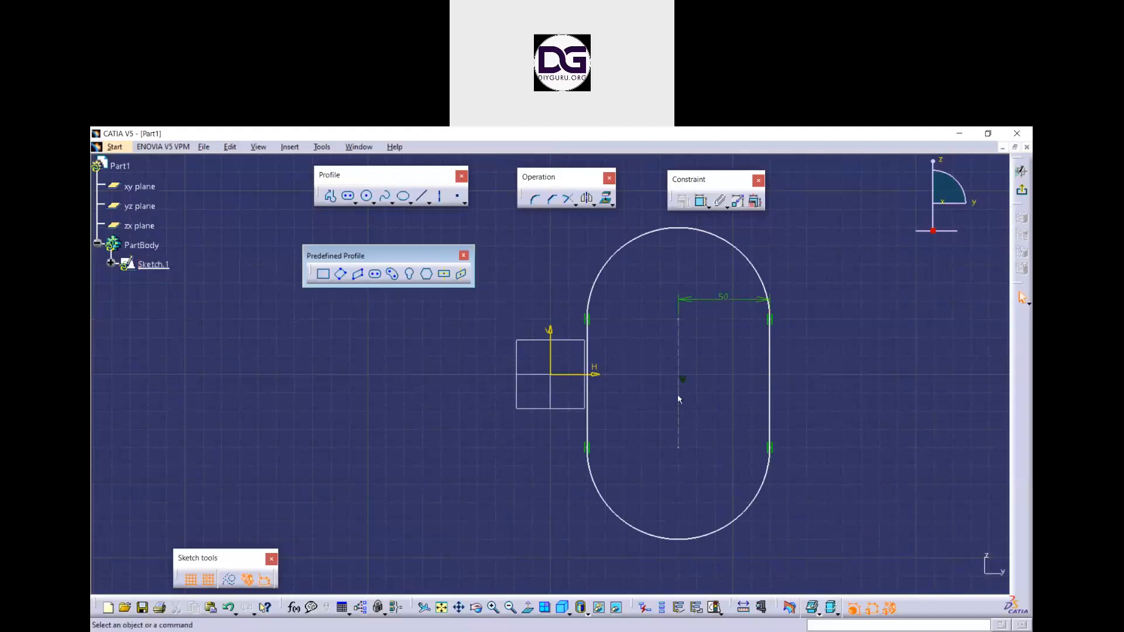
Delete the 50 mm radius constraint and resize the elongated hole by moving one straight side inward
left_click(731, 298)
key("Delete")
left_click_drag(770, 339, 716, 352)
Delete the elongated hole's tangency constraints between its arcs and straight sides, testing how a side moves without them
middle_click_drag(750, 442, 758, 296)
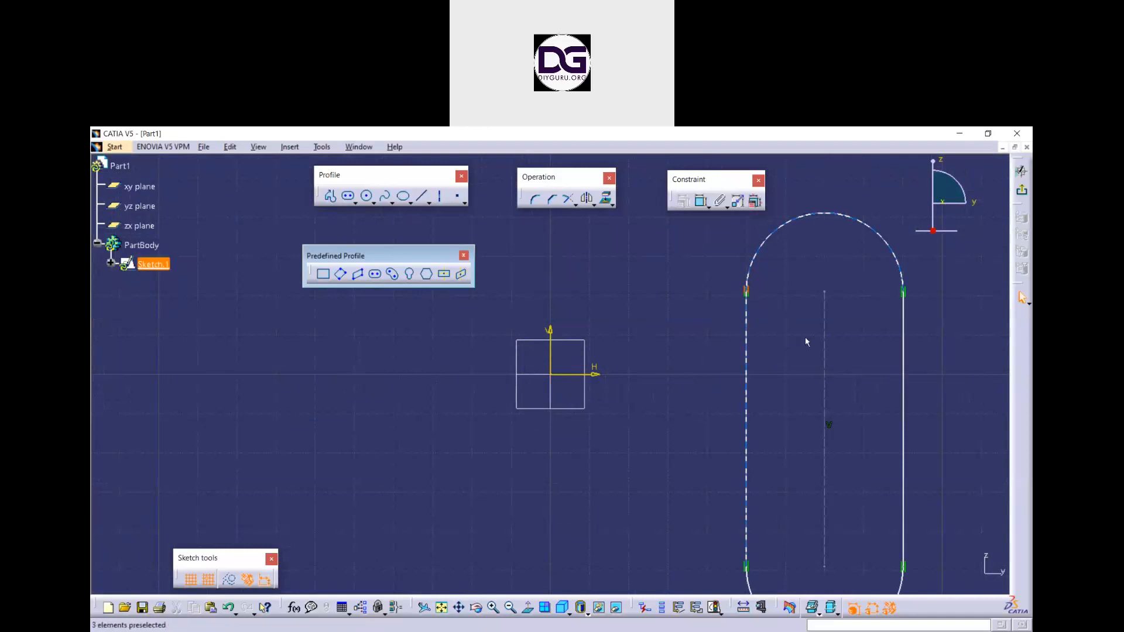
left_click(753, 294)
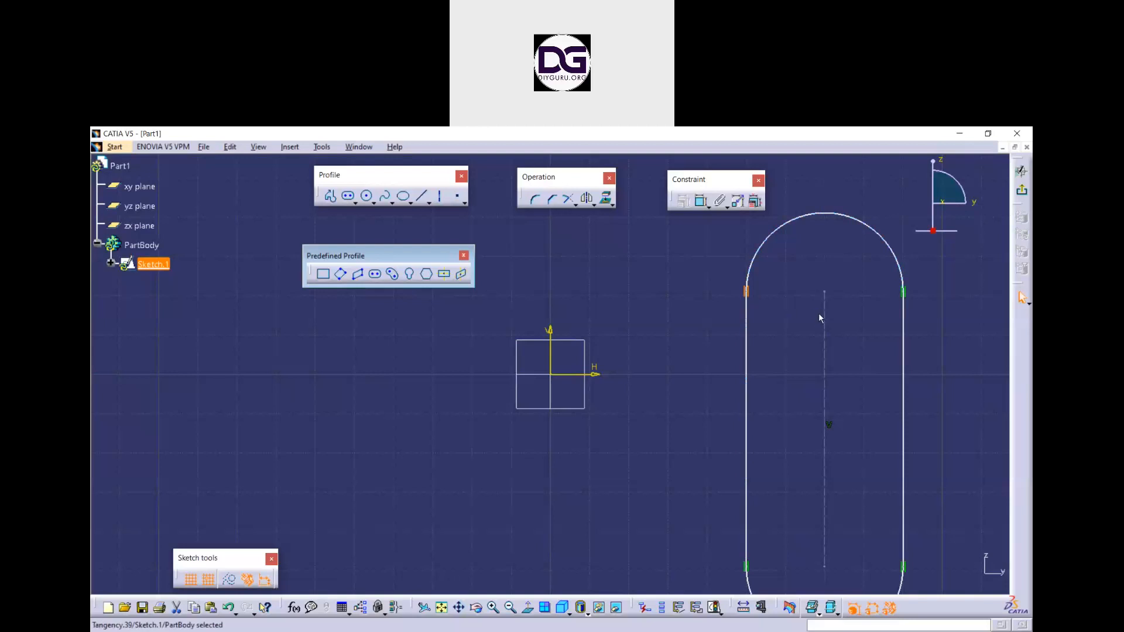
key("Delete")
mouse_move(744, 304)
left_mouse_down()
mouse_move(755, 360)
mouse_move(757, 292)
left_mouse_up()
left_click(783, 356)
middle_click_drag(783, 355, 789, 395)
mouse_move(867, 344)
middle_mouse_down()
mouse_move(865, 318)
mouse_move(907, 311)
middle_mouse_up()
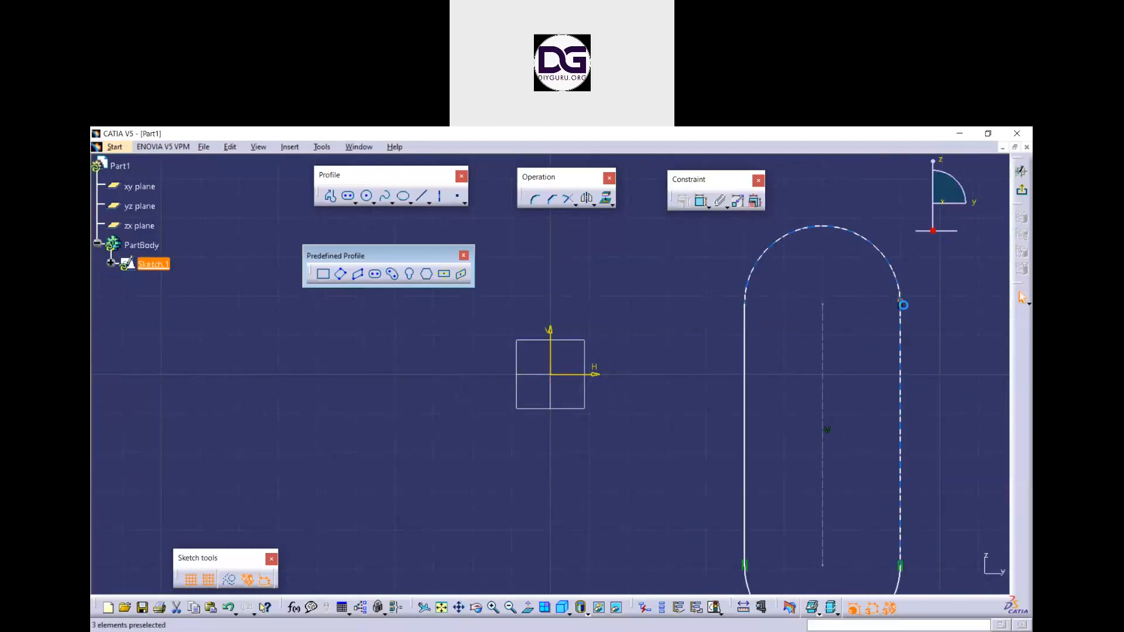
middle_click_drag(870, 396, 762, 537)
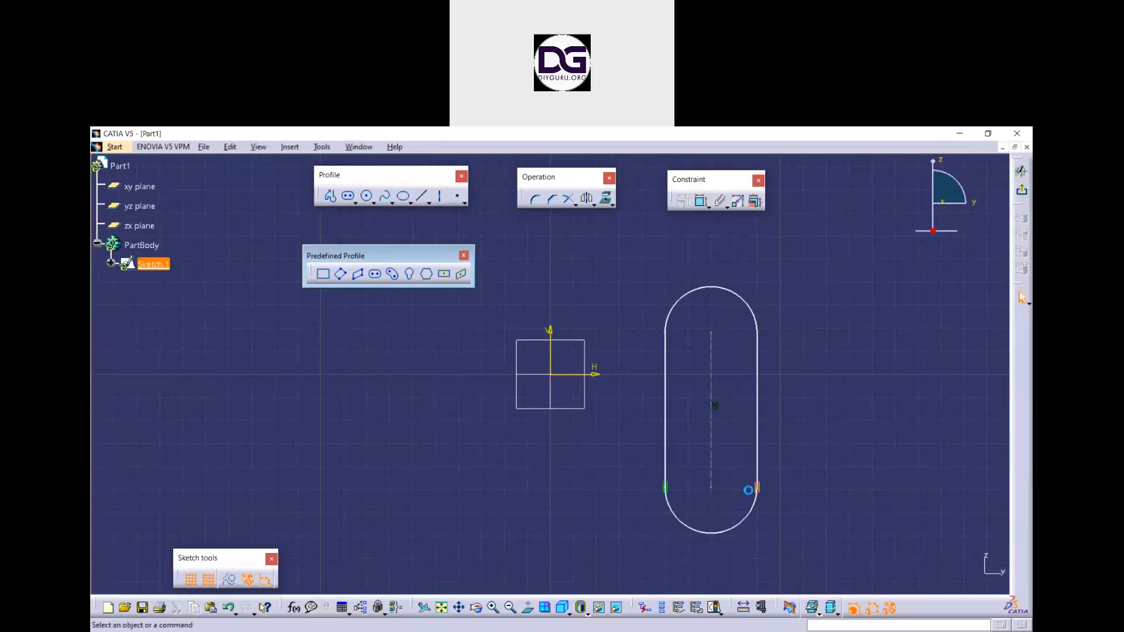
Widen the elongated hole by moving the straight side nearest the origin outward, and delete the whole profile
mouse_move(665, 470)
left_mouse_down()
mouse_move(672, 509)
mouse_move(685, 509)
mouse_move(682, 416)
mouse_move(695, 497)
mouse_move(682, 476)
mouse_move(685, 412)
mouse_move(685, 453)
mouse_move(713, 497)
mouse_move(688, 474)
mouse_move(644, 464)
left_mouse_up()
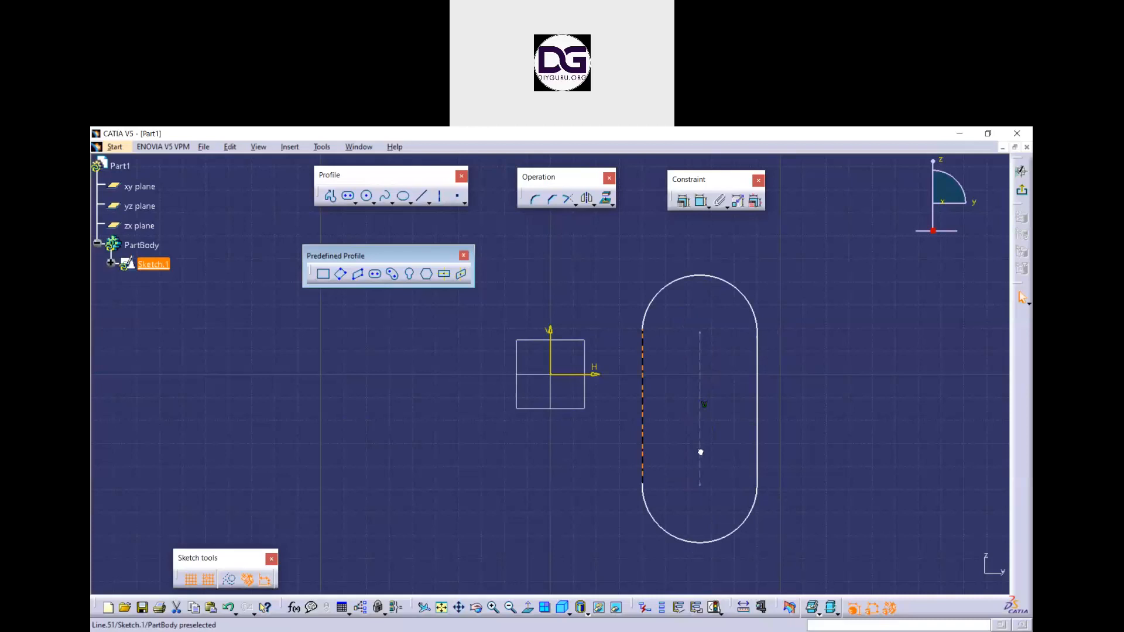
left_click(887, 459)
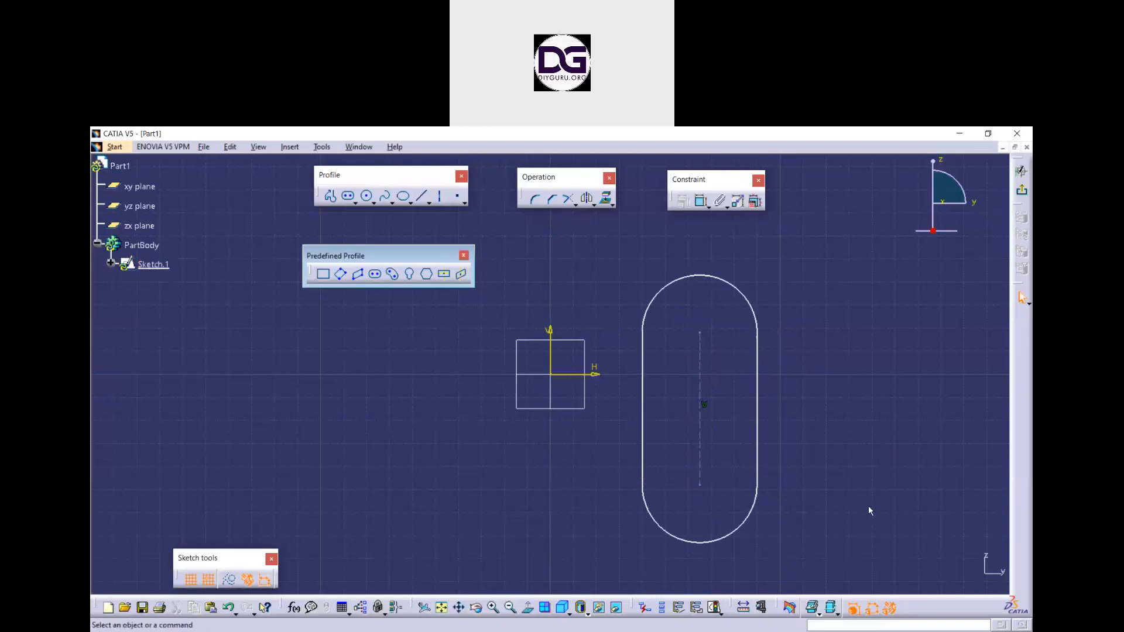
left_click_drag(816, 546, 642, 263)
key("Delete")
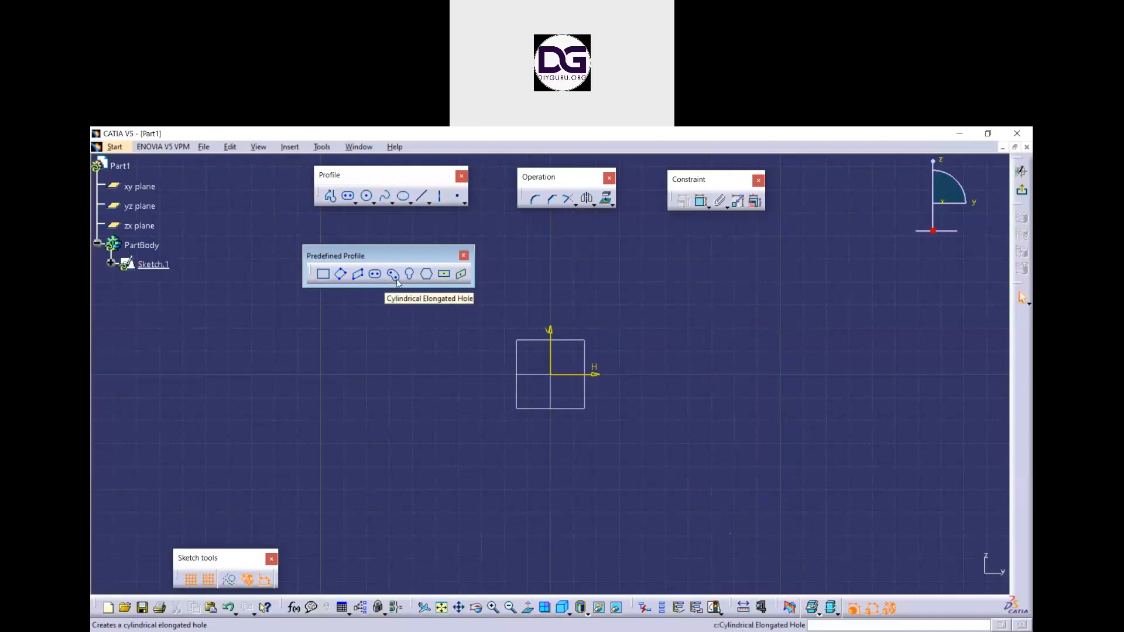
Draw a cylindrical elongated hole centred at H 60 mm with about 45 mm arc radius and 8.7 mm end radius, and move it outward
left_click(396, 280)
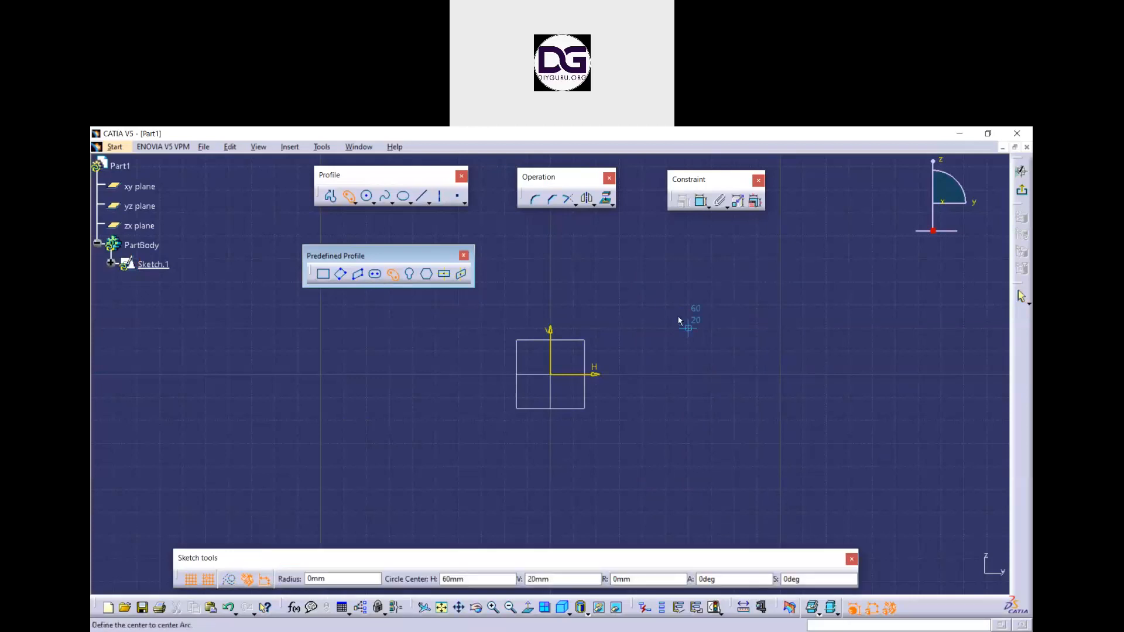
left_click(688, 305)
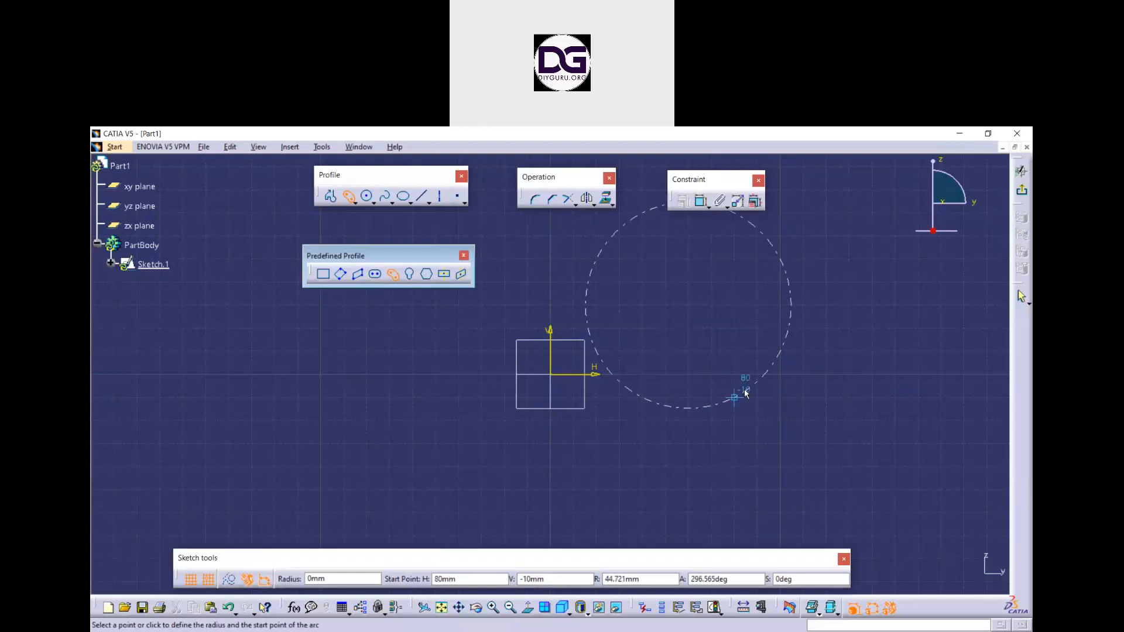
left_click(745, 394)
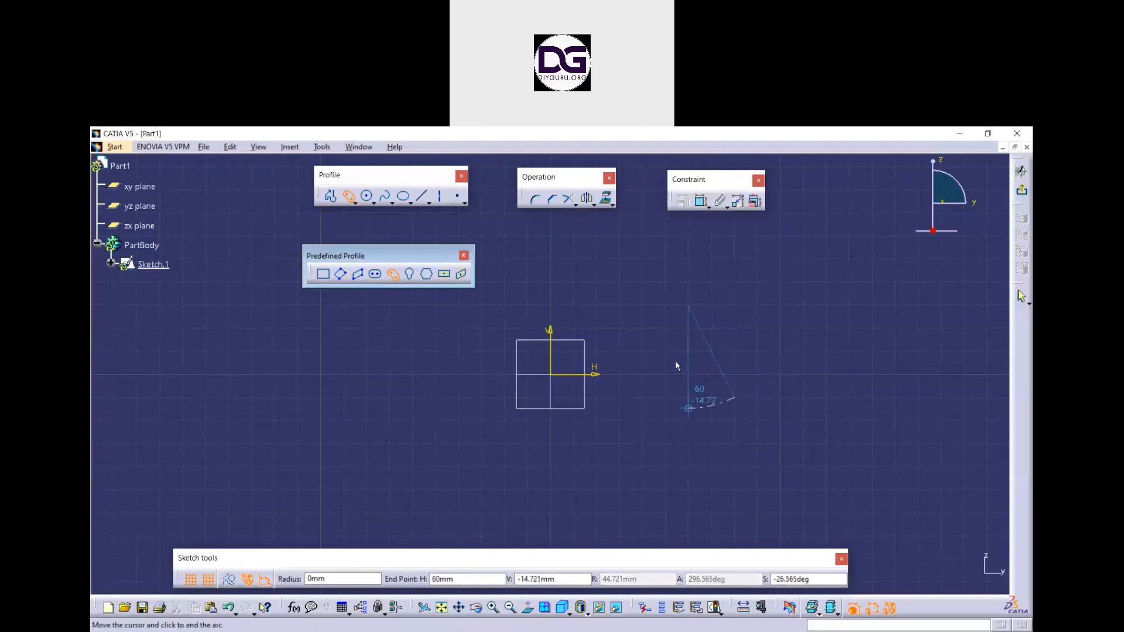
left_click(649, 356)
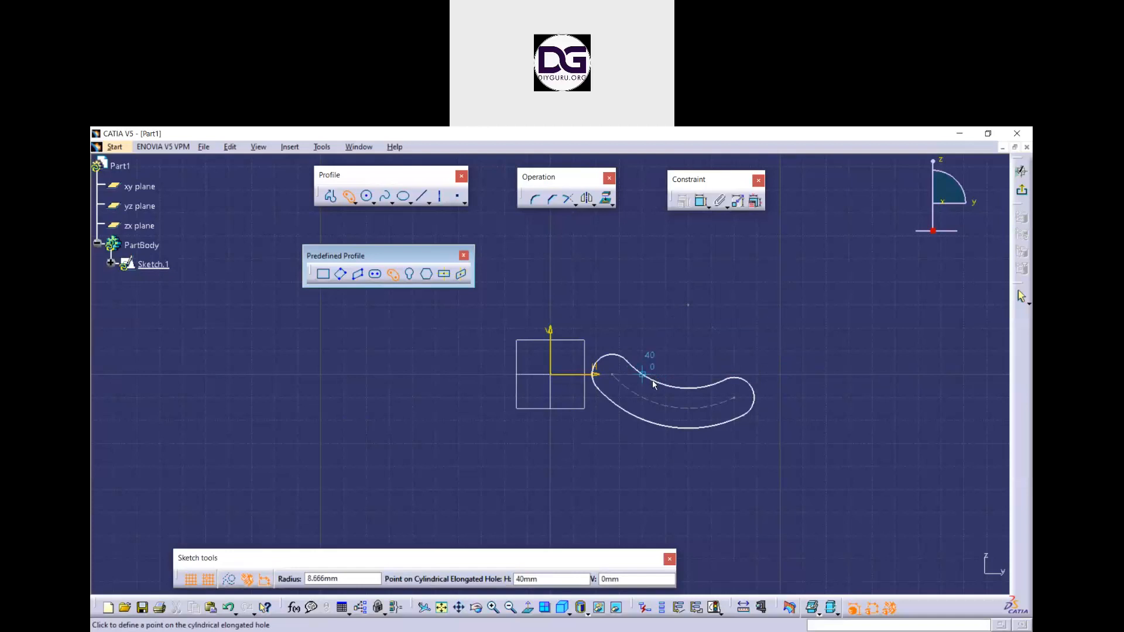
left_click(654, 384)
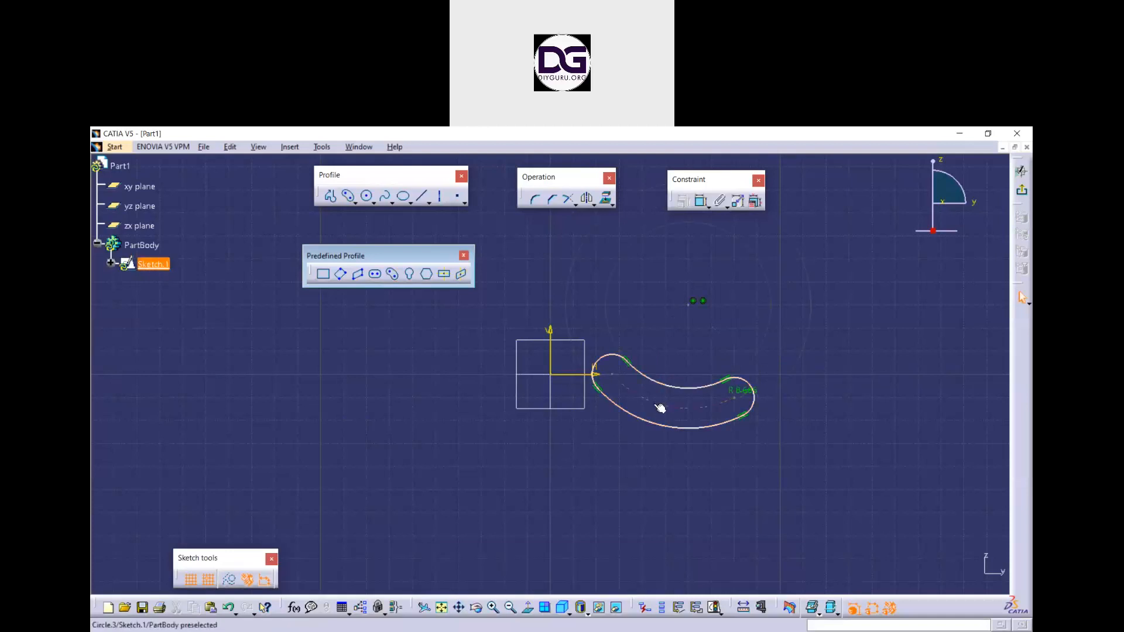
left_click_drag(659, 408, 787, 403)
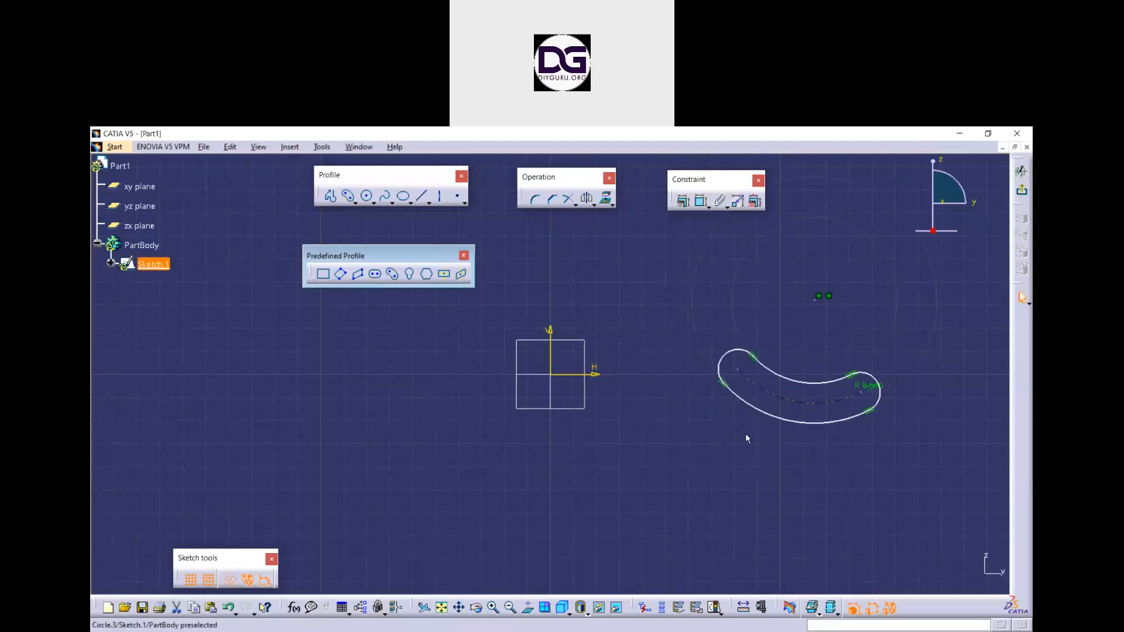
left_click(723, 456)
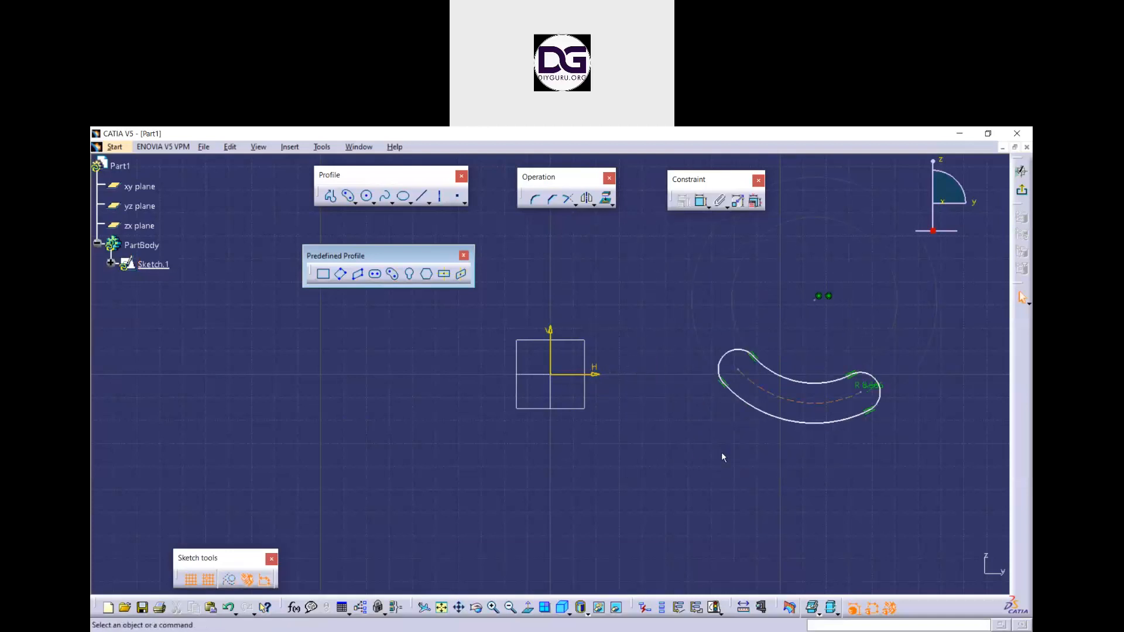
Draw a second cylindrical elongated hole centred at H -90 mm, V 0 mm, with about 36 mm arc radius and 6.4 mm end radius
left_click(393, 275)
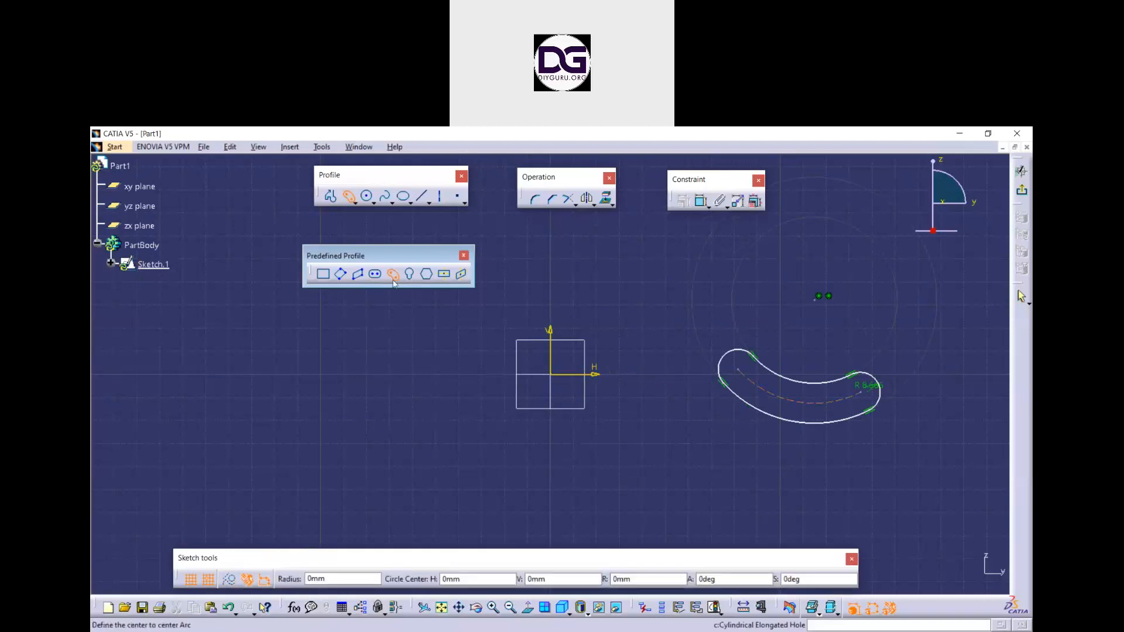
left_click(344, 377)
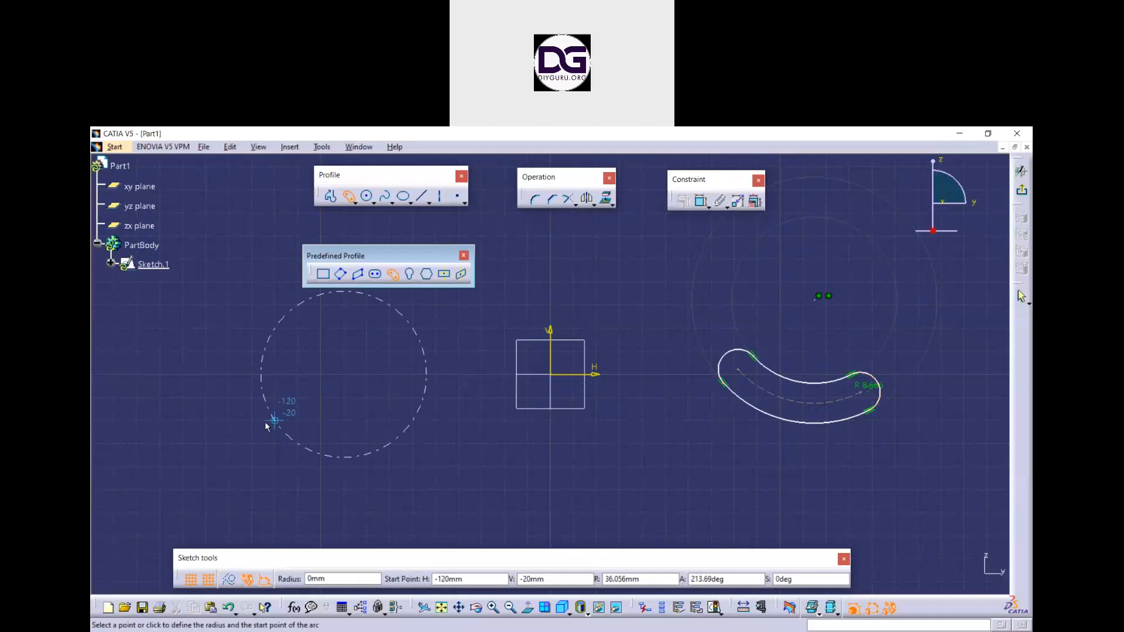
left_click(266, 423)
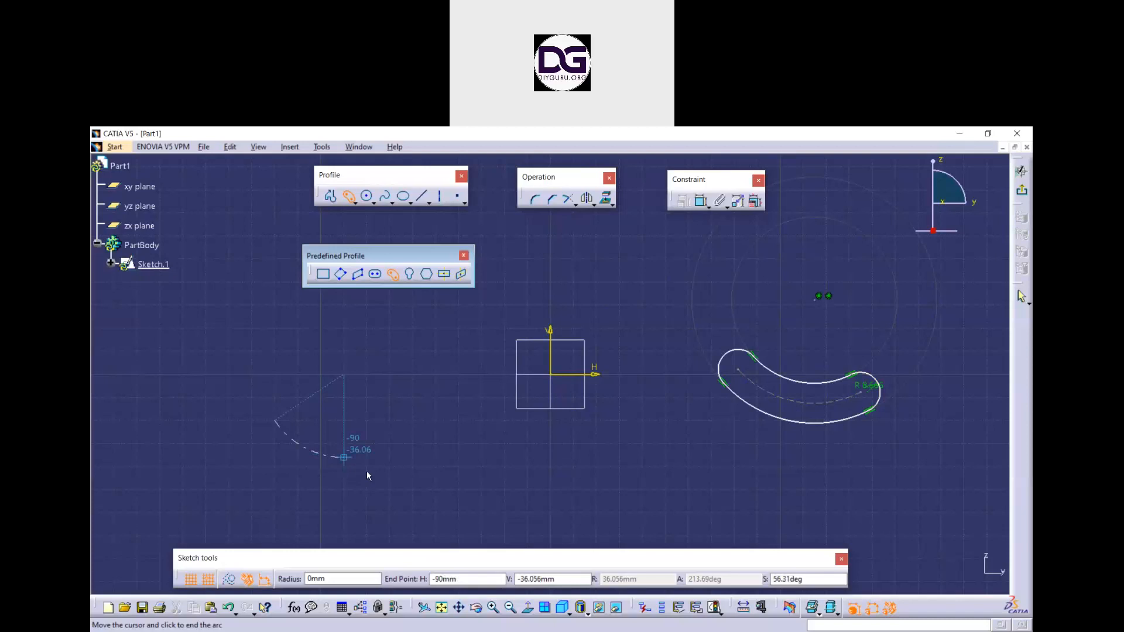
left_click(429, 420)
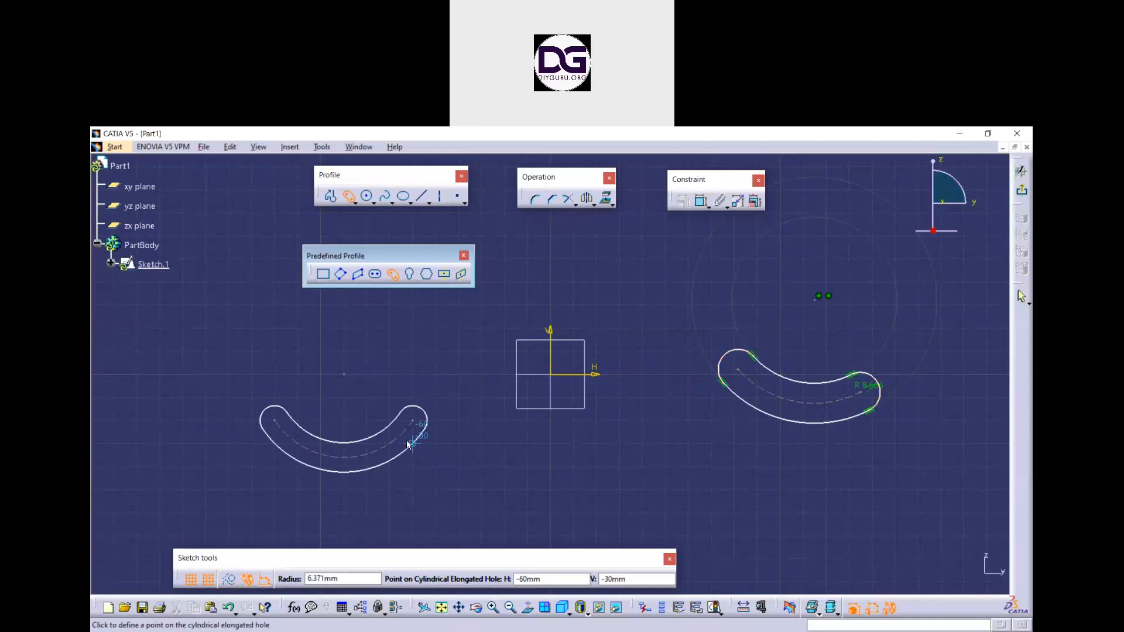
left_click(408, 444)
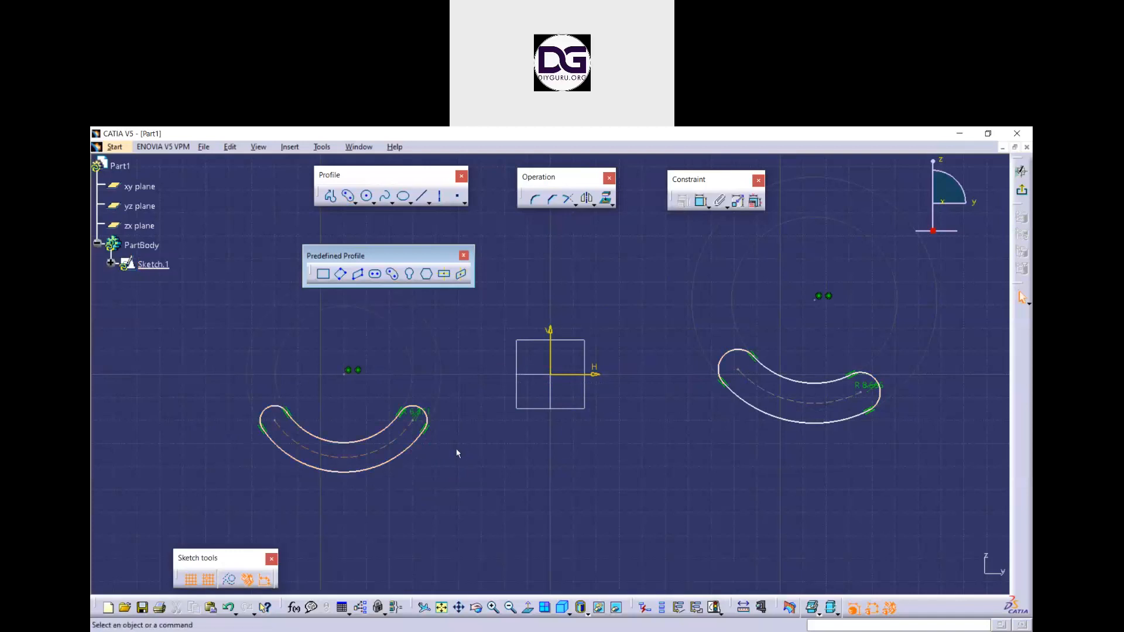
Place the second hole's end-radius dimension outside its outline and set the radius to 5 mm
left_click_drag(422, 412, 458, 381)
left_click(525, 458)
double_click(468, 383)
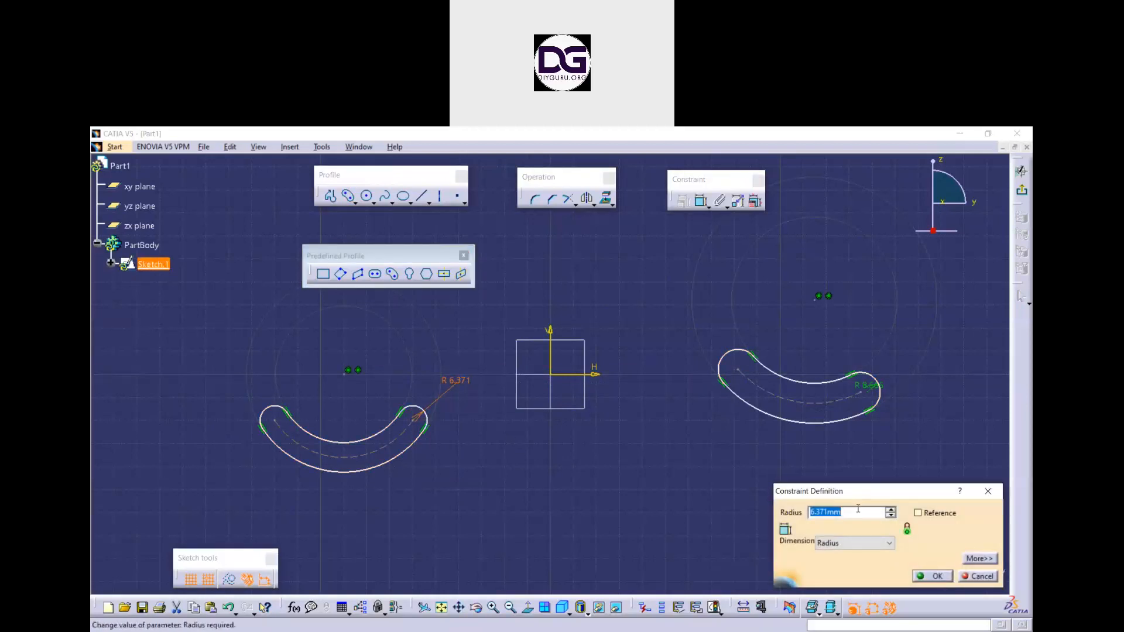
type("5")
key("Return")
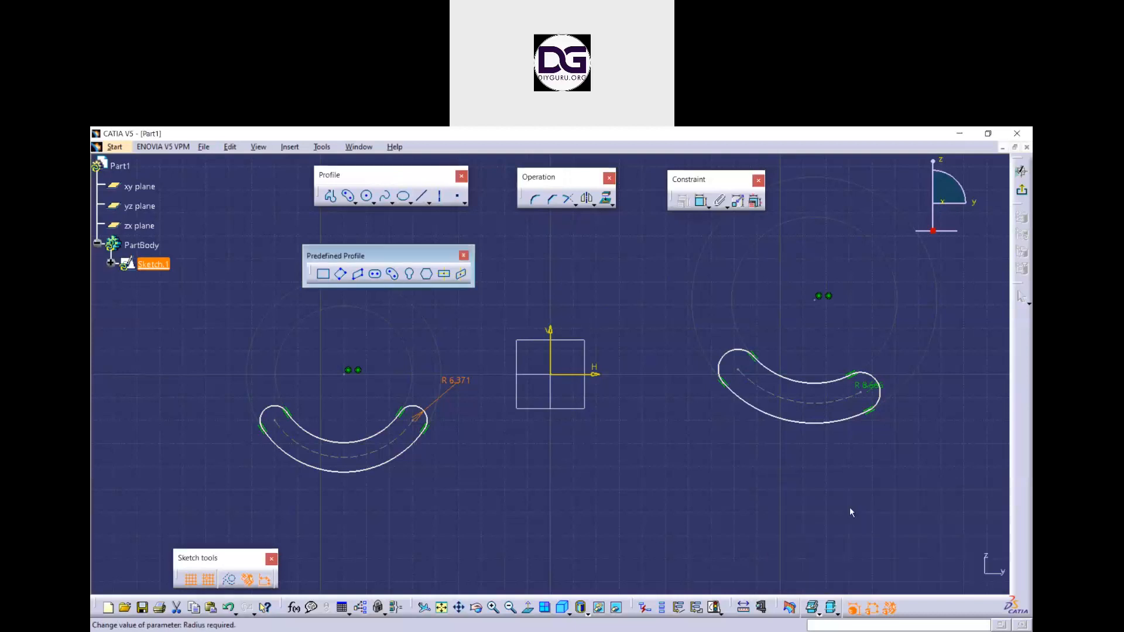
Enlarge the second cylindrical elongated hole by setting its end-radius constraint to 20 mm
left_click(503, 471)
double_click(455, 381)
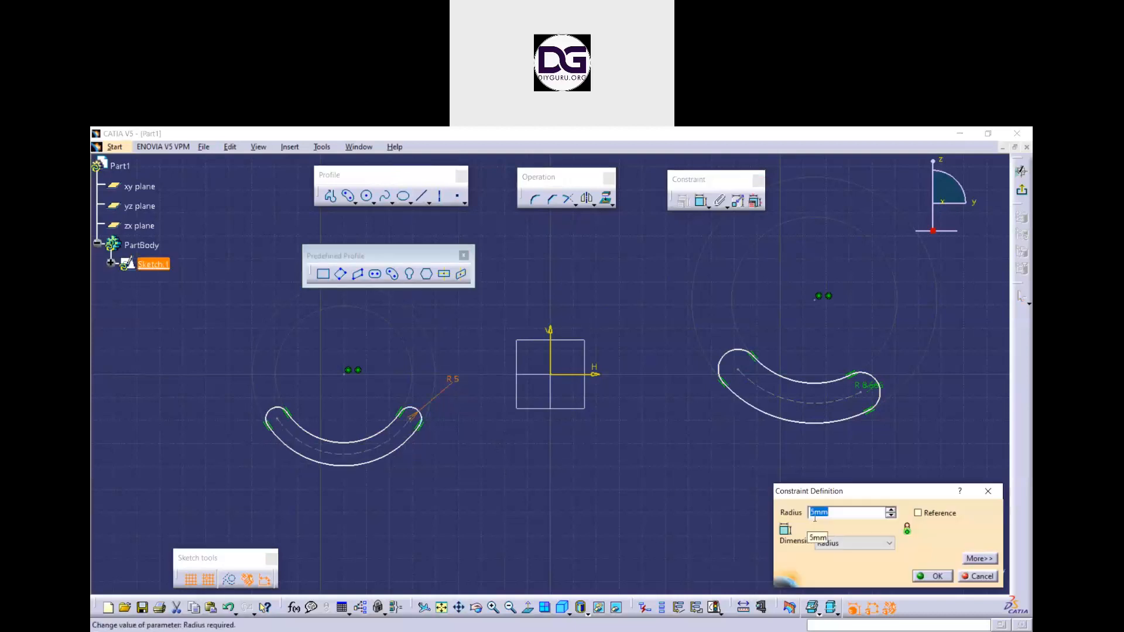
type("20")
key("Return")
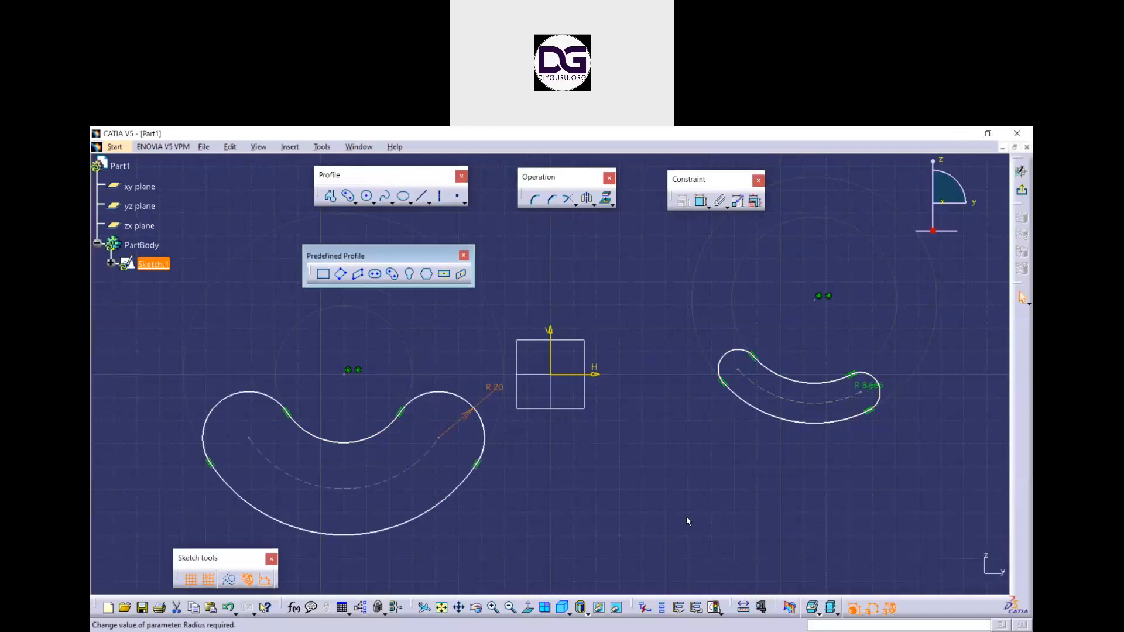
Redefine the second hole's radius constraint as a 20 mm diameter, and delete both cylindrical elongated holes
double_click(496, 388)
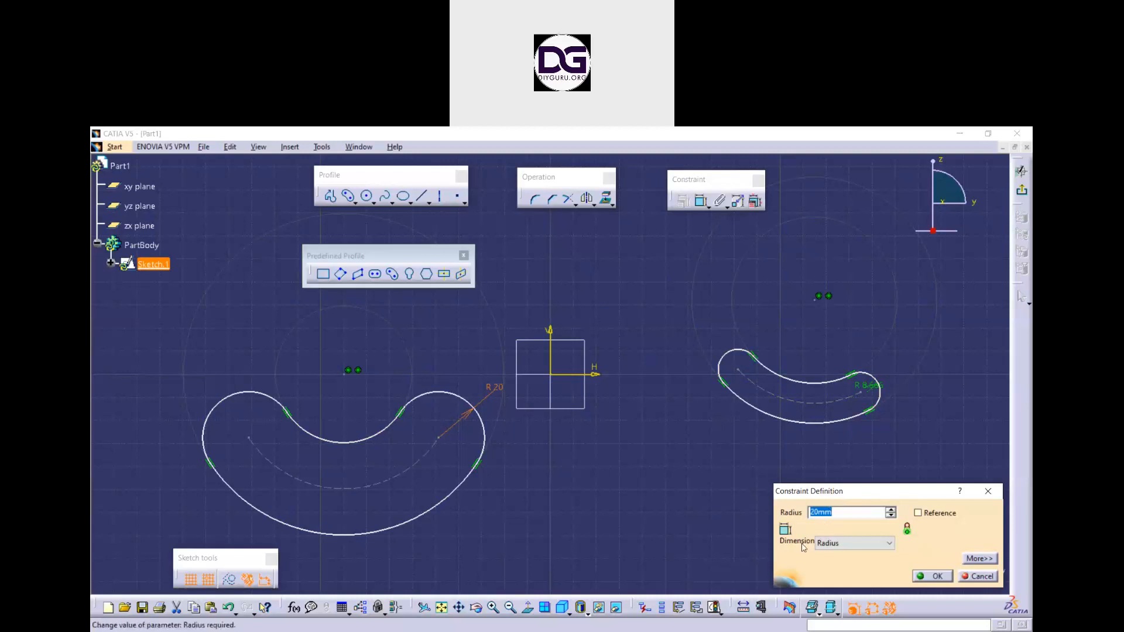
left_click(855, 544)
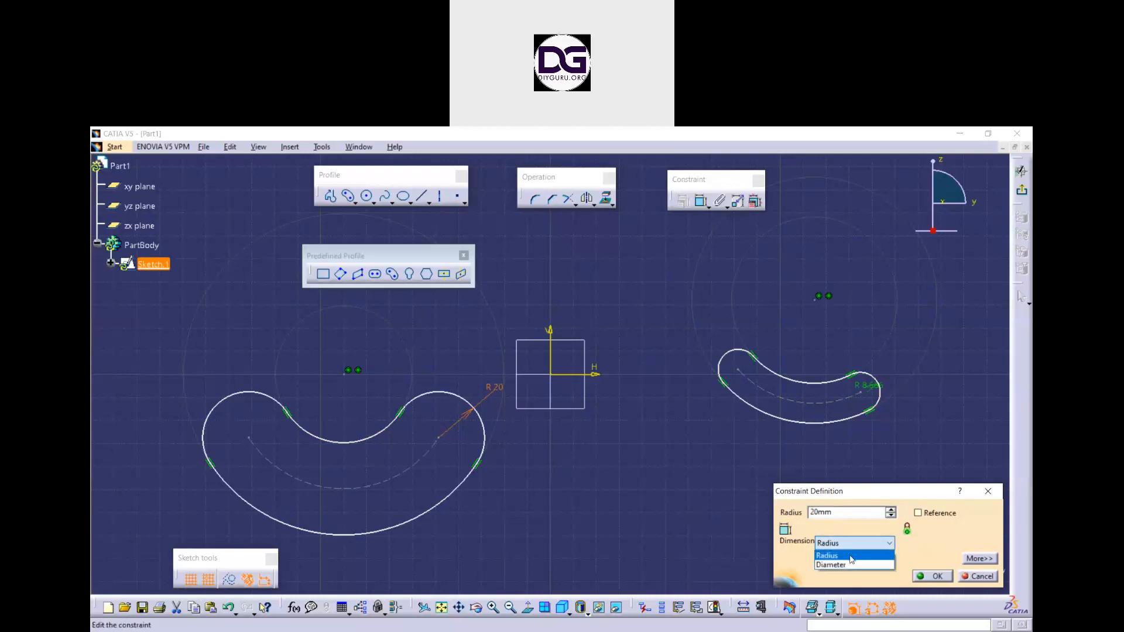
left_click(847, 565)
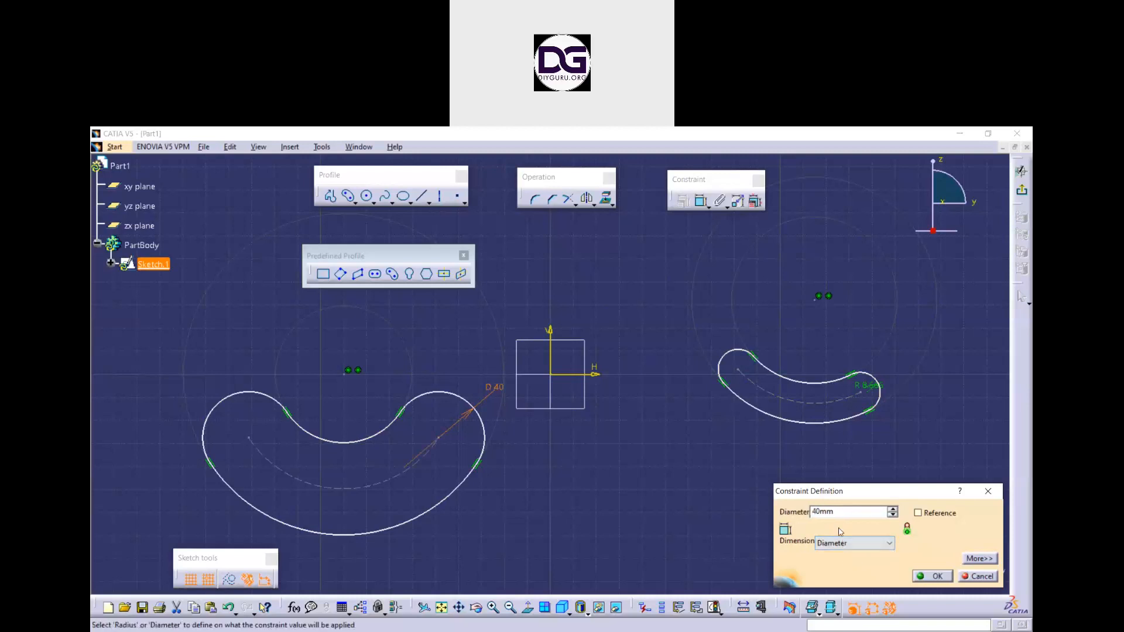
left_click_drag(840, 513, 792, 516)
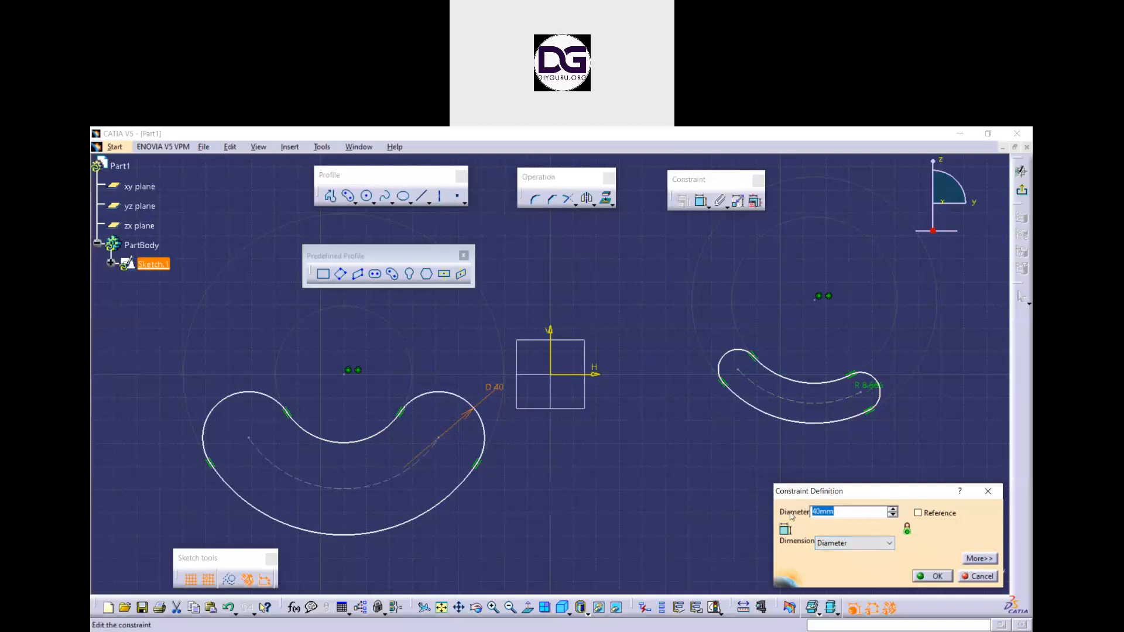
type("20")
left_click(925, 577)
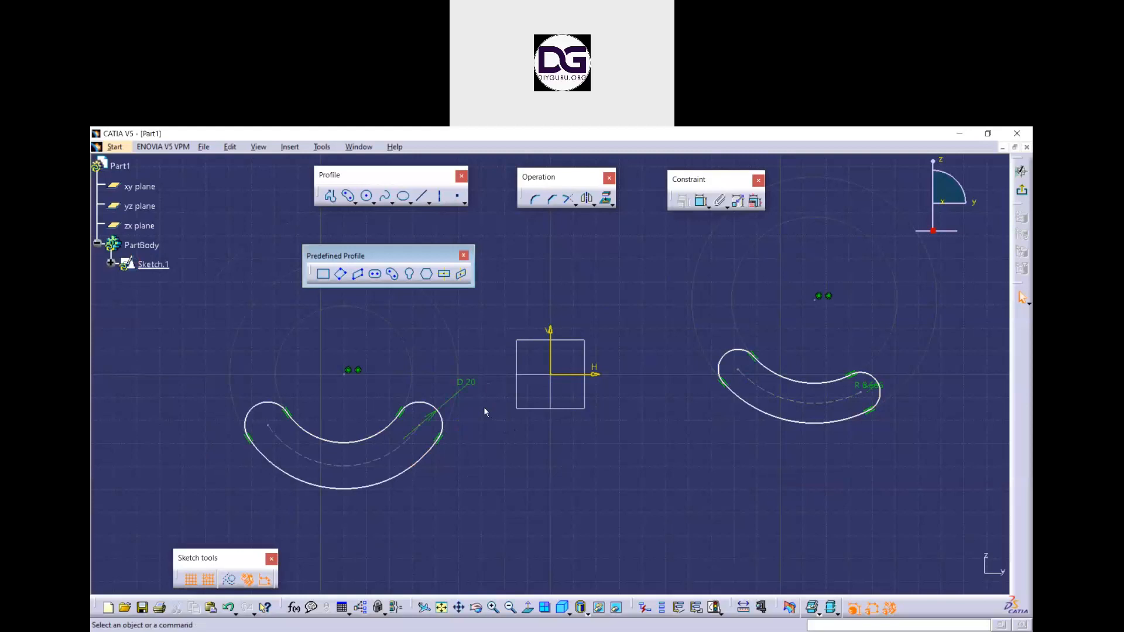
left_click_drag(556, 514, 180, 321)
key("Delete")
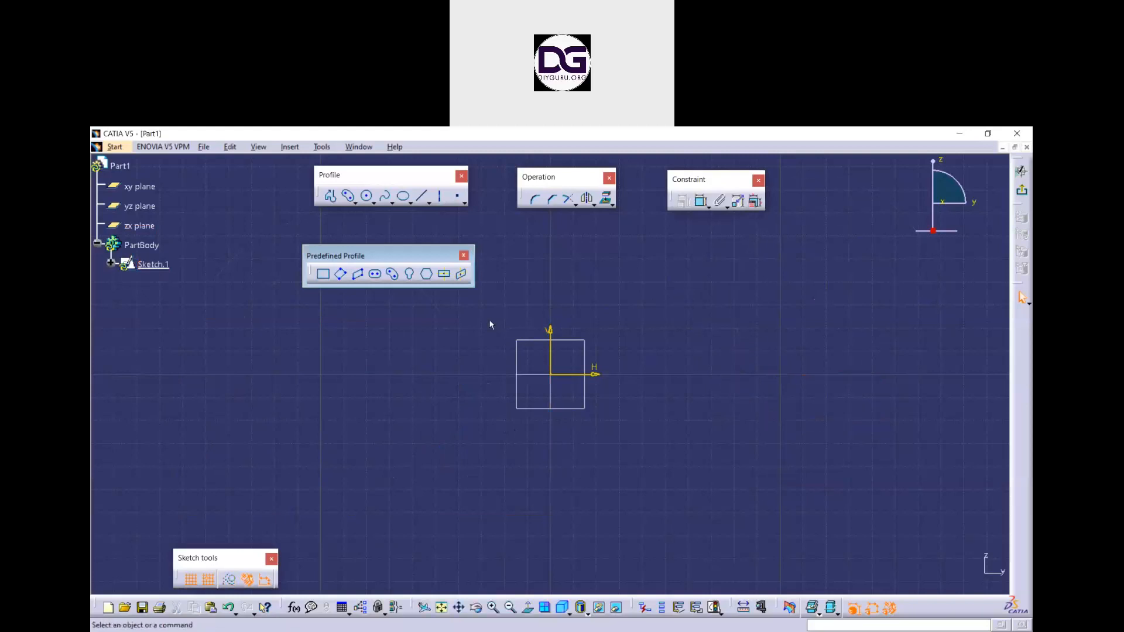
Draw a vertical keyhole profile with centres about 50 mm apart at H 80 mm, small radius 10 mm and large radius about 22.4 mm
left_click(411, 275)
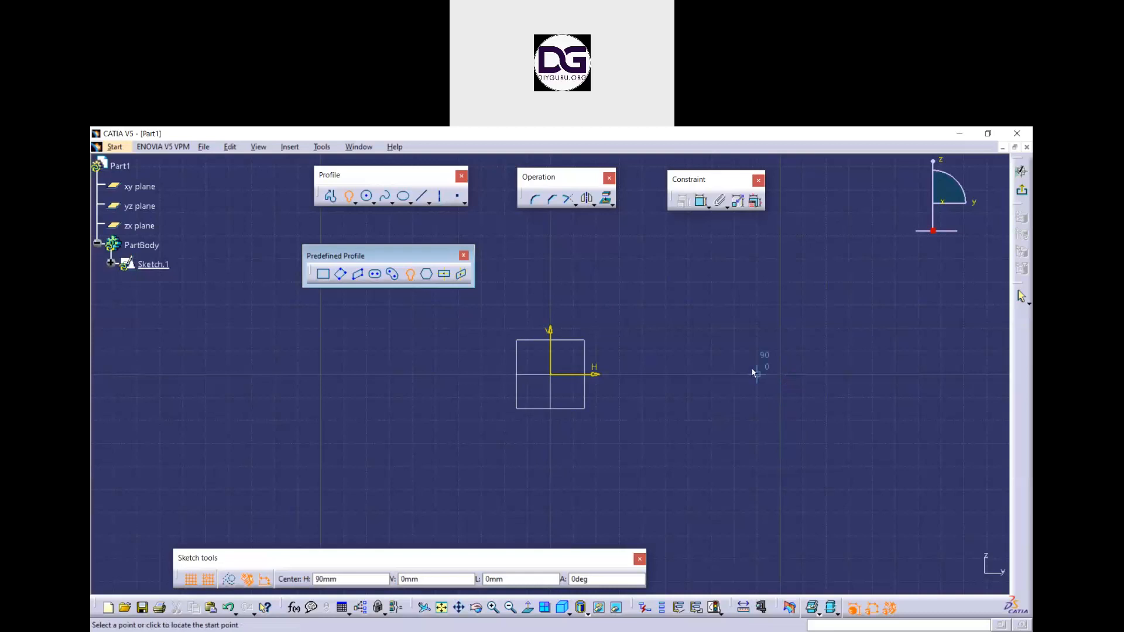
left_click(742, 350)
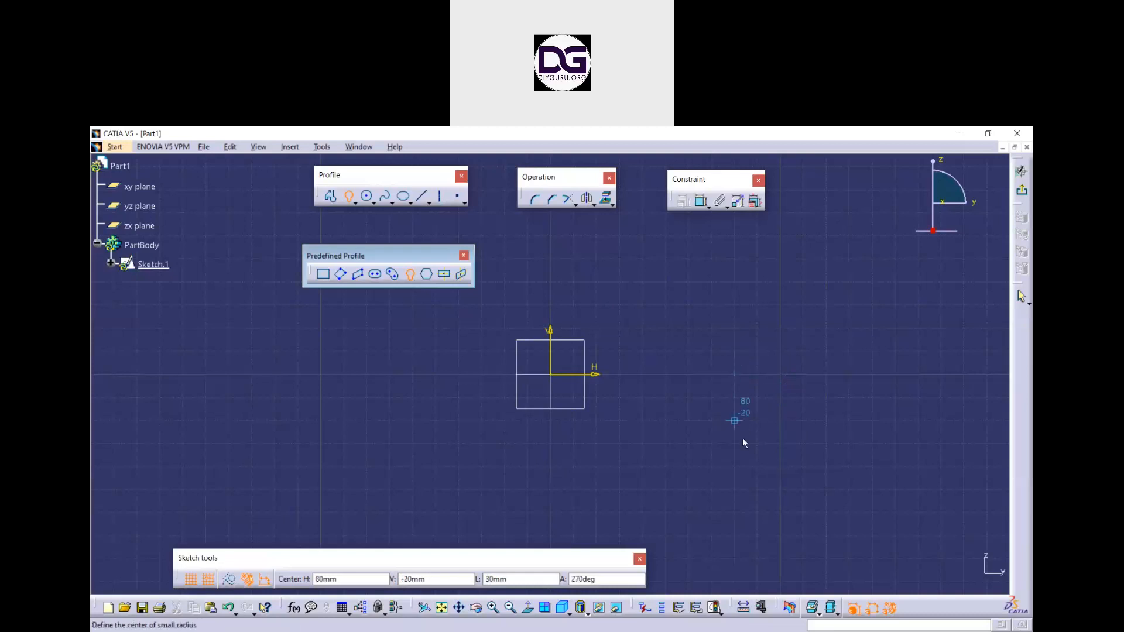
left_click(742, 470)
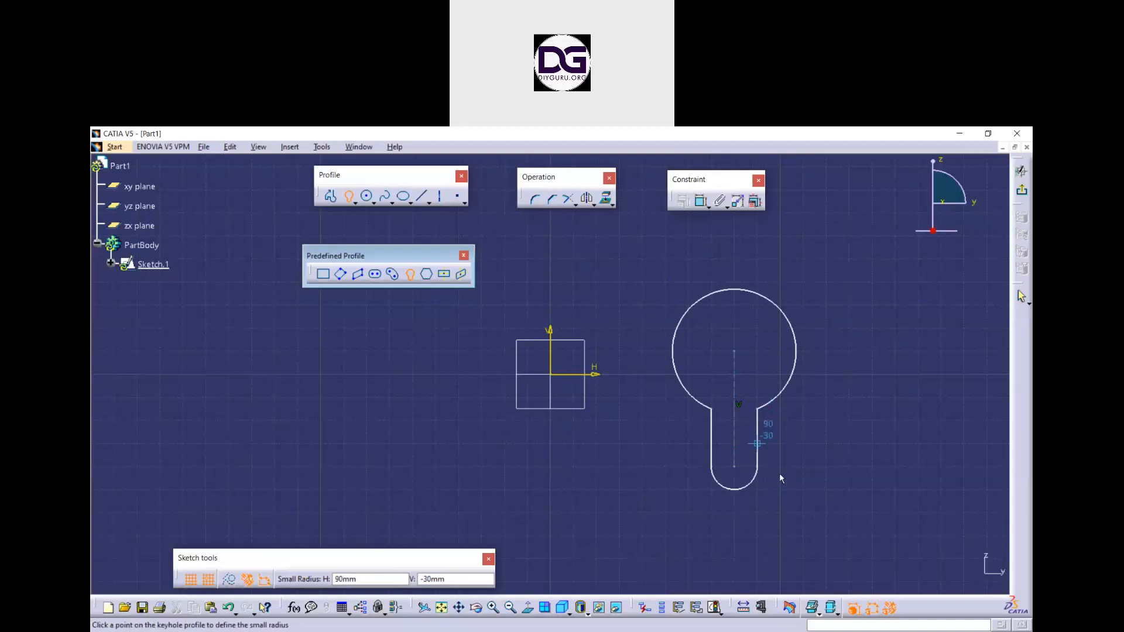
left_click(749, 443)
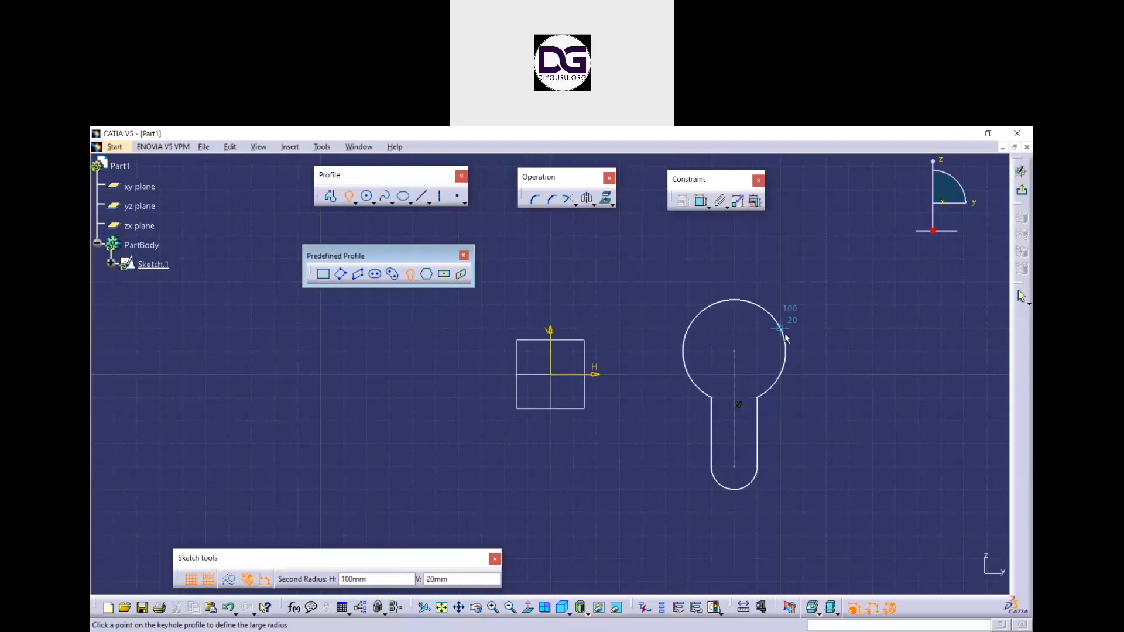
left_click(785, 331)
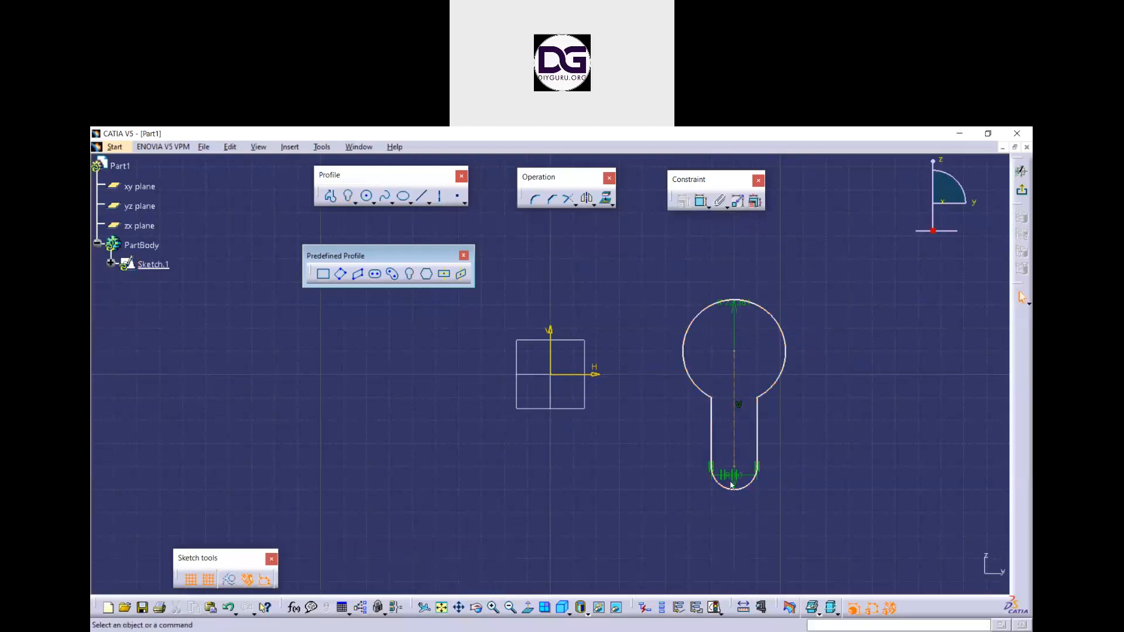
Shift the keyhole profile slightly farther from the origin and place its two radius dimensions outside the outline
left_click(749, 488)
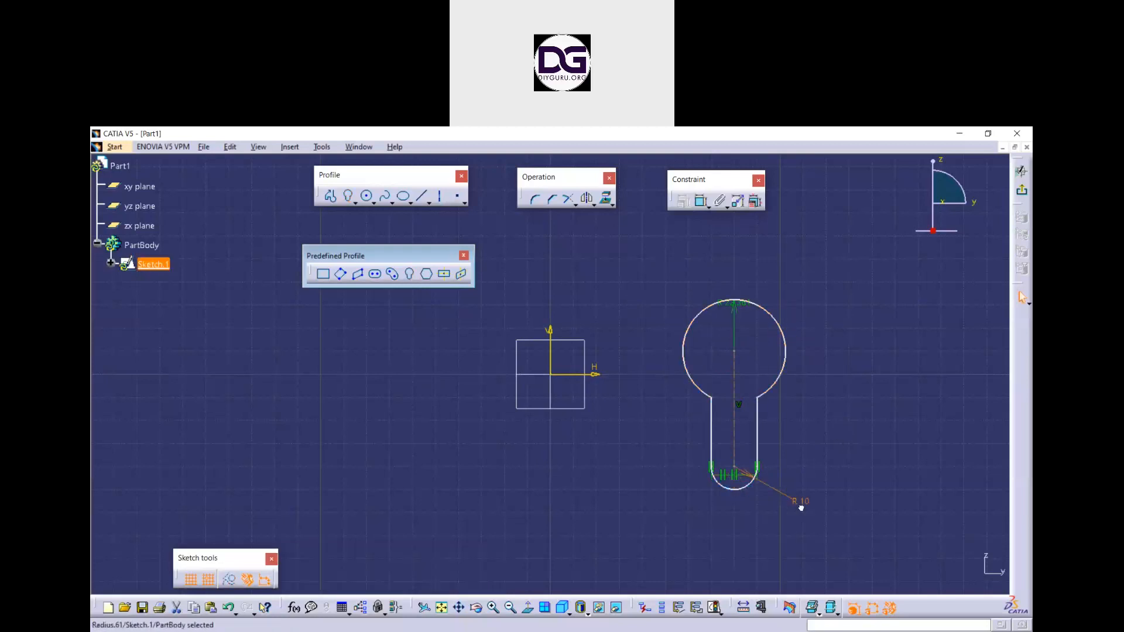
mouse_move(752, 310)
left_mouse_down()
mouse_move(792, 291)
mouse_move(774, 312)
left_mouse_up()
left_click(774, 312)
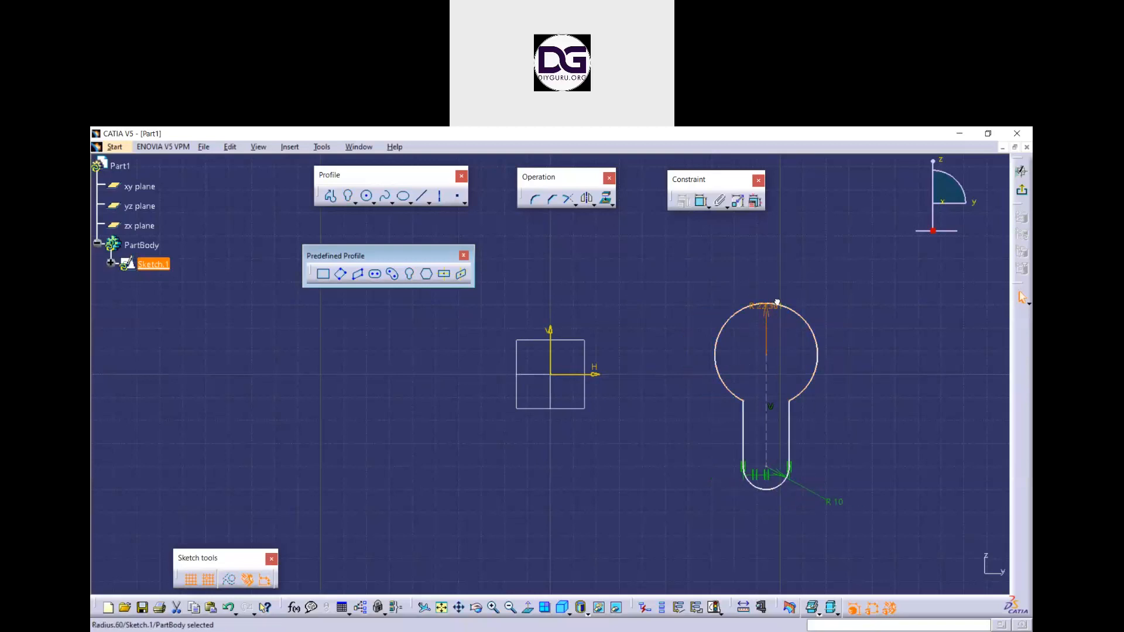
left_click(870, 358)
Set the radius constraint of the keyhole's small end to 20 mm
double_click(837, 502)
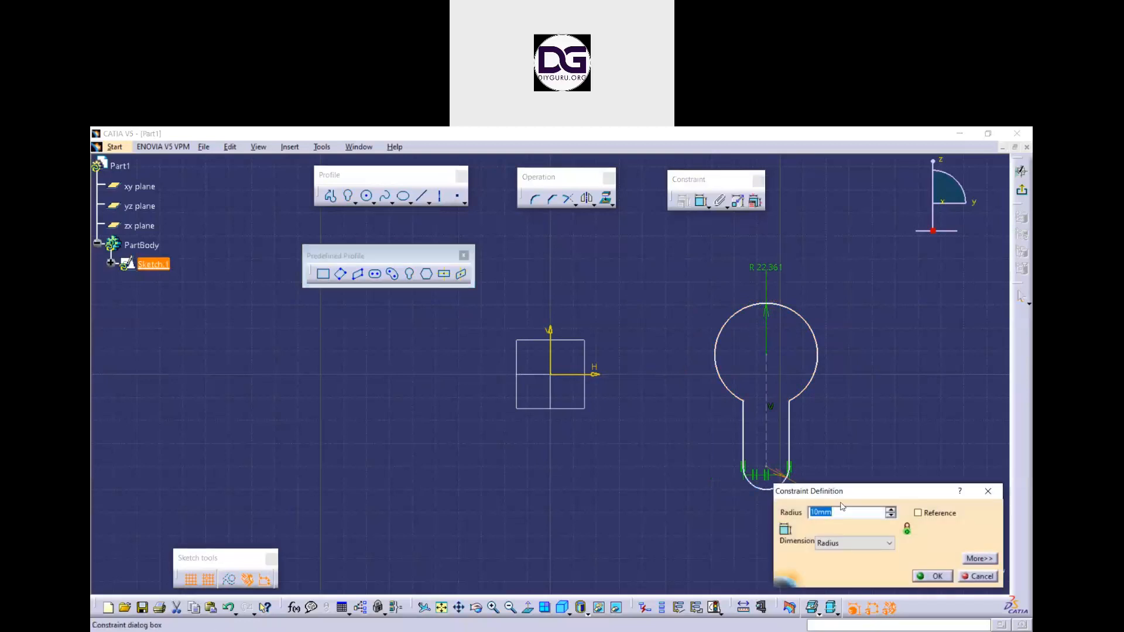
type("20")
key("Return")
Try setting the radius of the keyhole's large end to 10 mm, and undo the change
double_click(801, 293)
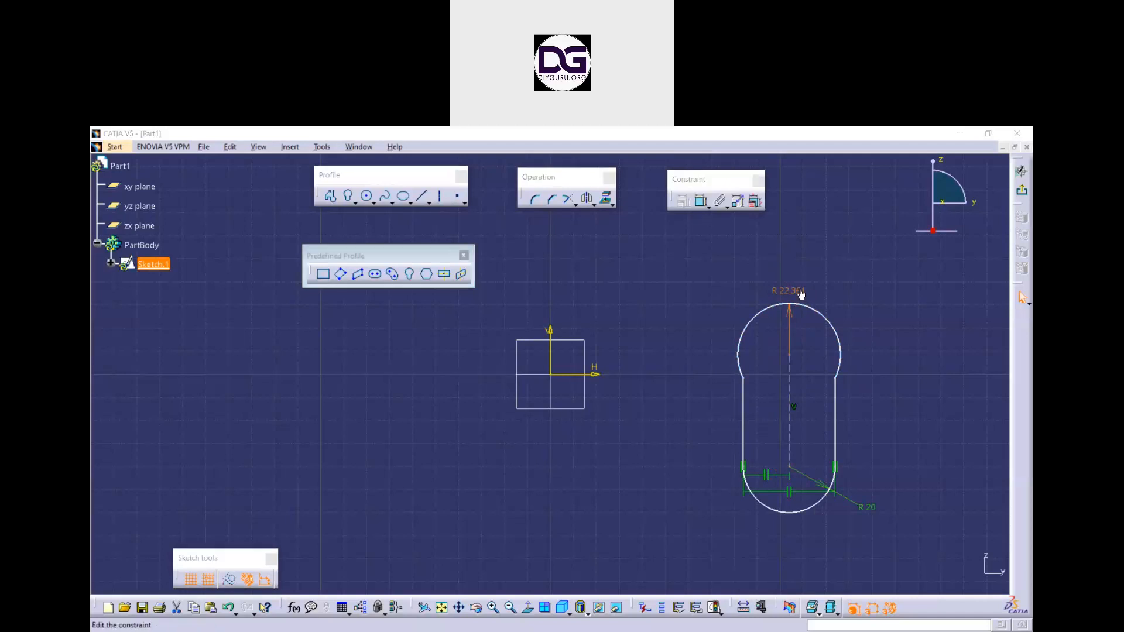
type("10")
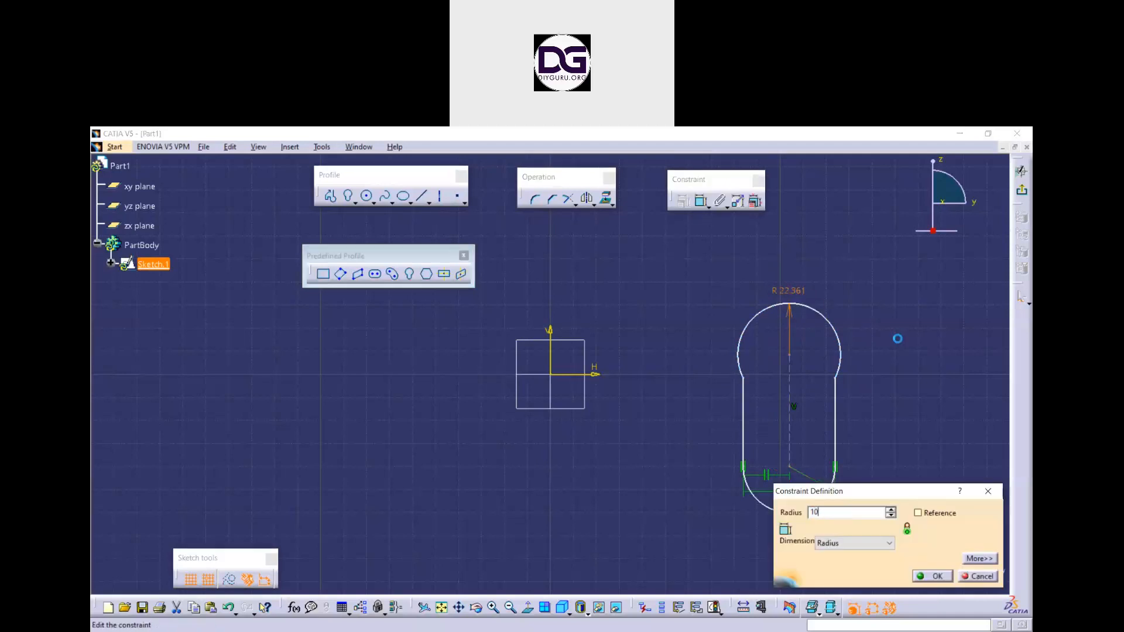
key("Return")
key("ctrl+z")
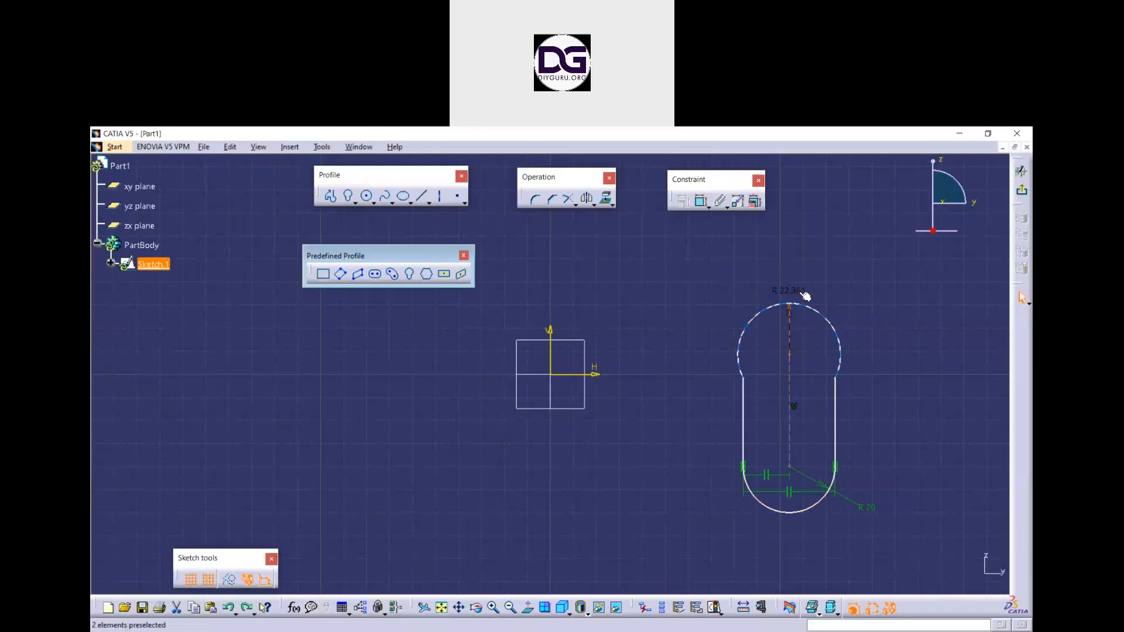
Set the radius constraint of the keyhole's large end to 25 mm
double_click(801, 295)
type("25")
key("Return")
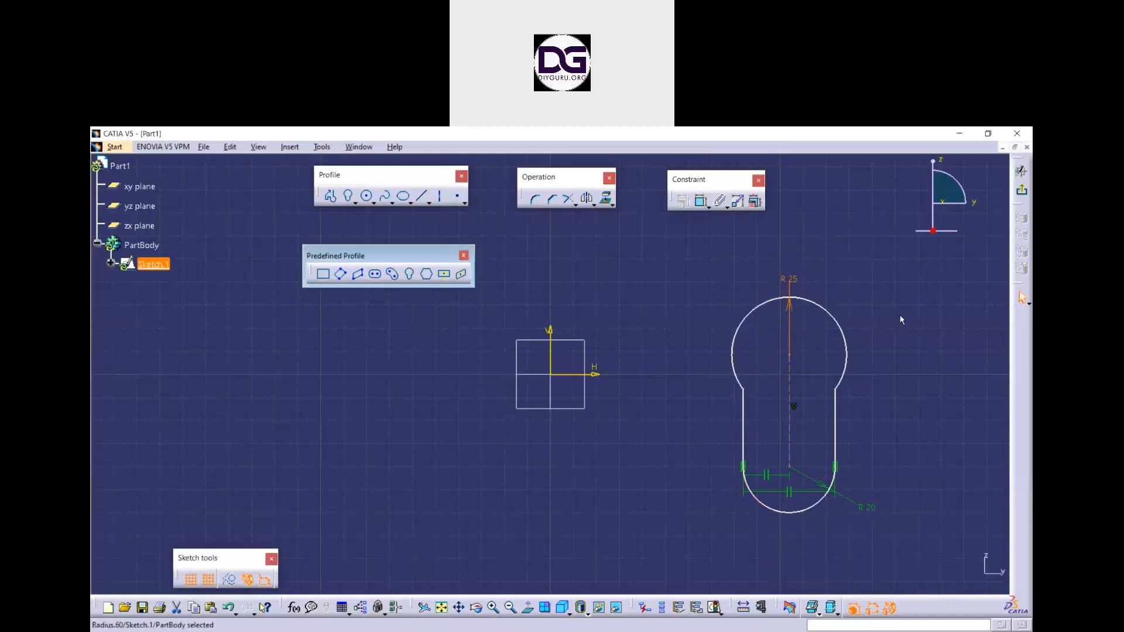
mouse_move(936, 472)
middle_mouse_down()
mouse_move(868, 449)
mouse_move(872, 410)
mouse_move(772, 414)
middle_mouse_up()
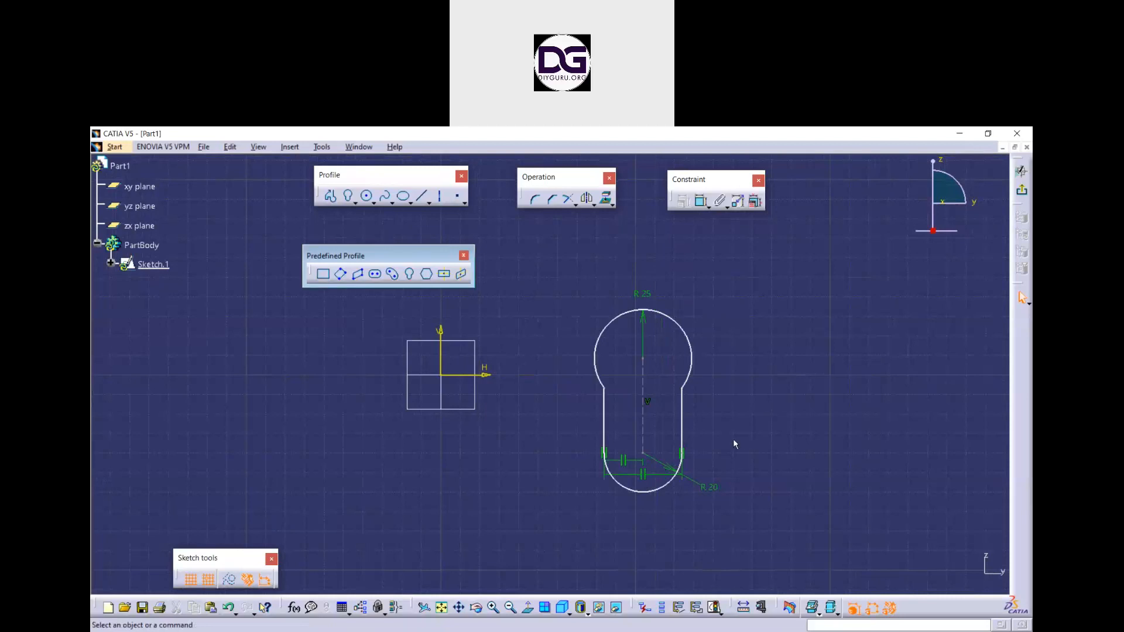
Delete the whole keyhole profile together with its constraints
left_click(639, 140)
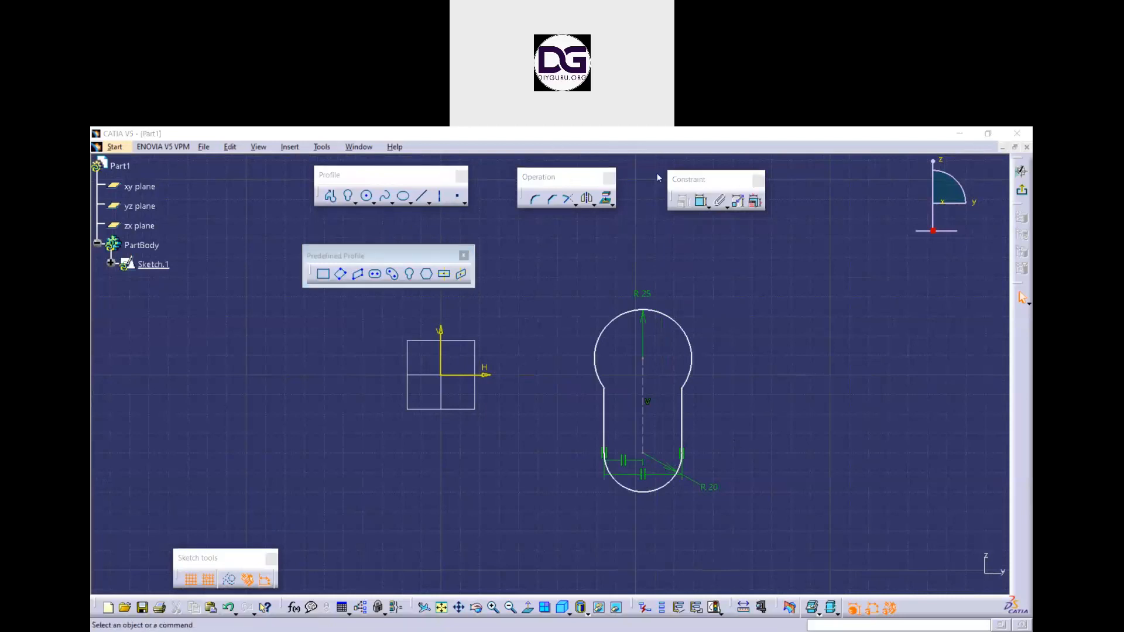
left_click(761, 332)
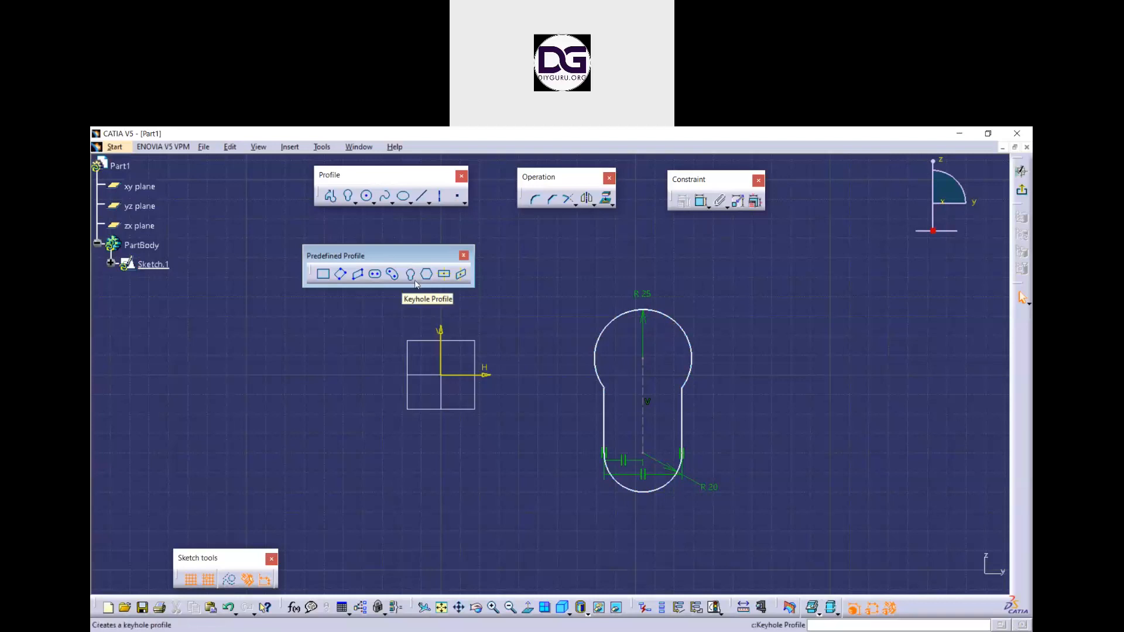
mouse_move(766, 536)
left_mouse_down()
mouse_move(592, 314)
mouse_move(588, 273)
left_mouse_up()
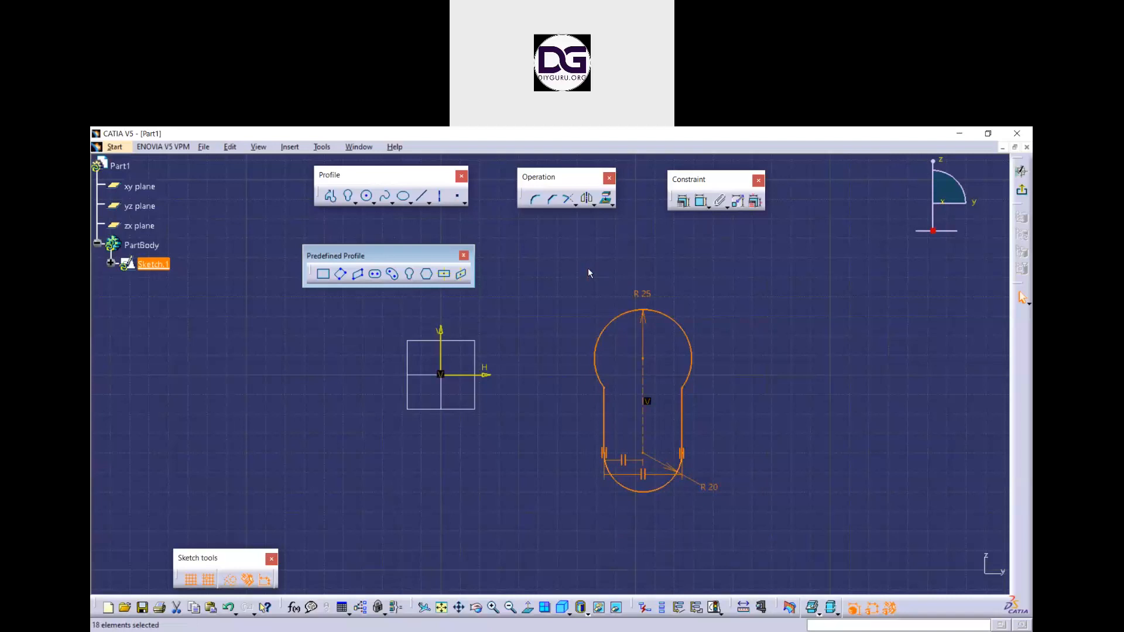
key("Delete")
middle_click_drag(562, 333, 664, 375)
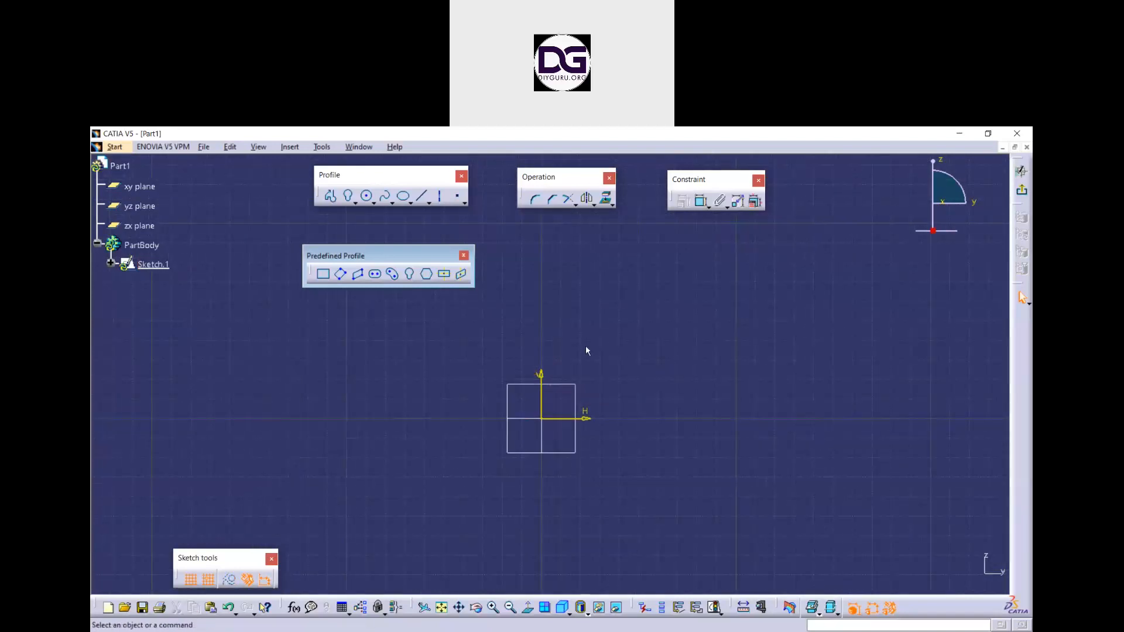
Draw a hexagon centred on the horizontal axis at H 80 mm, with a dimension of about 80 mm and an angle of 90 degrees
left_click(429, 281)
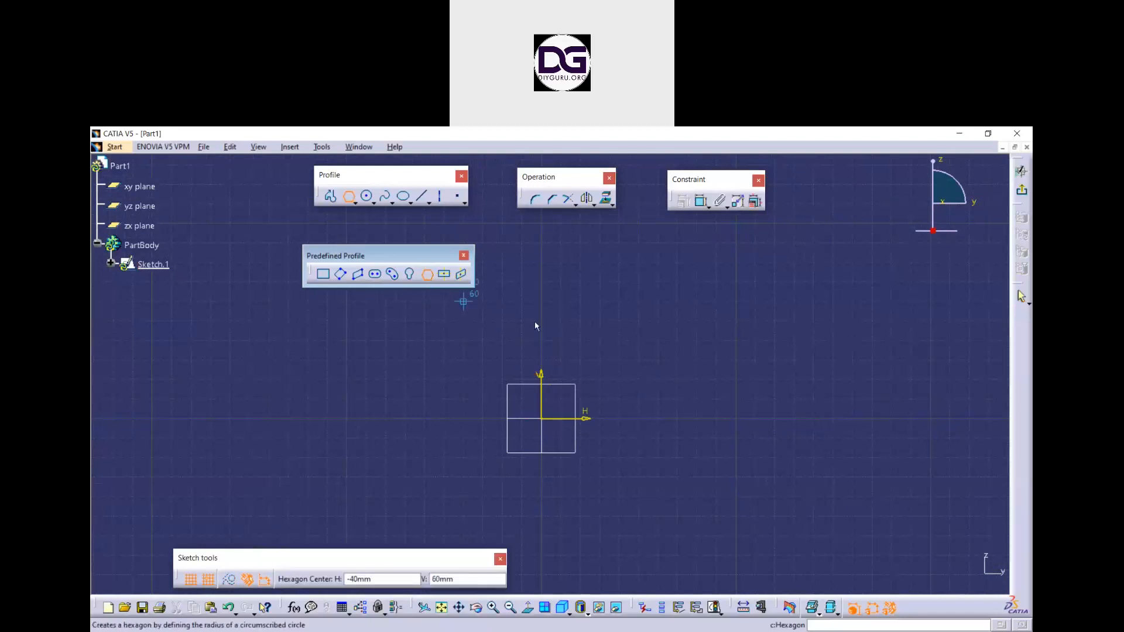
left_click(696, 417)
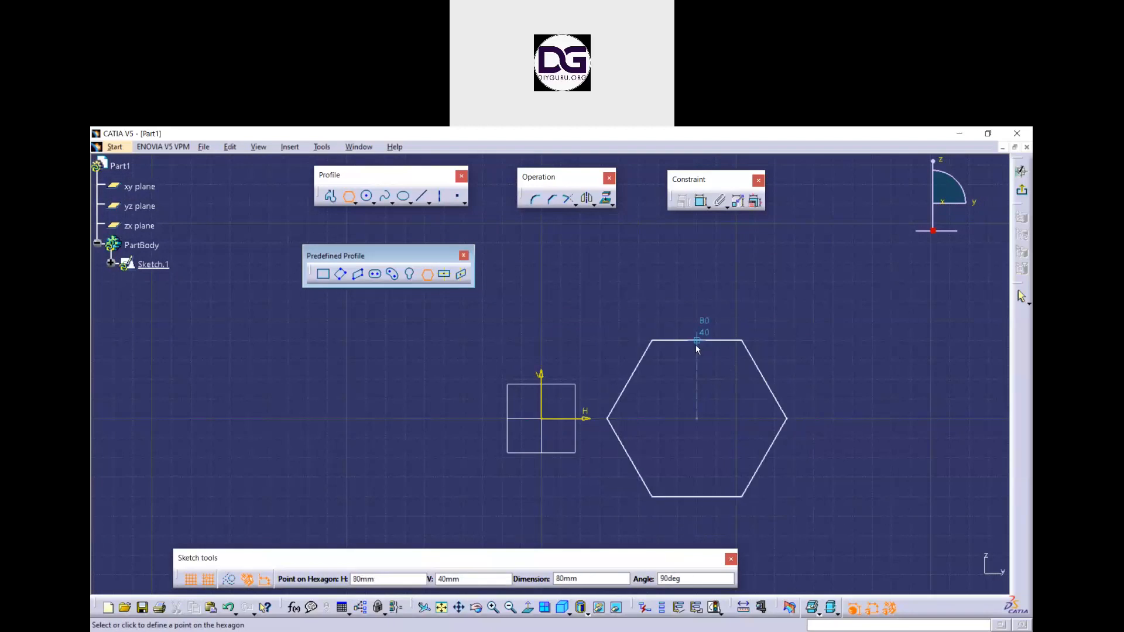
left_click(696, 345)
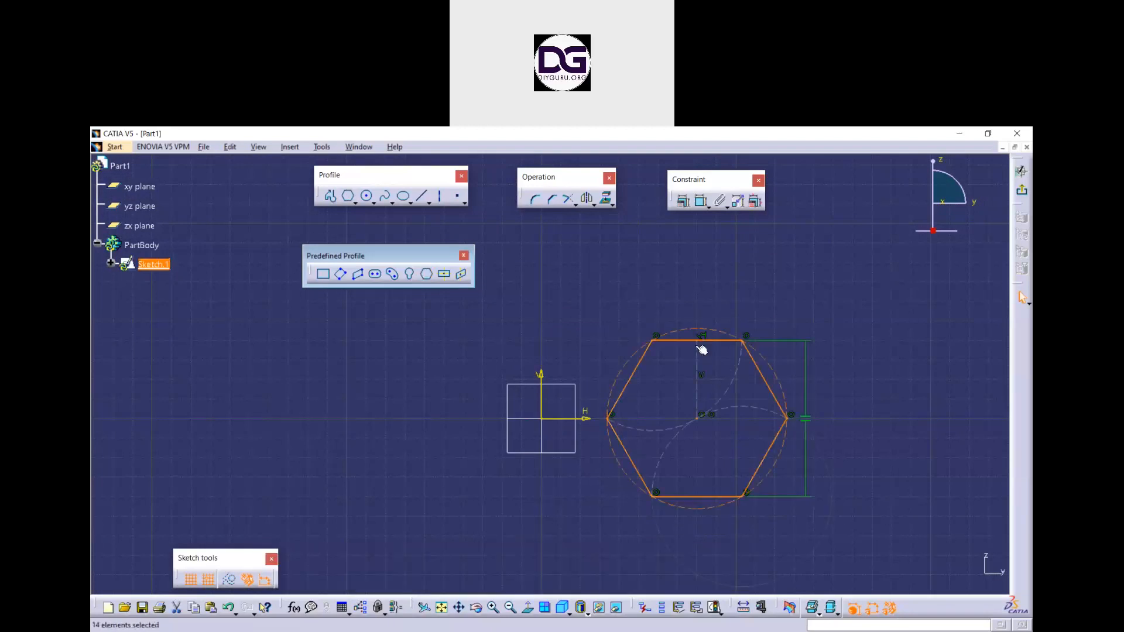
left_click(572, 486)
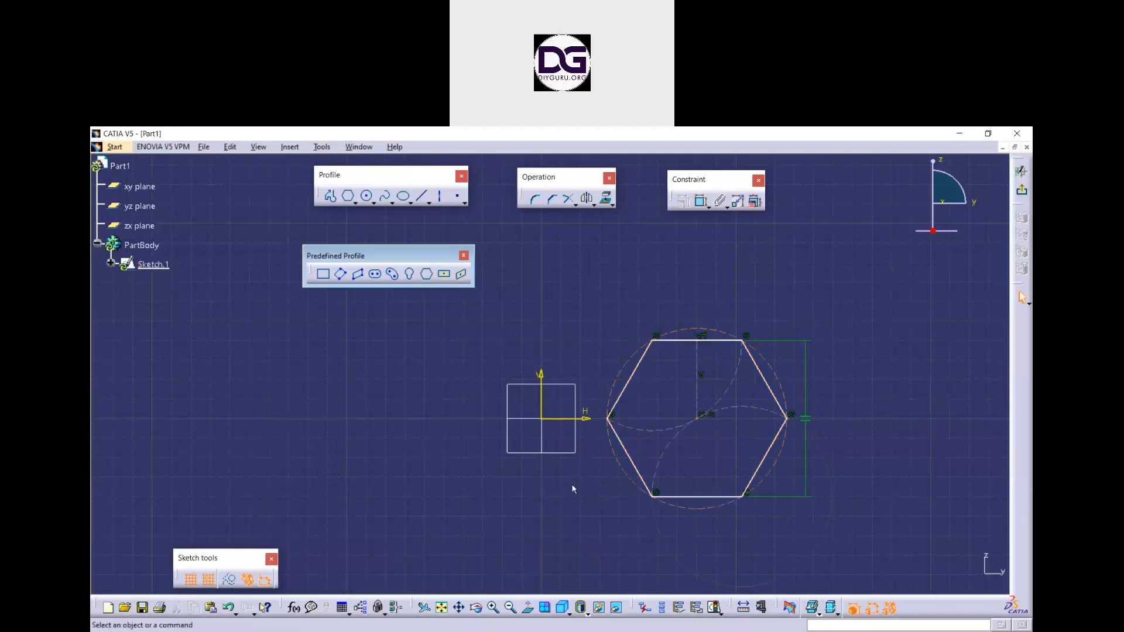
Draw a small hexagon of about 20 mm centred at H -100 mm on the horizontal axis and a larger rotated one beyond the first hexagon
left_click(426, 274)
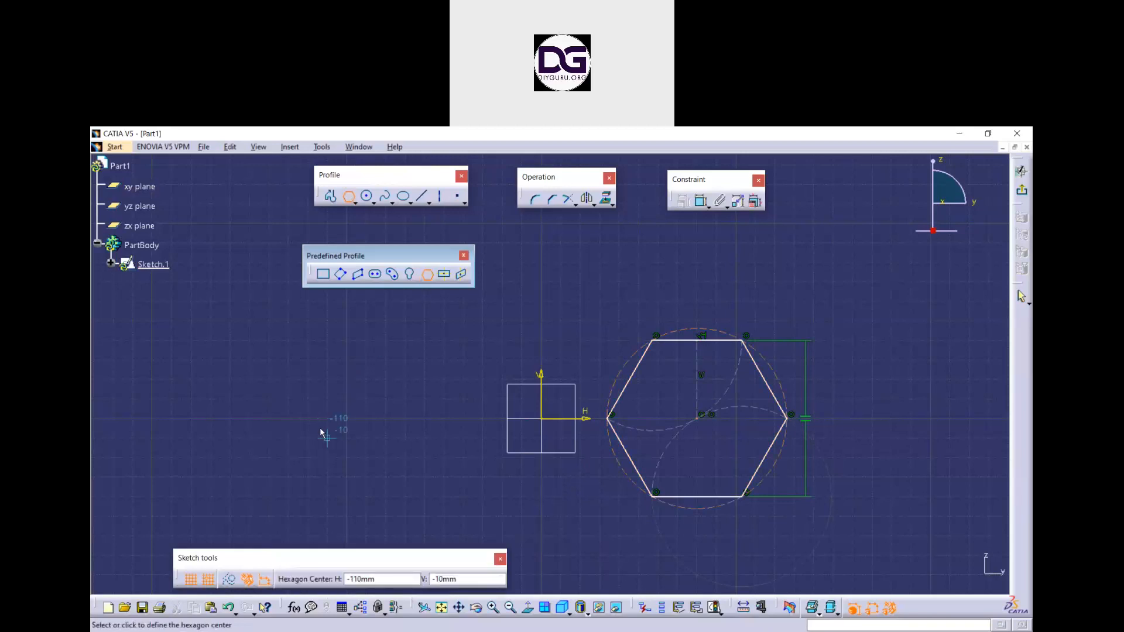
left_click(349, 418)
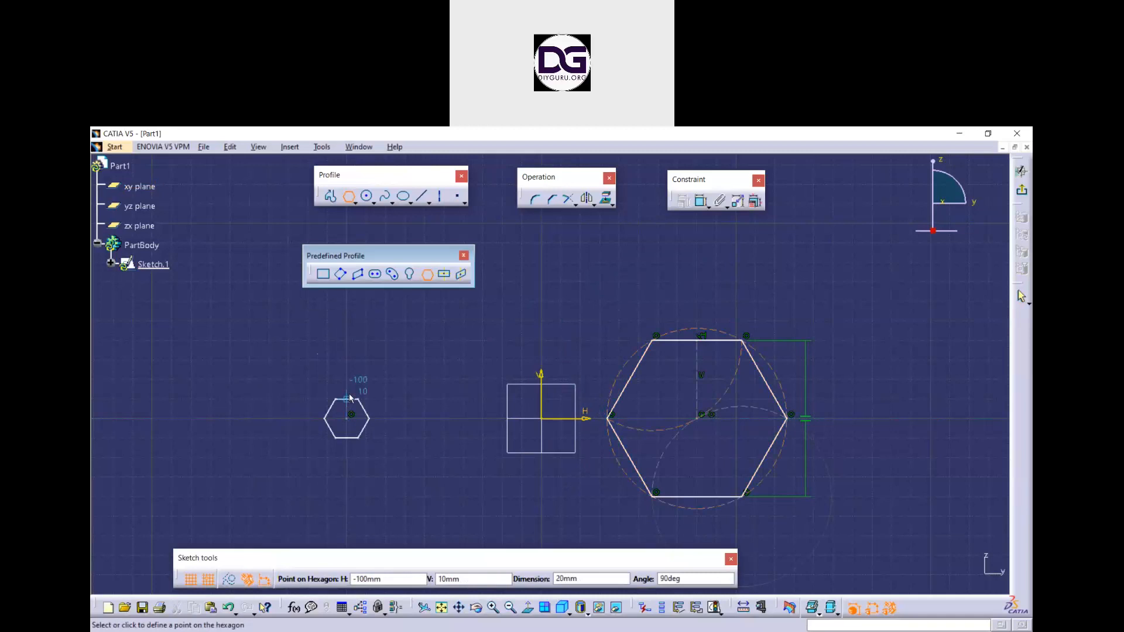
left_click(349, 396)
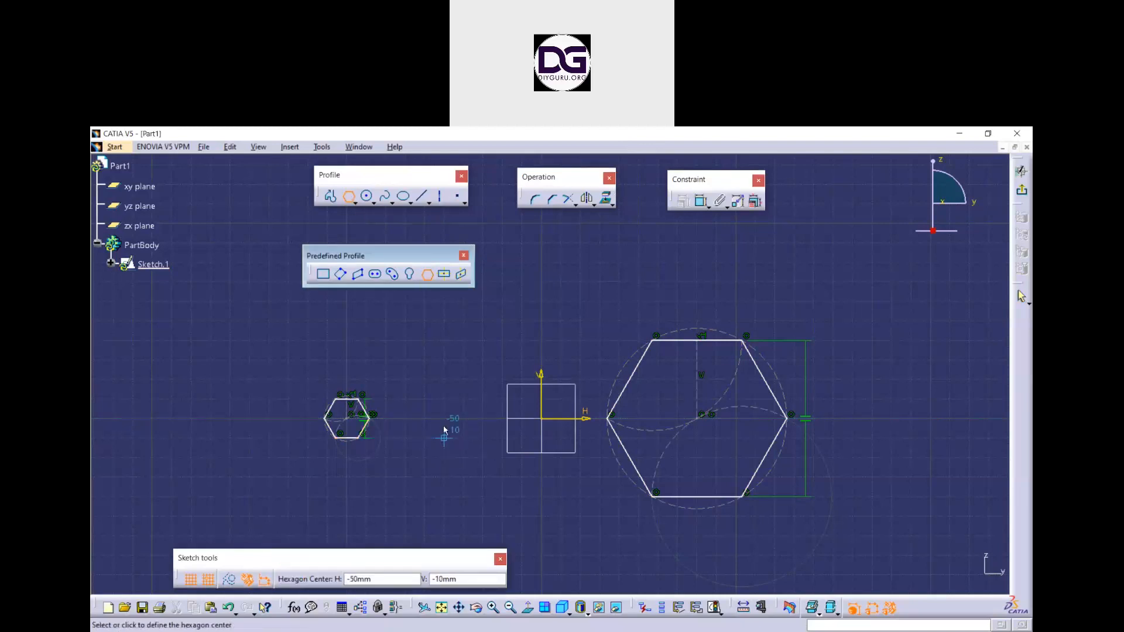
left_click(928, 456)
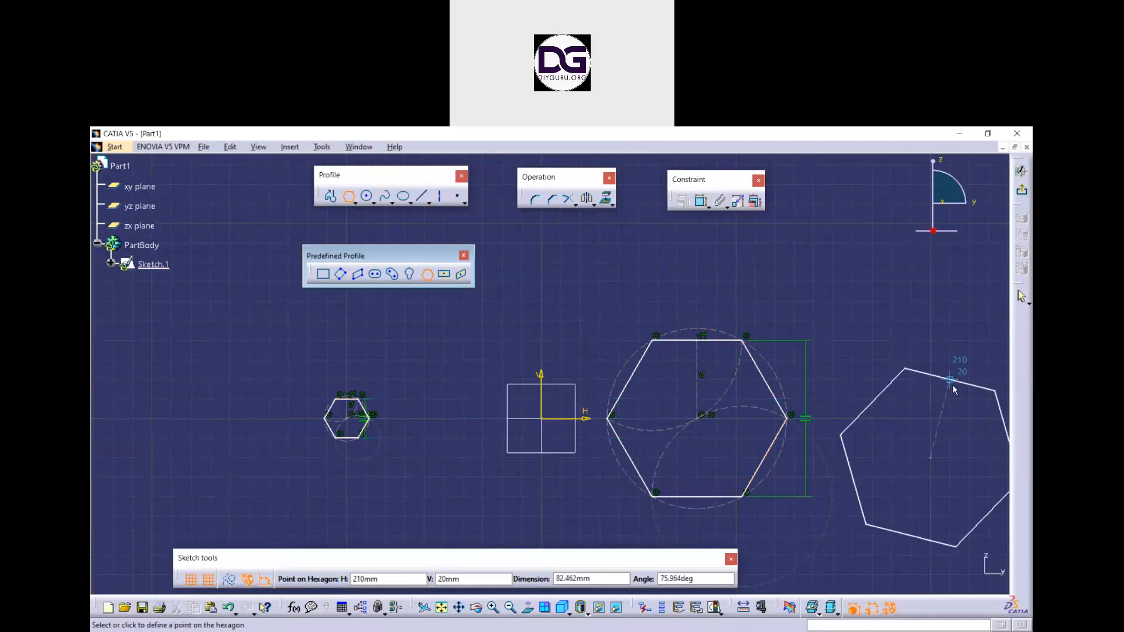
left_click(967, 397)
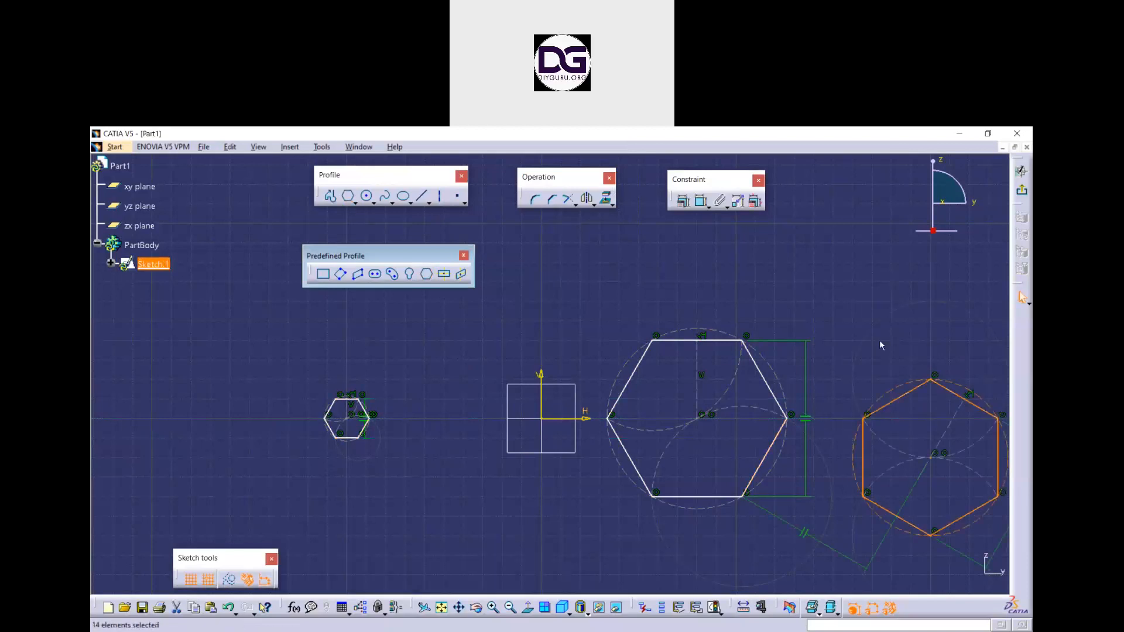
Delete all three hexagons and the leftover construction circle
middle_click_drag(816, 400, 823, 412)
mouse_move(941, 555)
left_mouse_down()
mouse_move(414, 390)
mouse_move(343, 346)
left_mouse_up()
key("Delete")
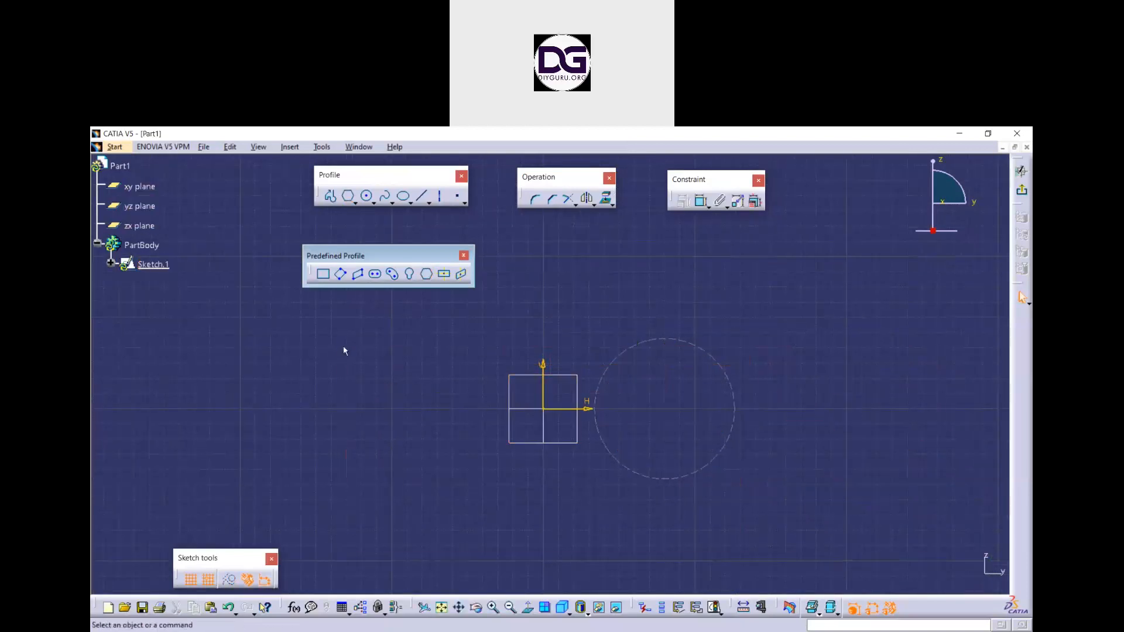
left_click(647, 340)
key("Delete")
middle_click_drag(586, 414, 585, 404)
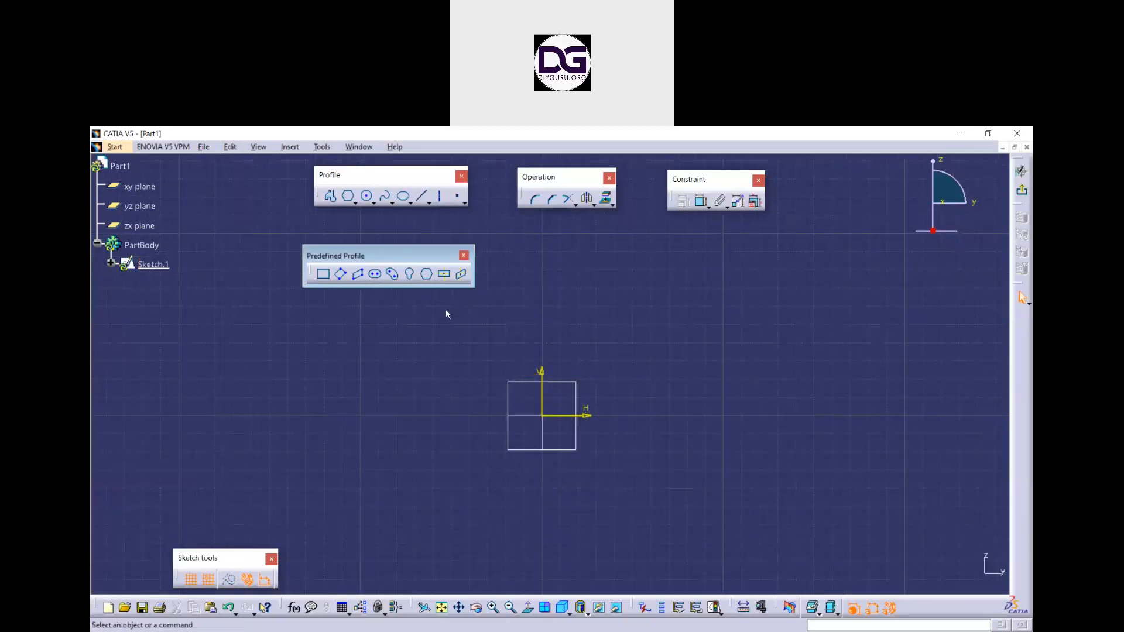
Draw a wide centered rectangle on the sketch origin and test its symmetry by moving one of its edges
left_click(443, 280)
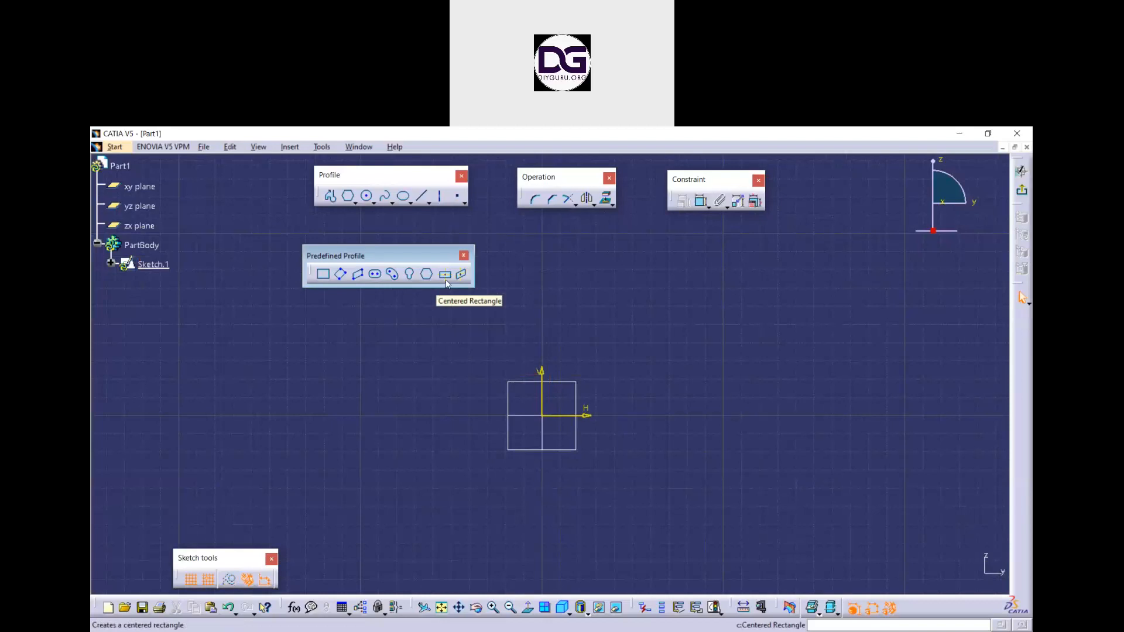
left_click(445, 274)
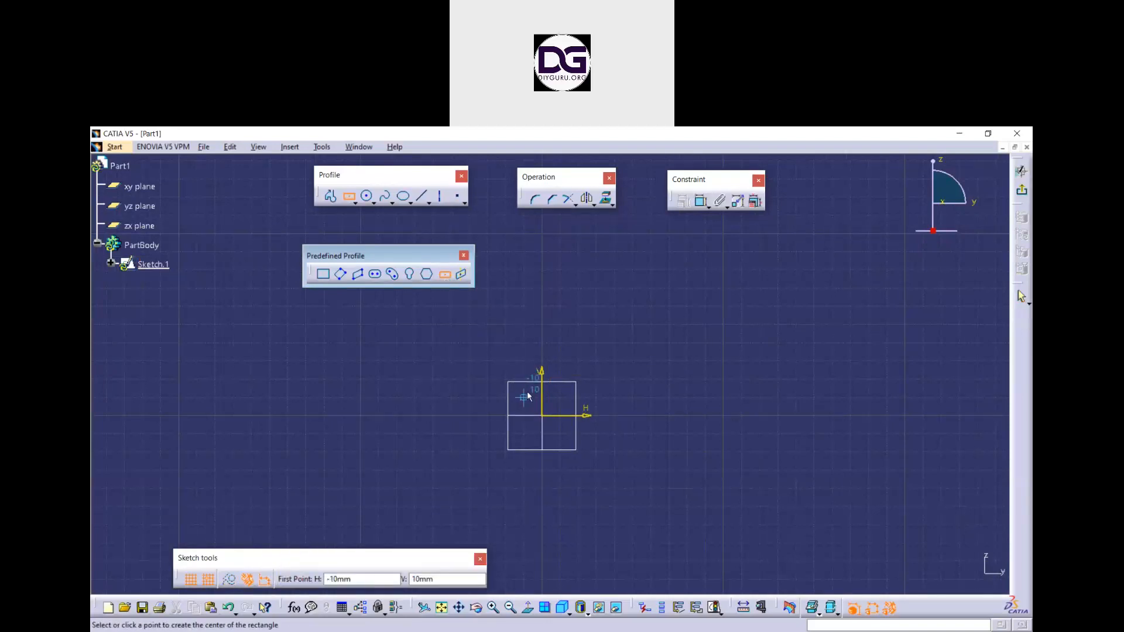
left_click(549, 416)
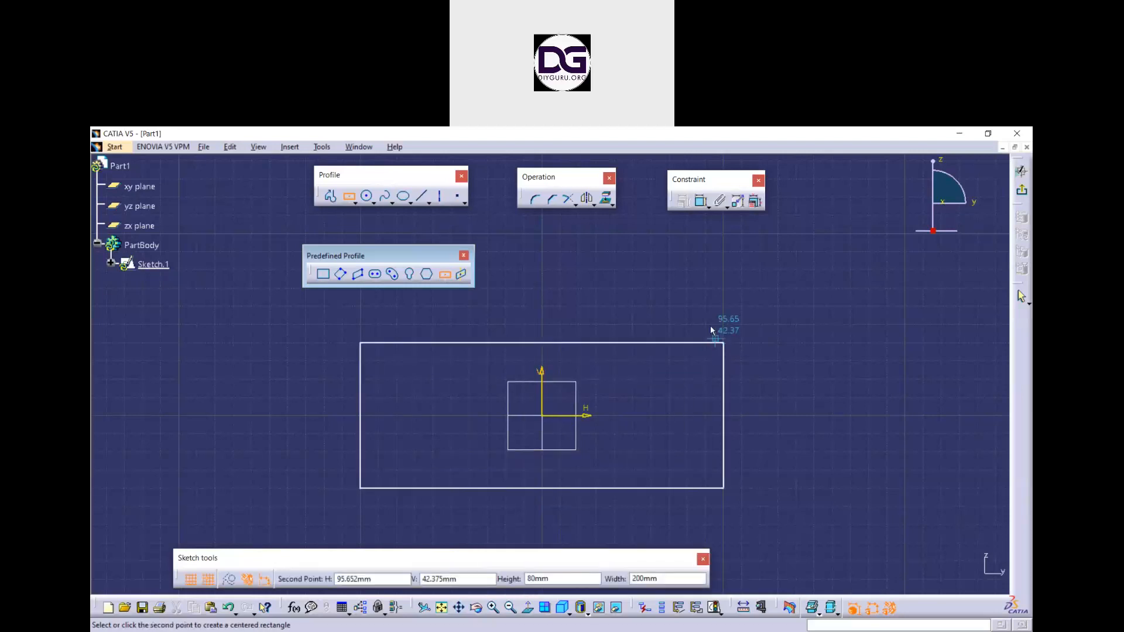
left_click(743, 317)
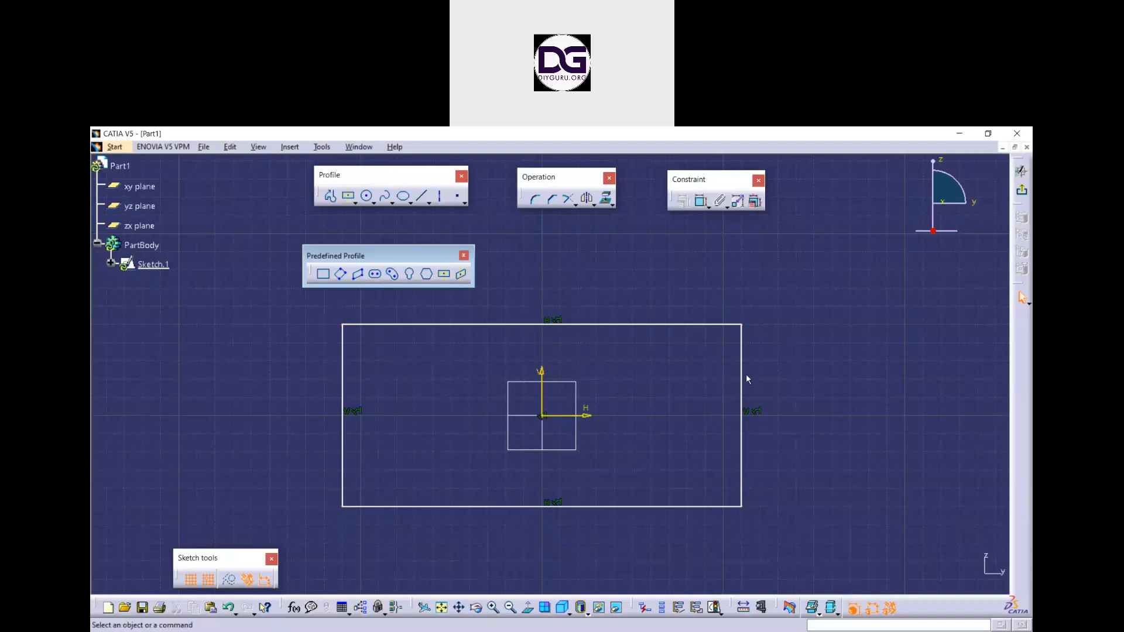
left_click_drag(741, 376, 687, 380)
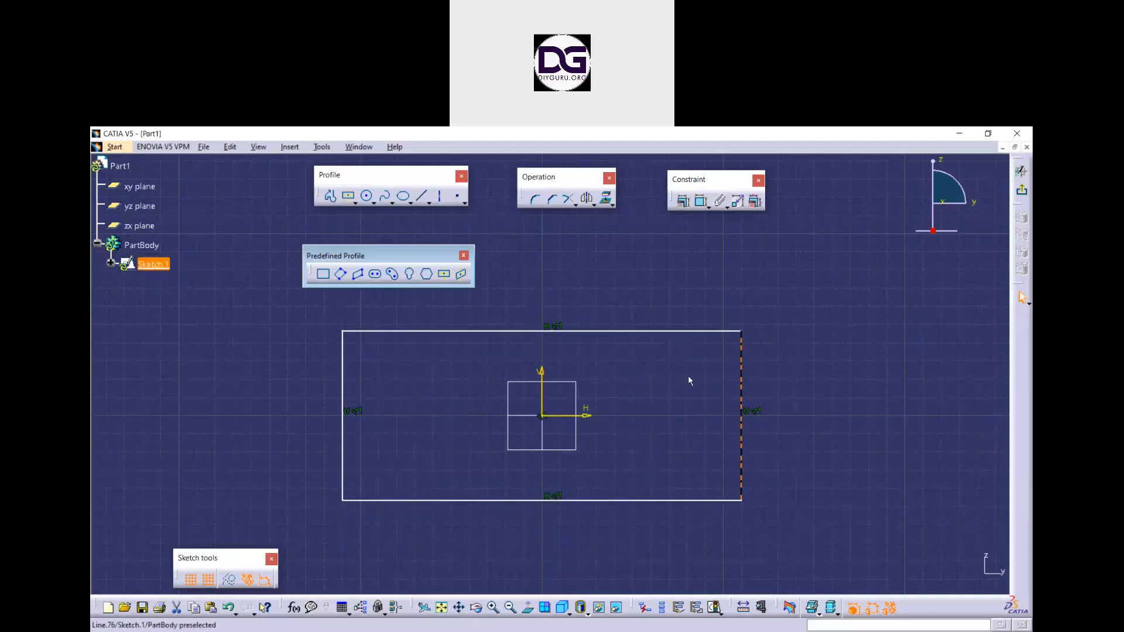
left_click(665, 344)
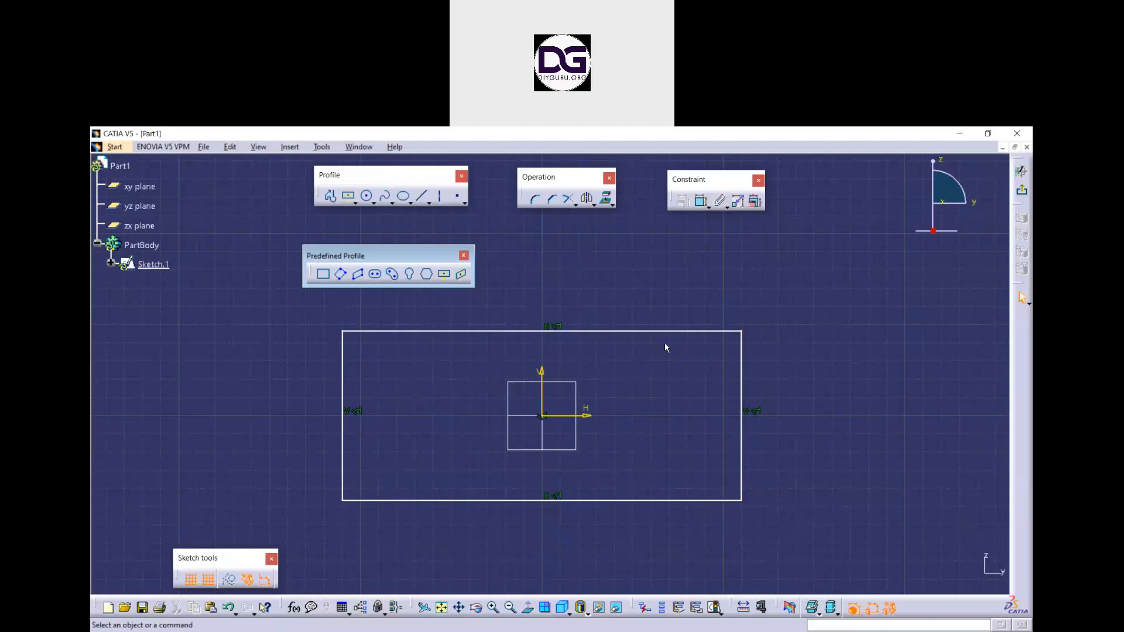
Draw a smaller centered rectangle below and left of the origin, overlapping the large rectangle's left edge
left_click(446, 275)
left_click(396, 452)
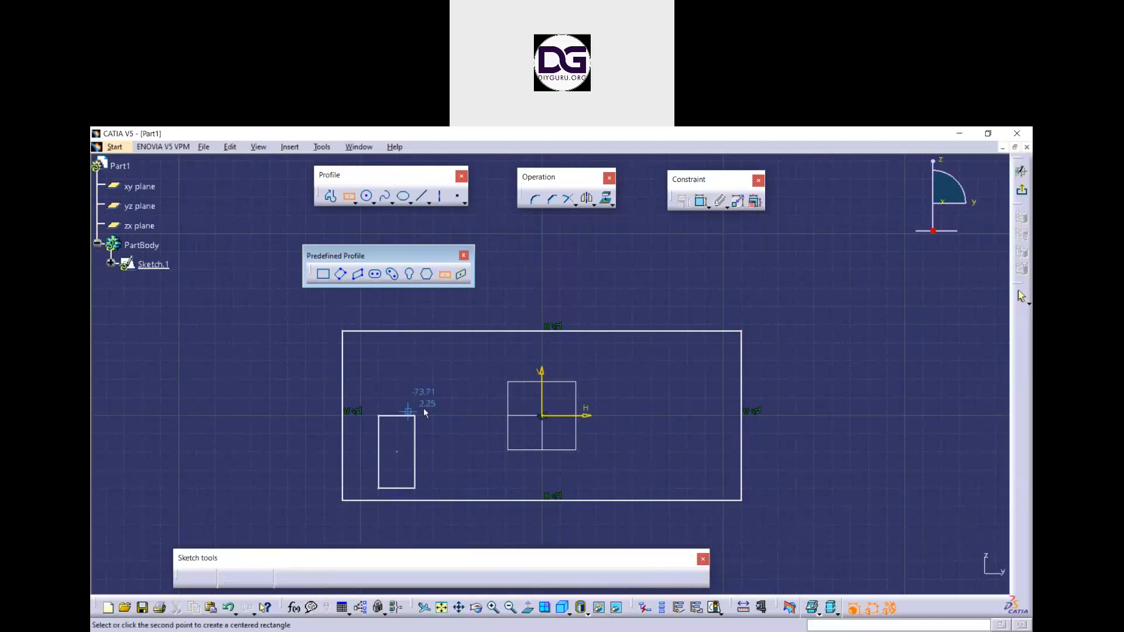
left_click(470, 416)
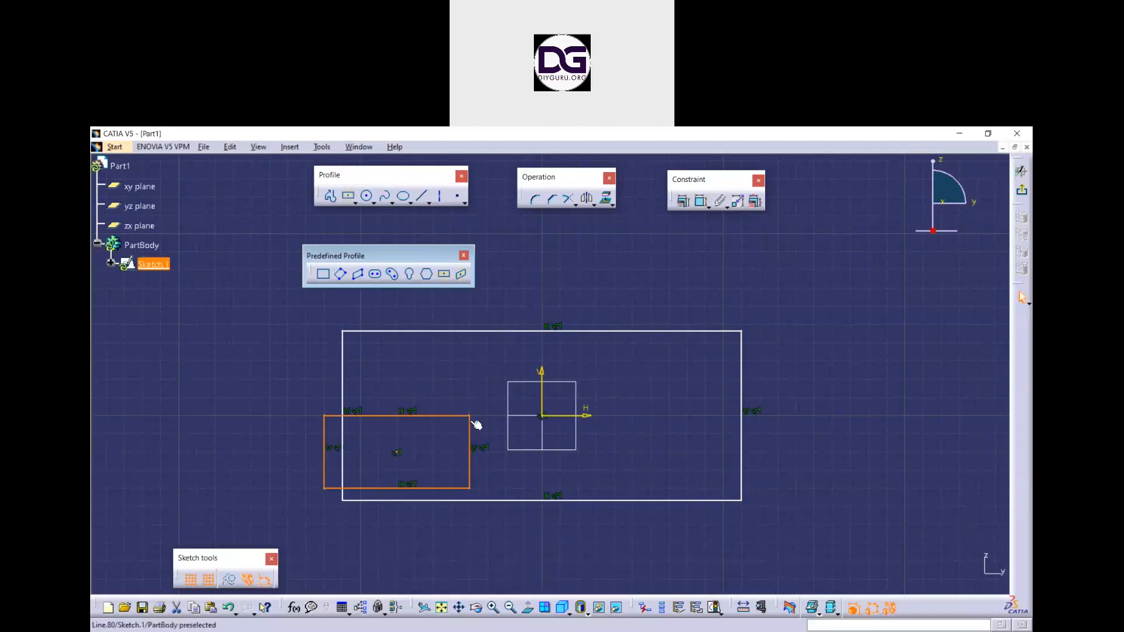
Draw another centered rectangle right of the origin, and delete all the centered rectangles
left_click(445, 273)
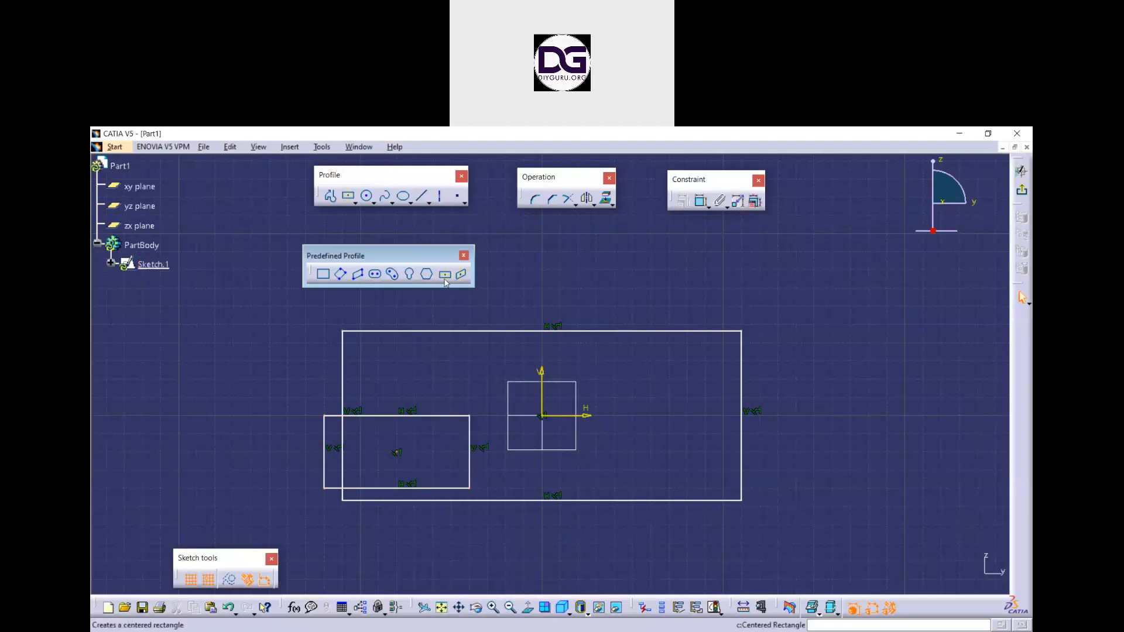
left_click(723, 470)
left_click(632, 416)
left_click(904, 504)
left_click_drag(906, 548, 309, 326)
key("Delete")
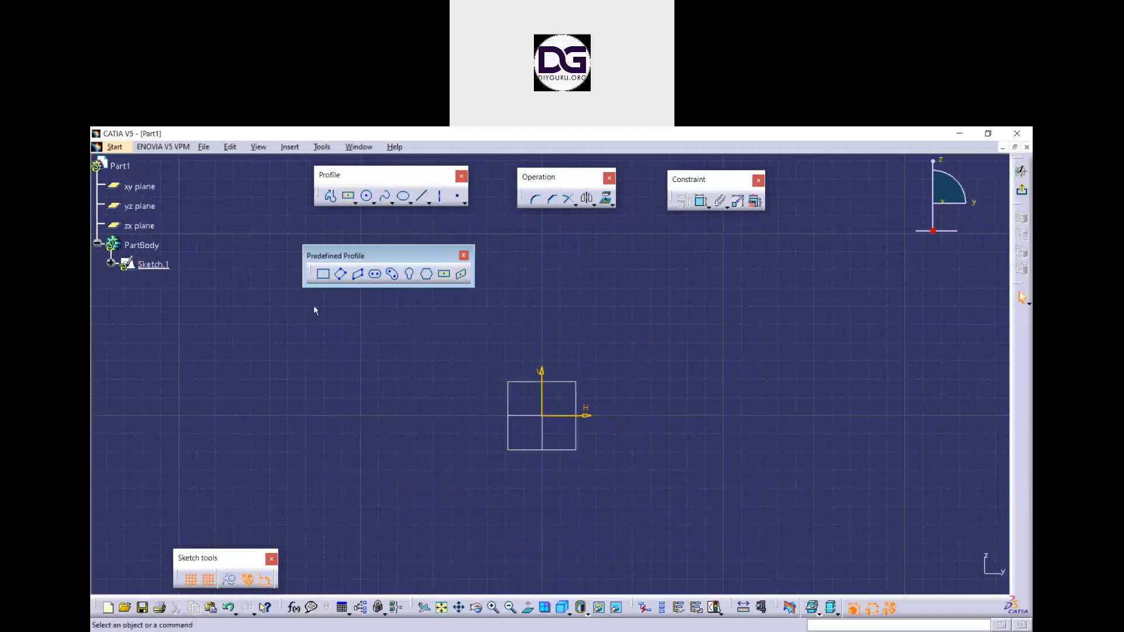
Draw a plain corner-to-corner rectangle left of the origin, starting on the horizontal axis at about H -120 mm
left_click(323, 274)
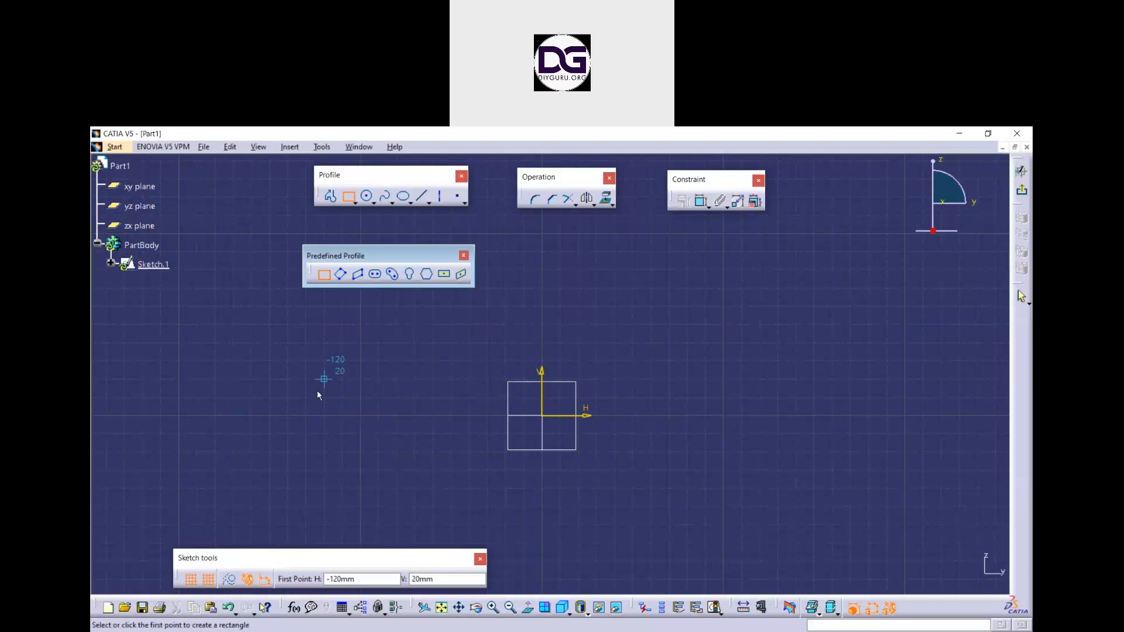
left_click(324, 415)
left_click(432, 363)
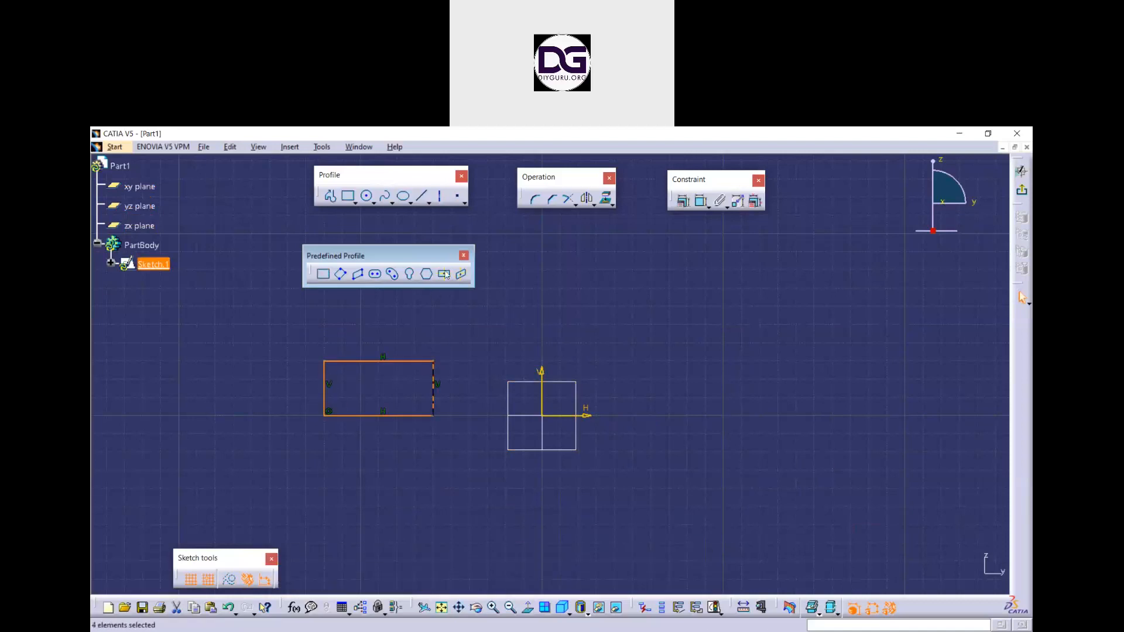
Draw a centered rectangle on the vertical axis above the origin for comparison, and delete both rectangles
left_click(444, 274)
left_click(546, 325)
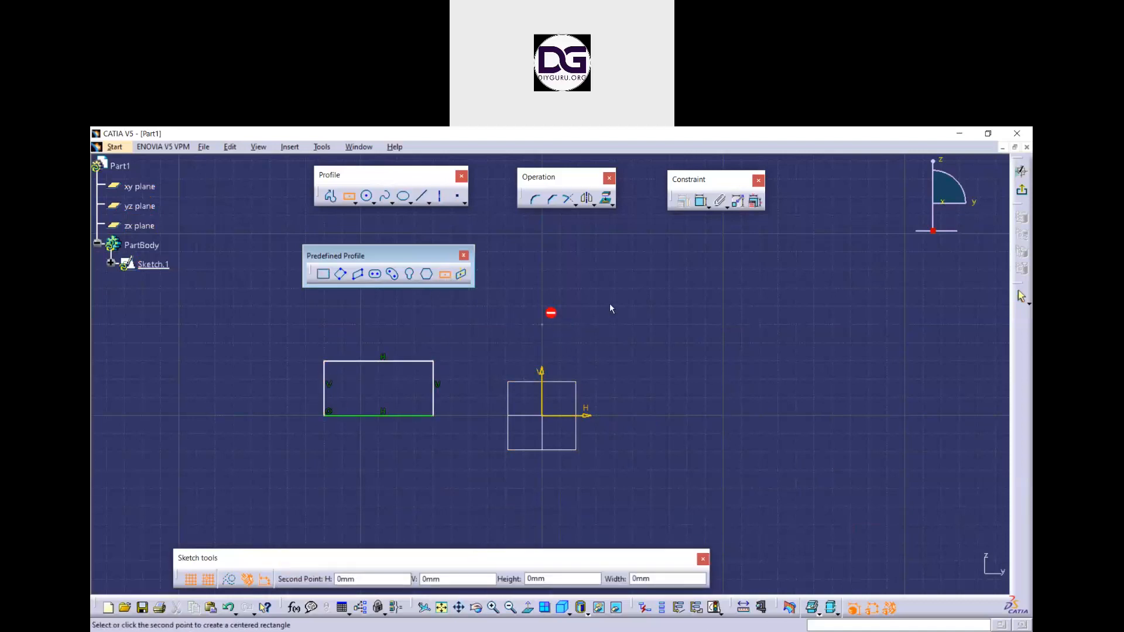
left_click(632, 306)
mouse_move(690, 478)
left_mouse_down()
mouse_move(311, 321)
mouse_move(295, 299)
left_mouse_up()
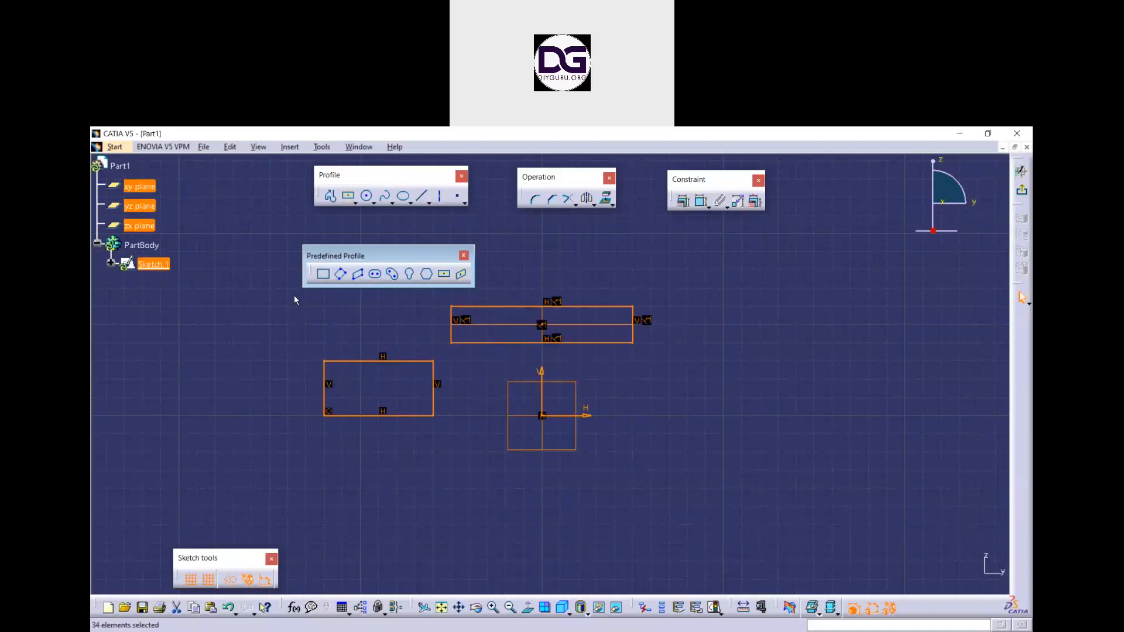
key("Delete")
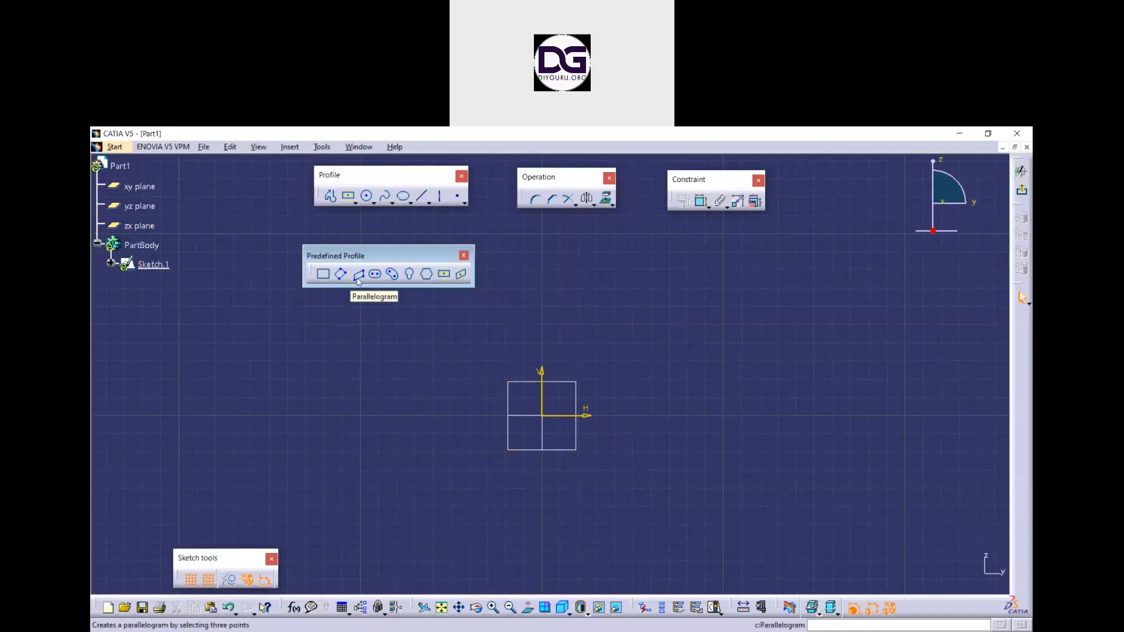
Draw a Centered Parallelogram right of the origin with its sides parallel to the axes, and delete it
left_click(462, 274)
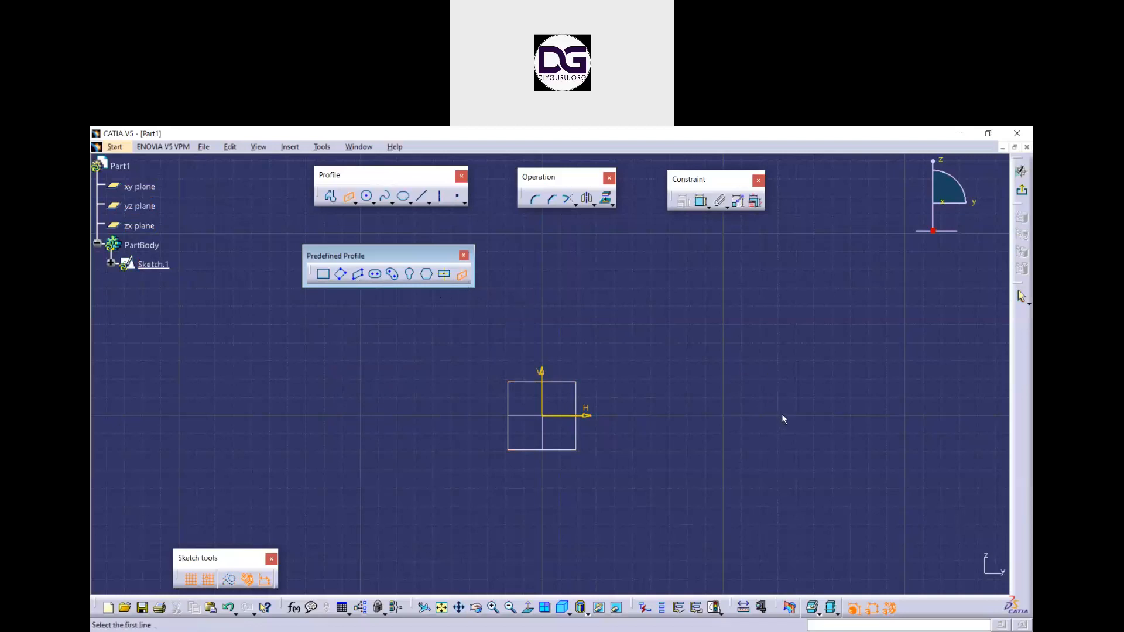
left_click_drag(631, 319, 527, 265)
left_click(461, 275)
left_click(461, 275)
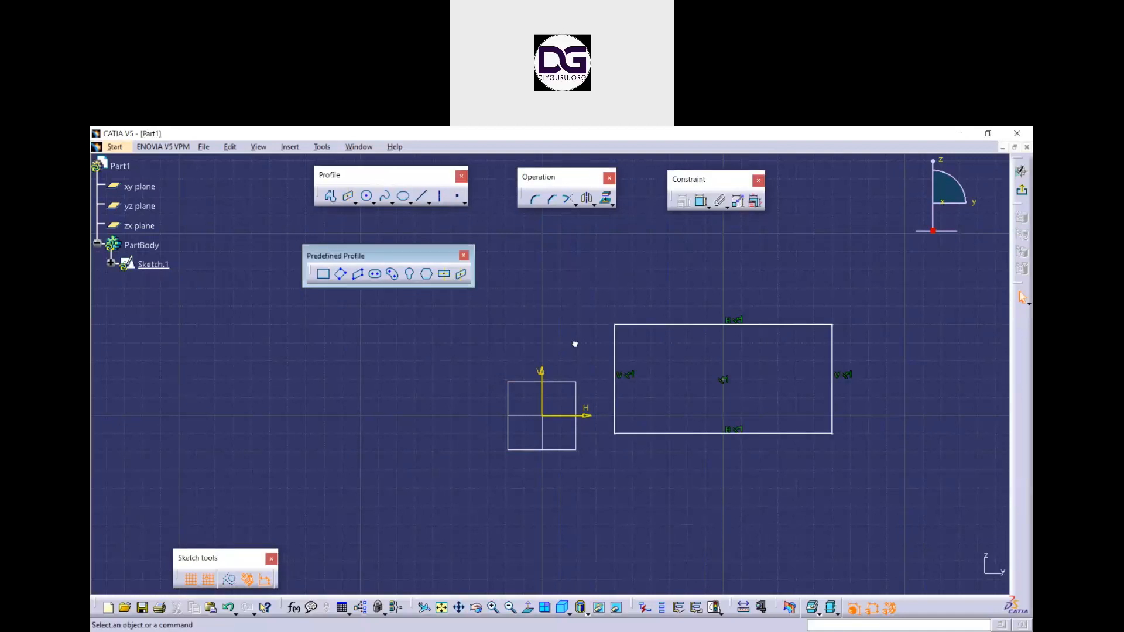
left_click_drag(959, 556, 558, 285)
key("Delete")
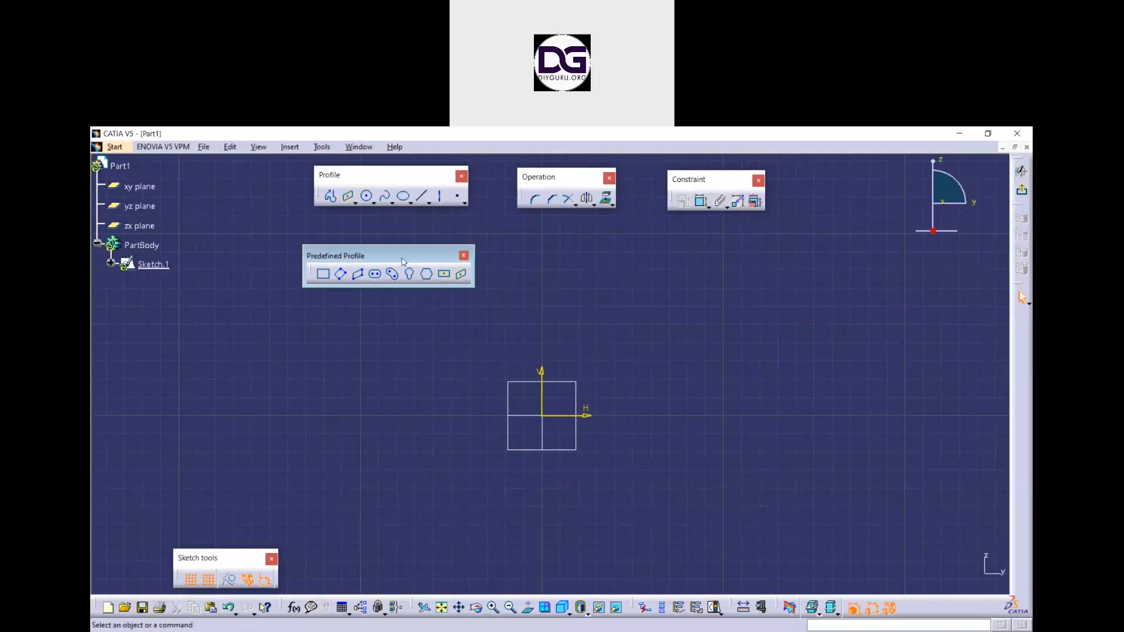
Close the floating Predefined Profile toolbar
left_click_drag(444, 254, 468, 260)
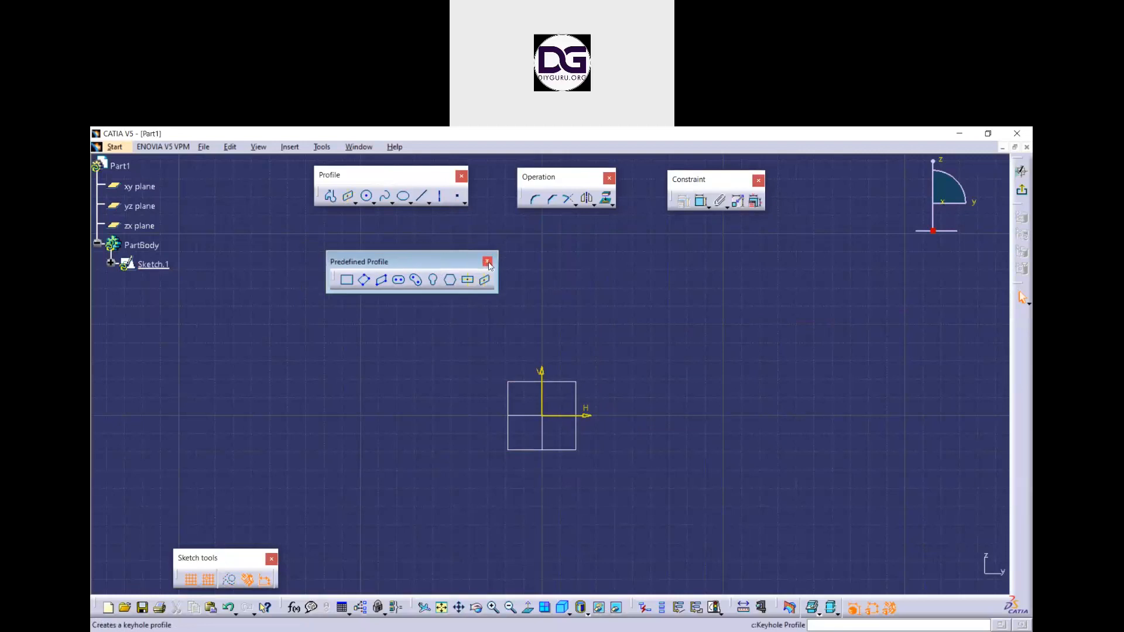
left_click(487, 263)
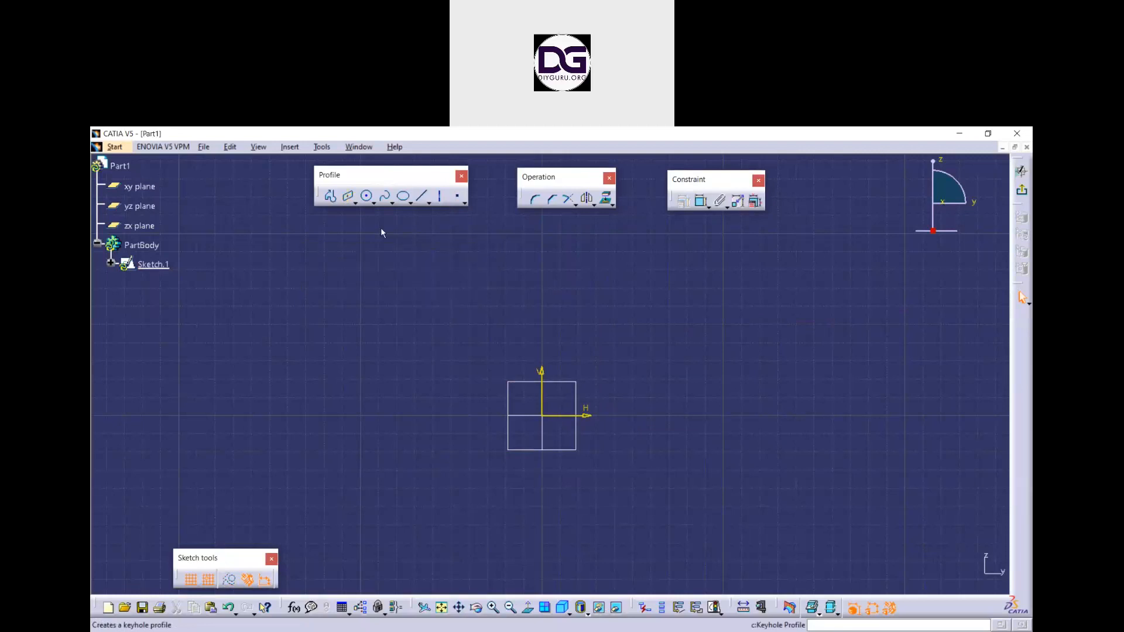
left_click(355, 203)
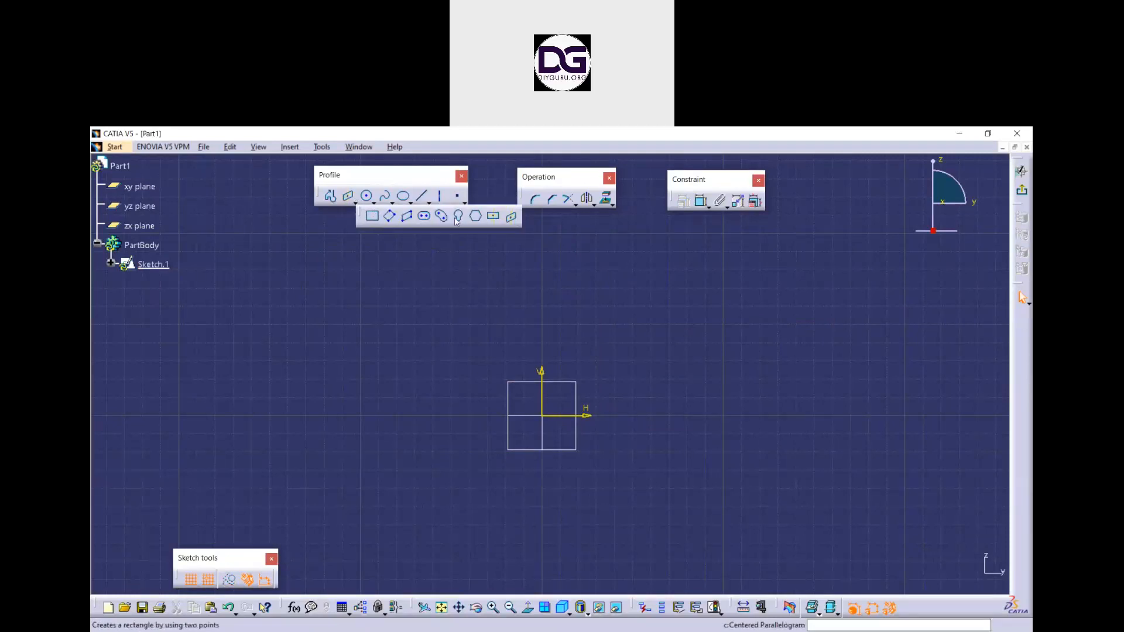
left_click(385, 260)
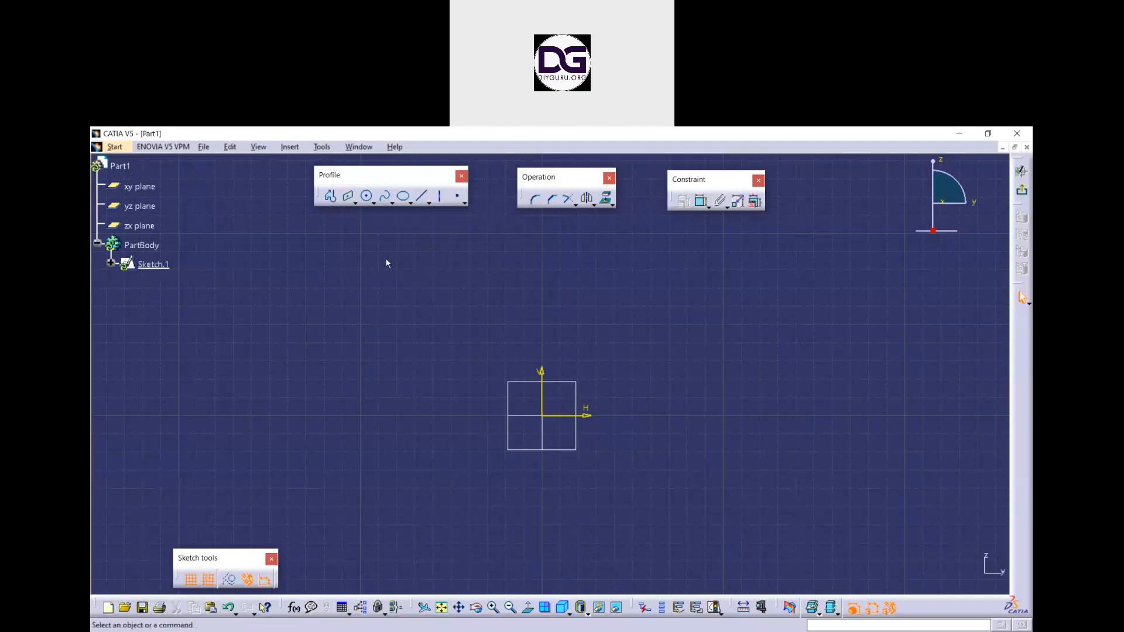
left_click(373, 203)
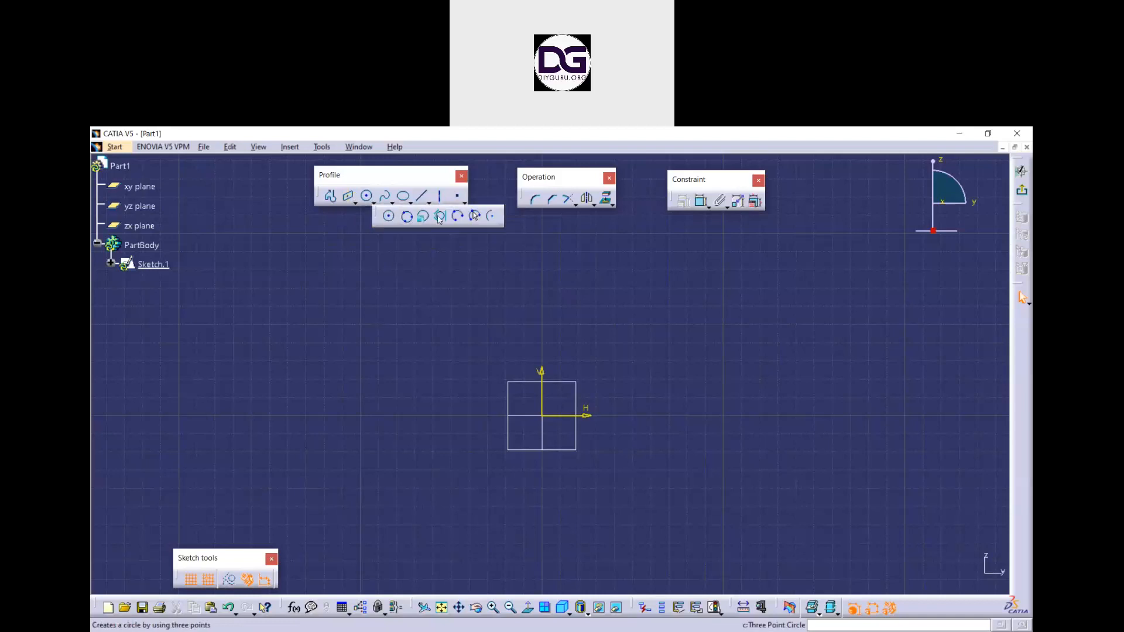
Detach the Circle tools from the Profile toolbar and place them as a floating toolbar just below it
left_click(373, 203)
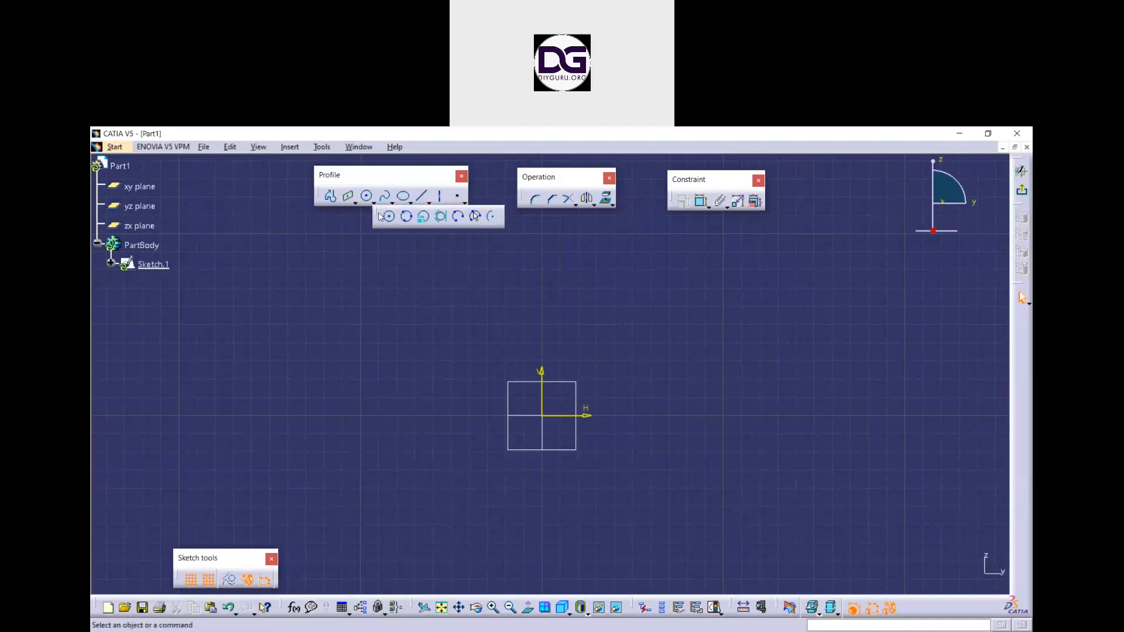
left_click_drag(375, 216, 356, 287)
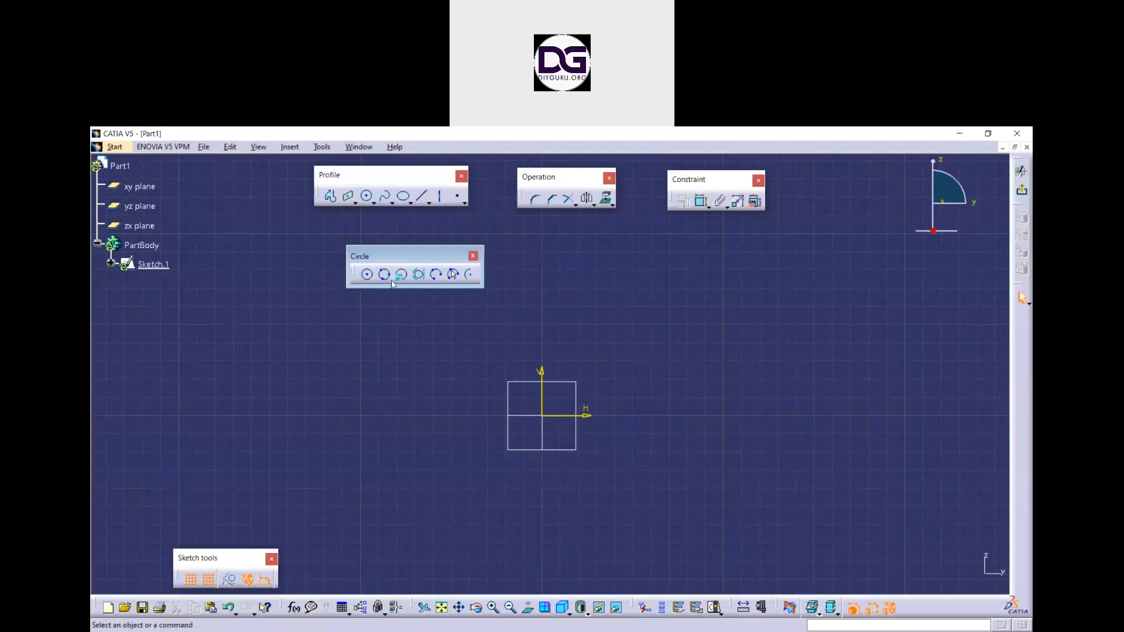
left_click_drag(436, 262, 411, 255)
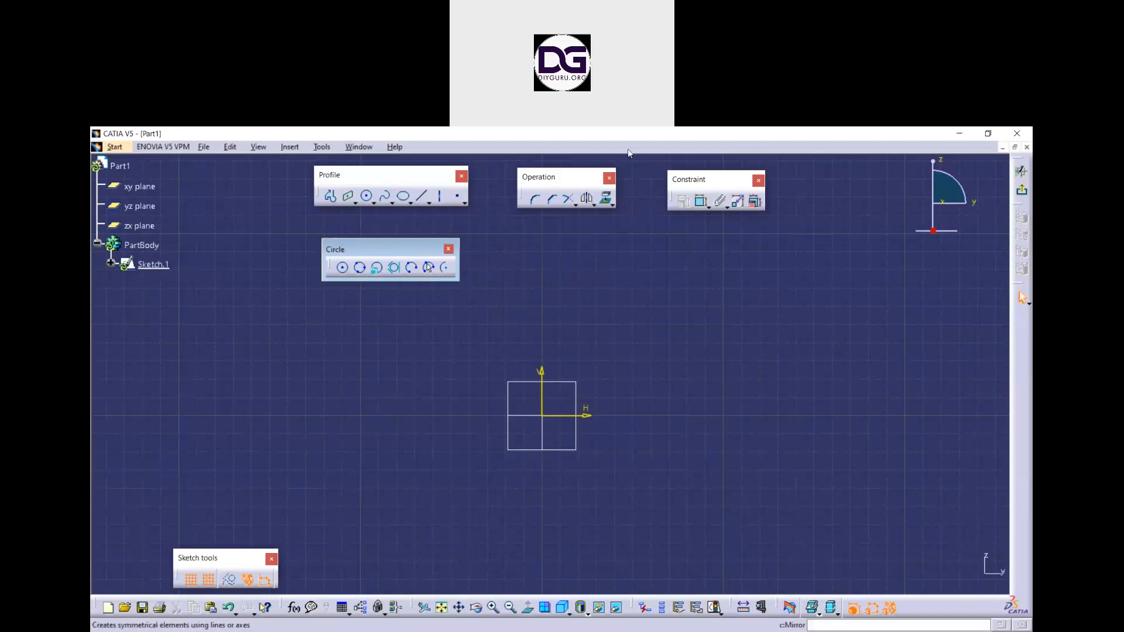
Draw a circle by its center and a radius point, to the right of the origin and slightly above the horizontal axis
left_click(343, 271)
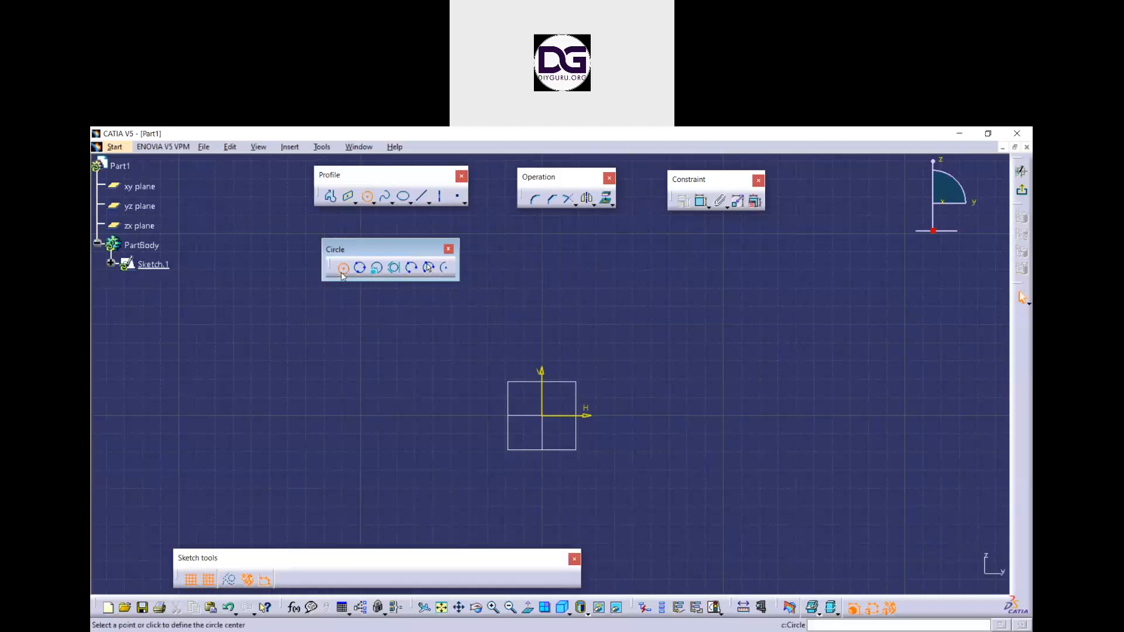
left_click(707, 384)
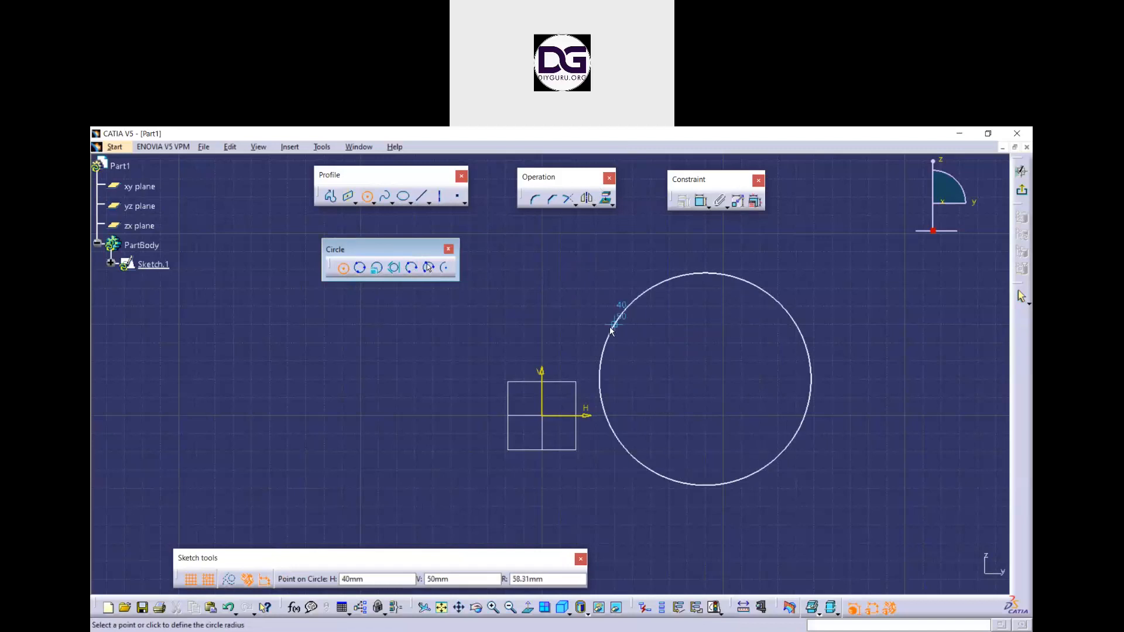
left_click(647, 332)
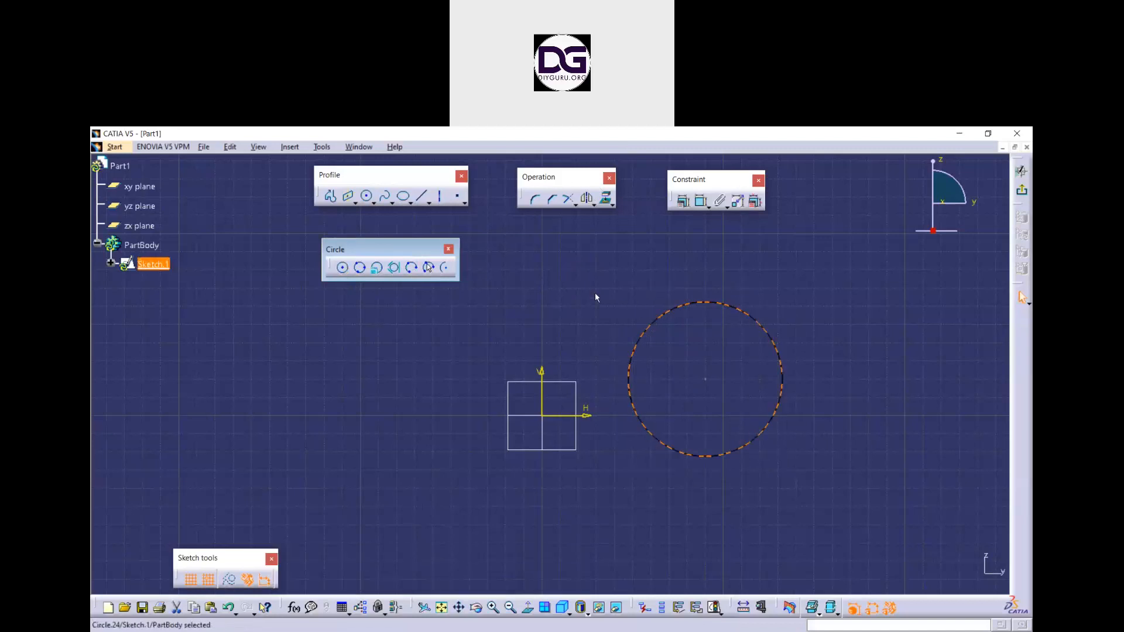
Draw three more center-defined circles: two left of the origin and one above it overlapping the first circle
left_click(343, 269)
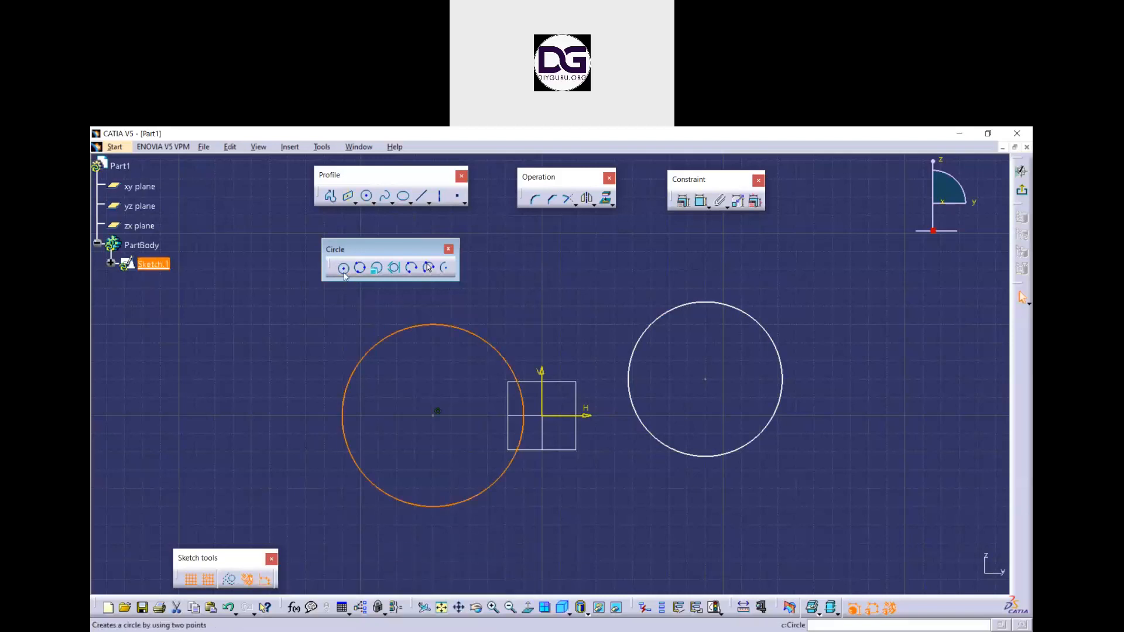
left_click(623, 338)
left_click(668, 397)
left_click_drag(830, 371, 356, 370)
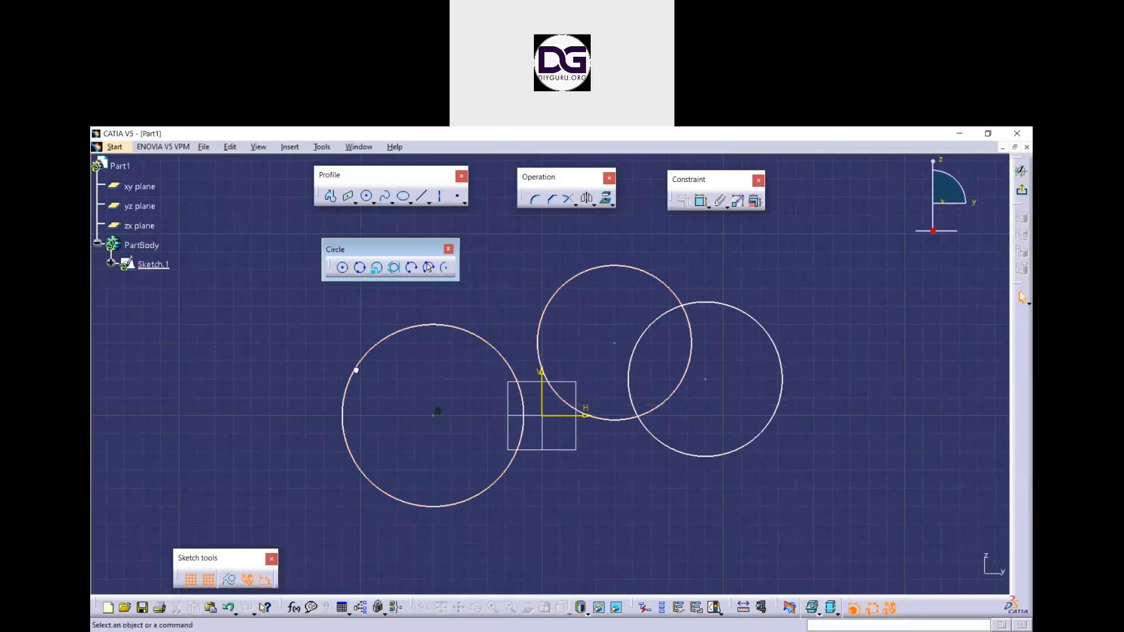
left_click(342, 268)
left_click(286, 396)
left_click(241, 320)
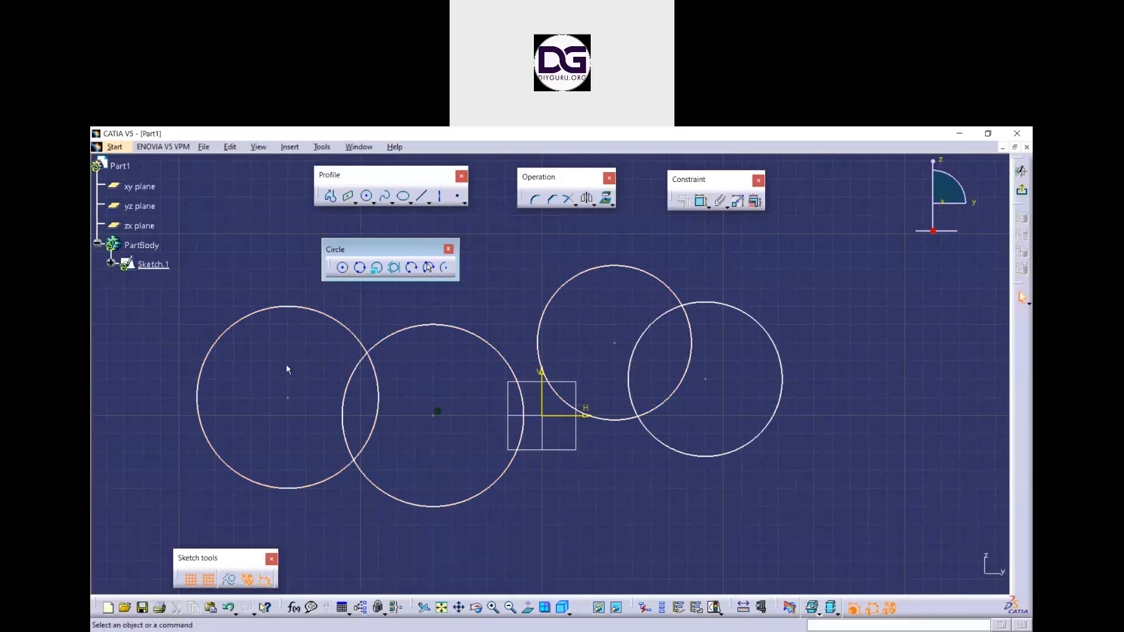
Delete all four center-defined circles from the sketch
mouse_move(808, 516)
left_mouse_down()
mouse_move(145, 300)
mouse_move(174, 302)
left_mouse_up()
key("Delete")
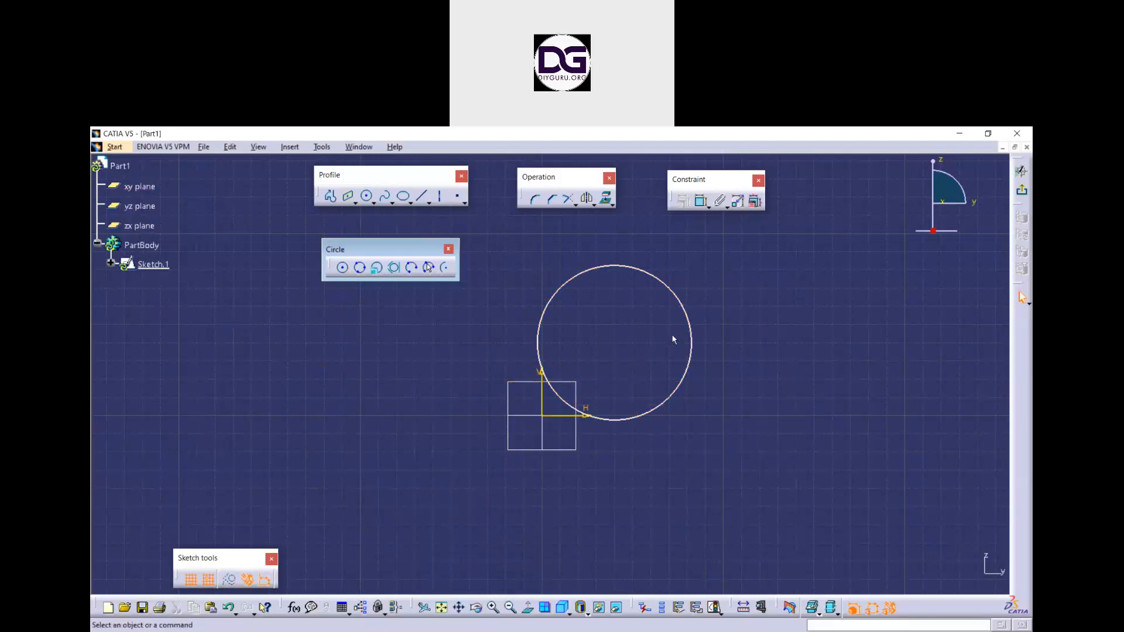
left_click(691, 338)
key("Delete")
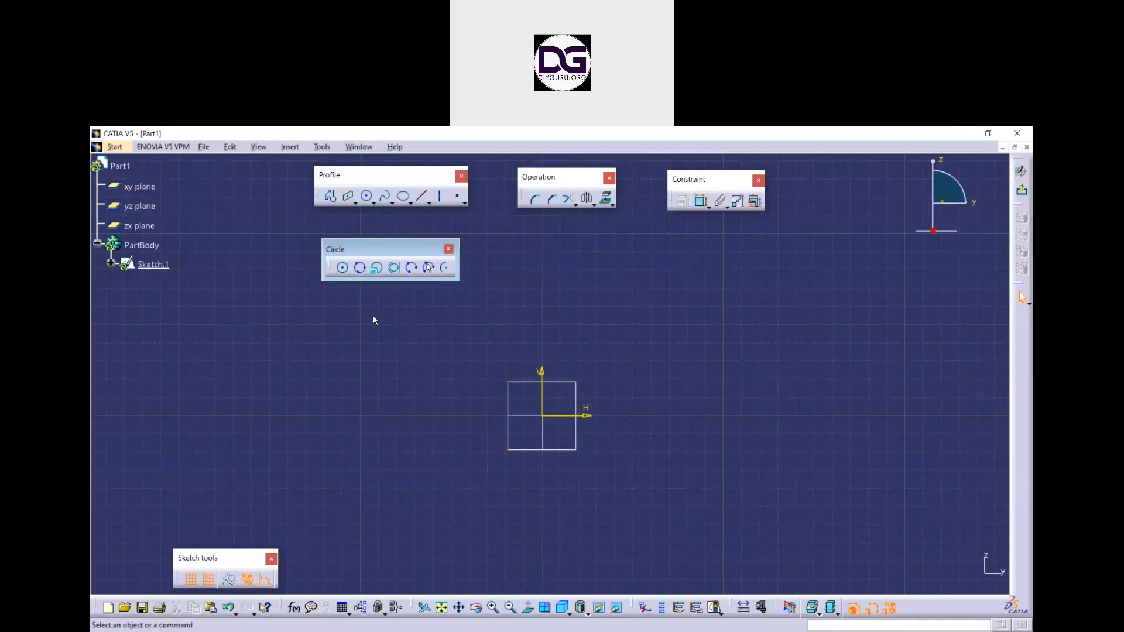
Draw a Three Point Circle right of the origin, starting at about H 50 mm, V 30 mm
left_click(362, 270)
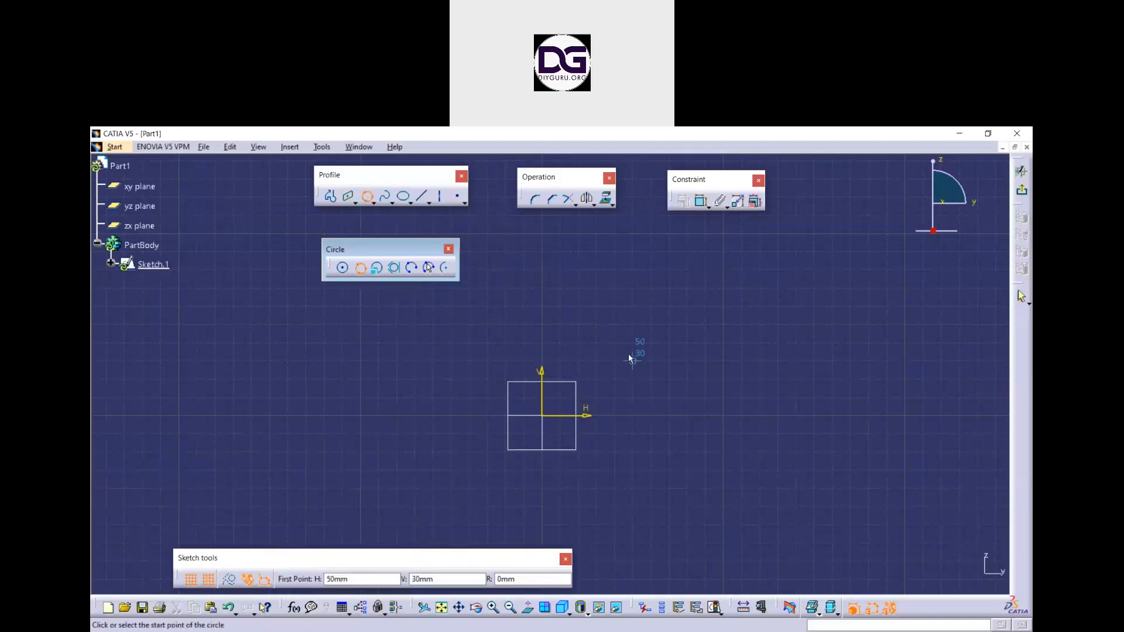
left_click(632, 360)
left_click(710, 326)
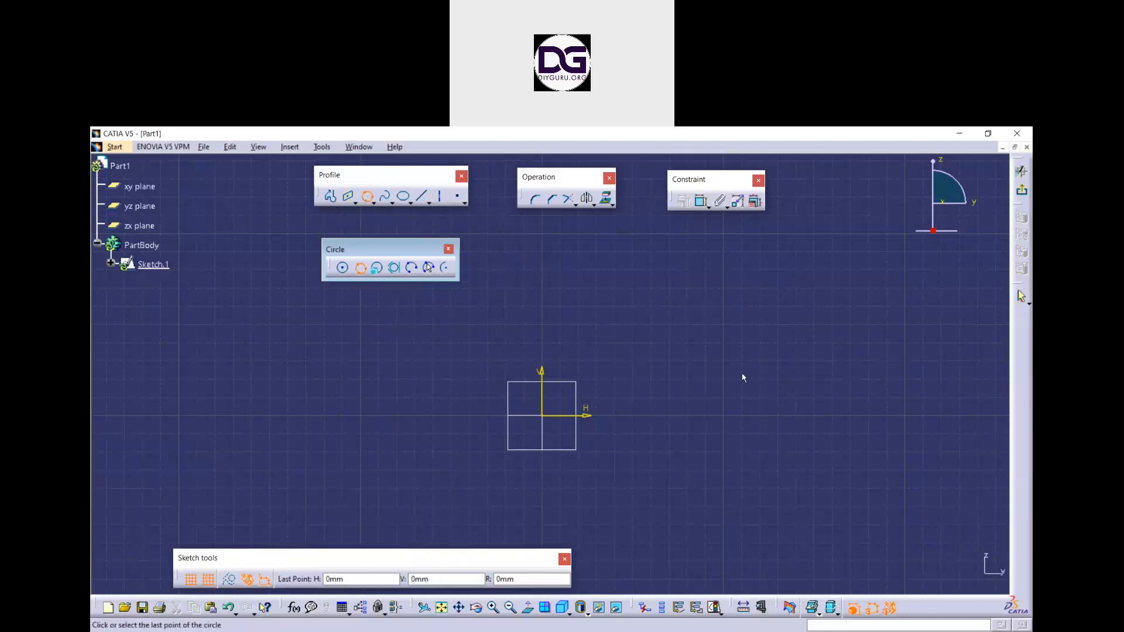
left_click(802, 477)
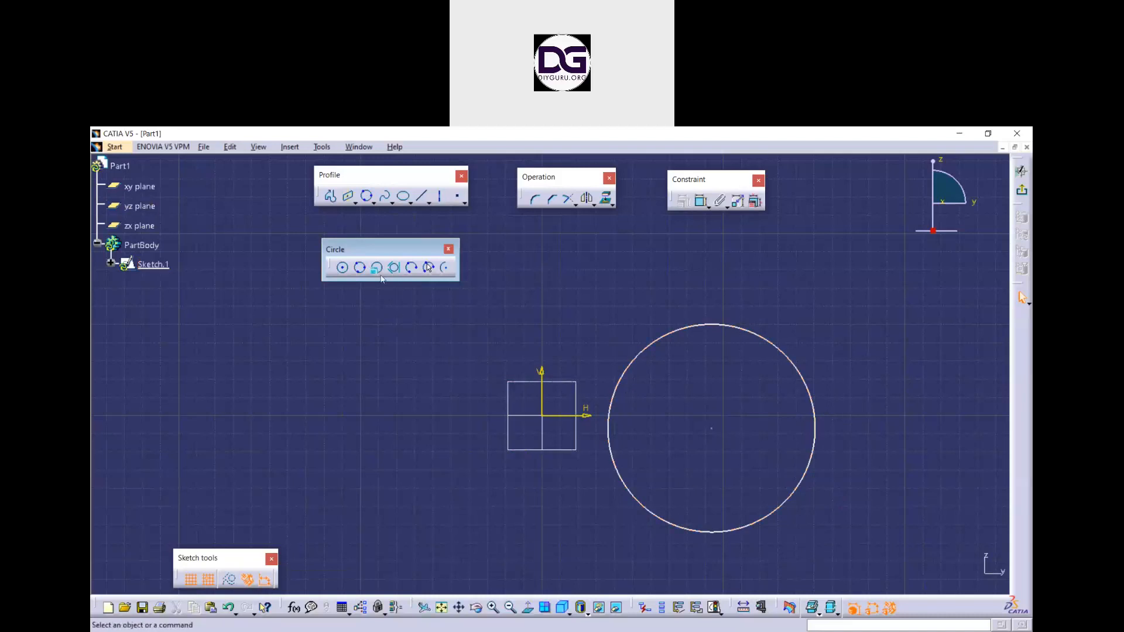
Draw a second Three Point Circle passing through the origin and the center of the existing circle
left_click(359, 267)
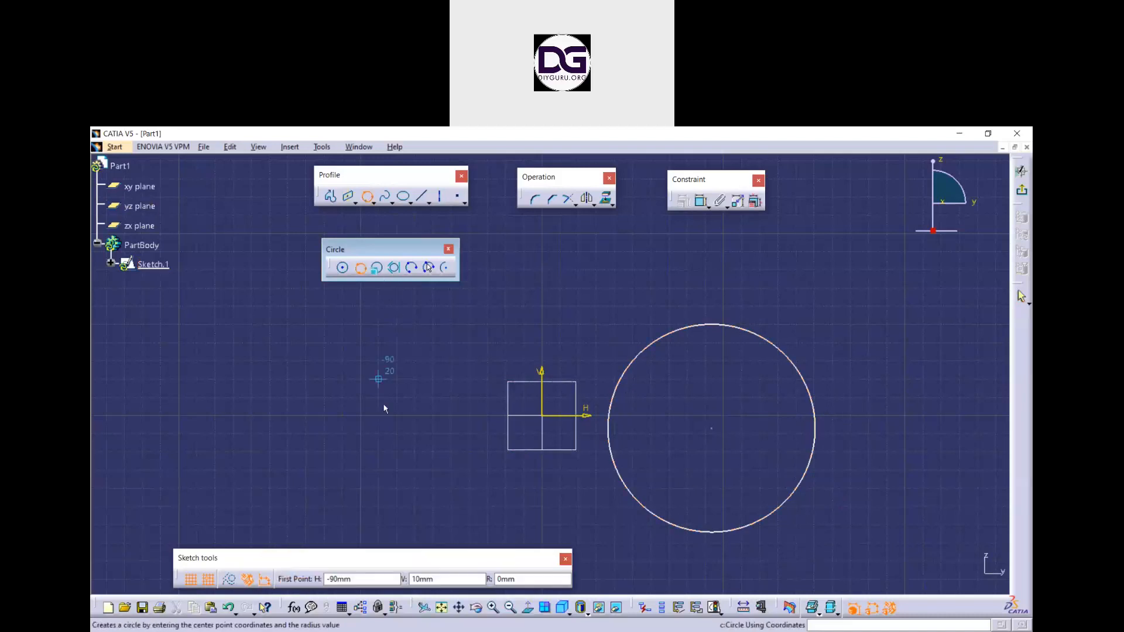
left_click(542, 416)
left_click(711, 429)
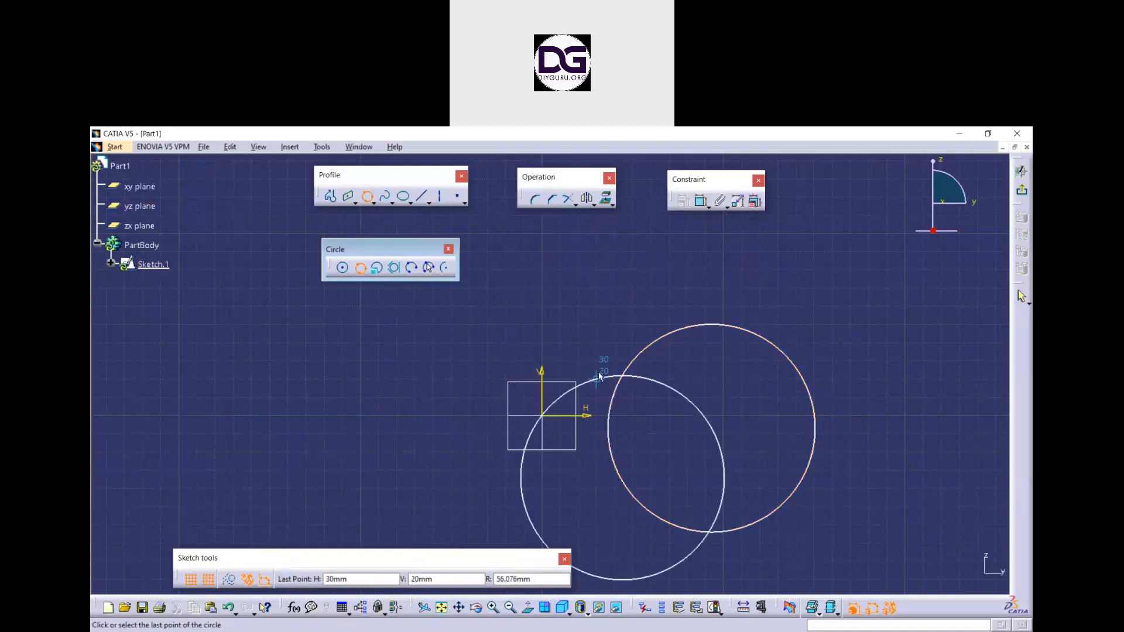
left_click(610, 348)
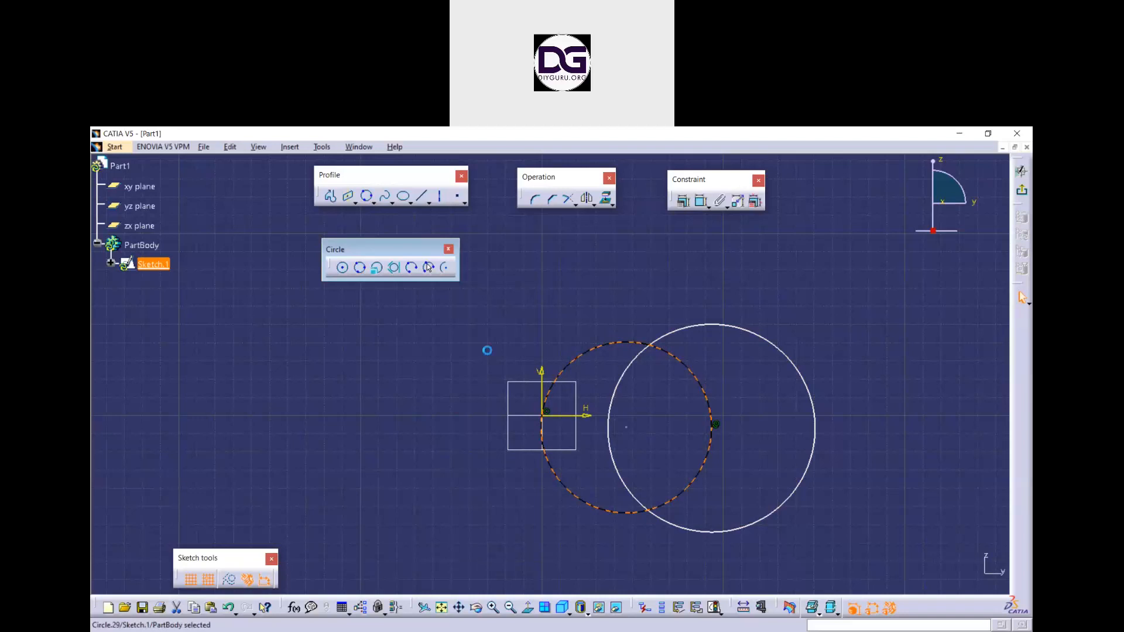
Draw a large Three Point Circle starting at the smaller circle's center, passing through the origin and ending left of it
left_click(361, 269)
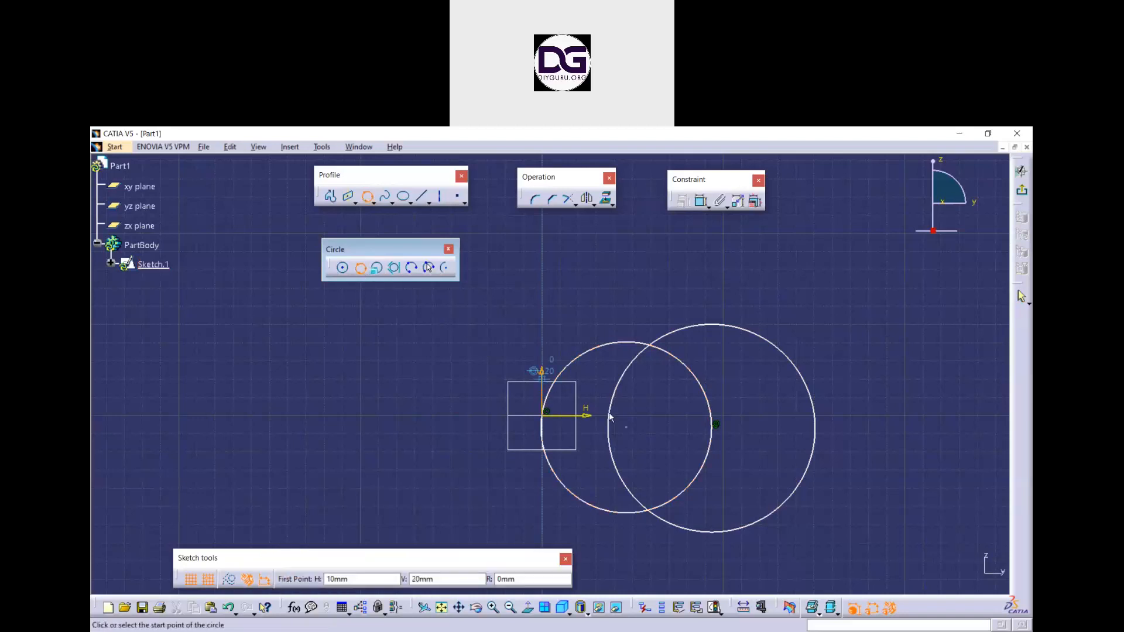
left_click(626, 426)
left_click(547, 415)
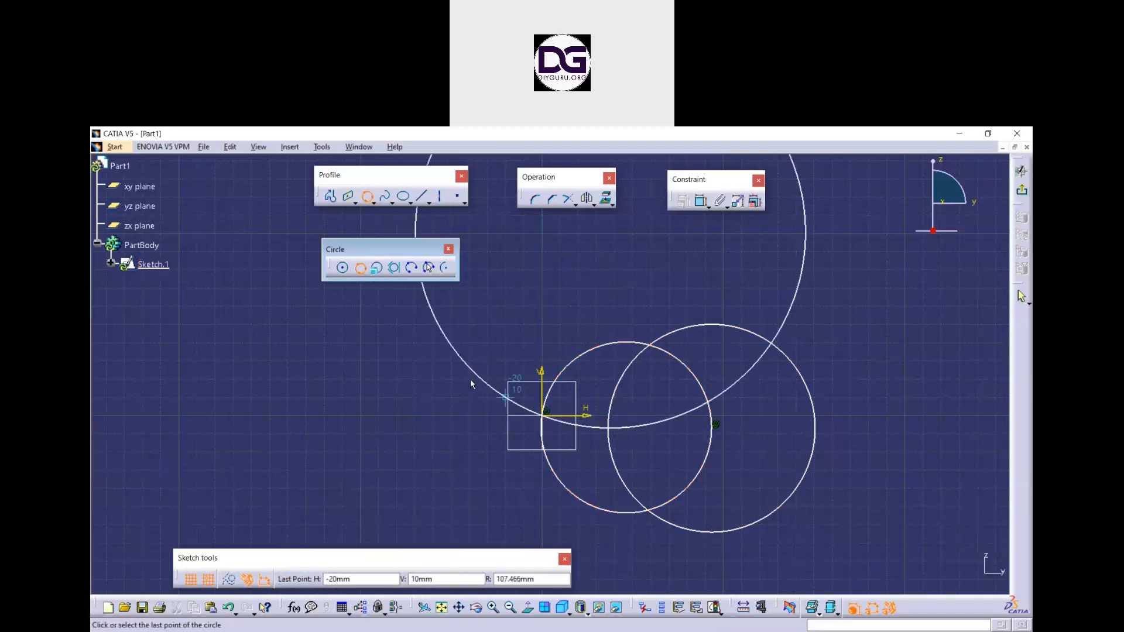
left_click(467, 433)
Draw a small circle left of the origin, just above the horizontal axis
left_click(342, 268)
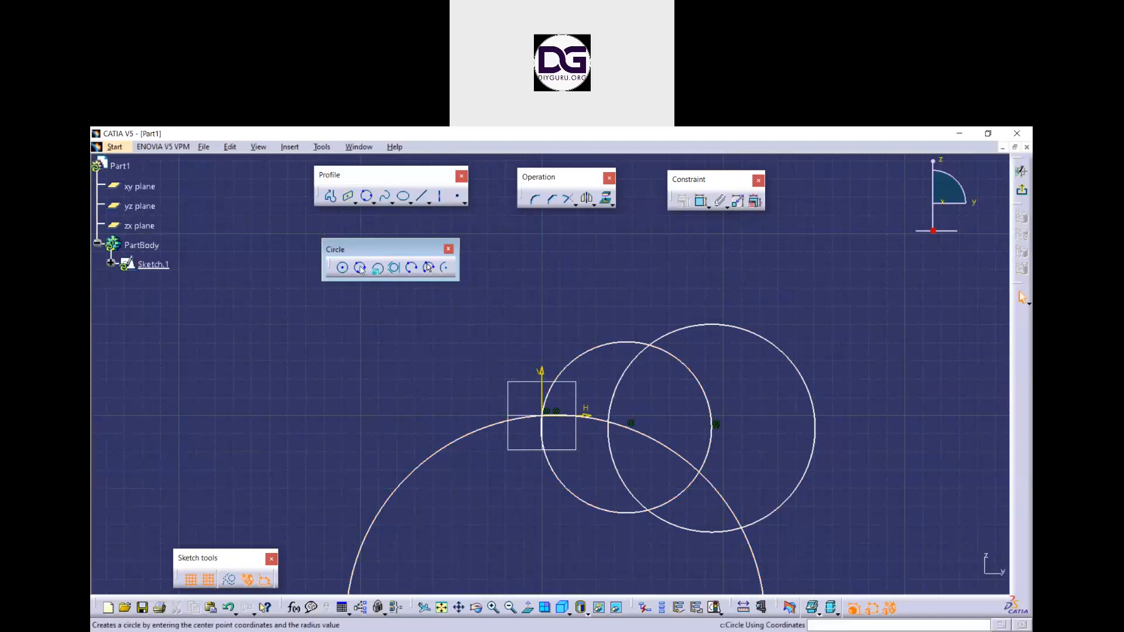
left_click(342, 360)
left_click(360, 410)
left_click(469, 371)
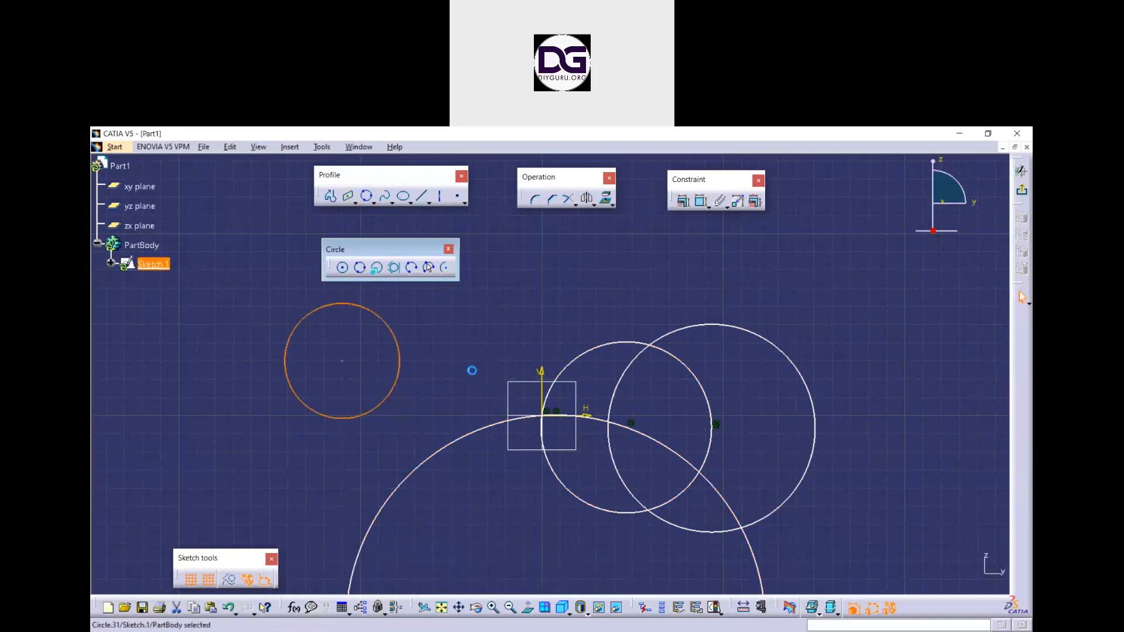
Delete every remaining circle, including the large one extending below the origin, to empty the sketch
middle_click_drag(471, 348, 473, 357, "ctrl")
left_click_drag(847, 540, 336, 311)
key("Delete")
left_click_drag(470, 483, 395, 368)
left_click(423, 396)
key("Delete")
left_click(449, 445)
key("Delete")
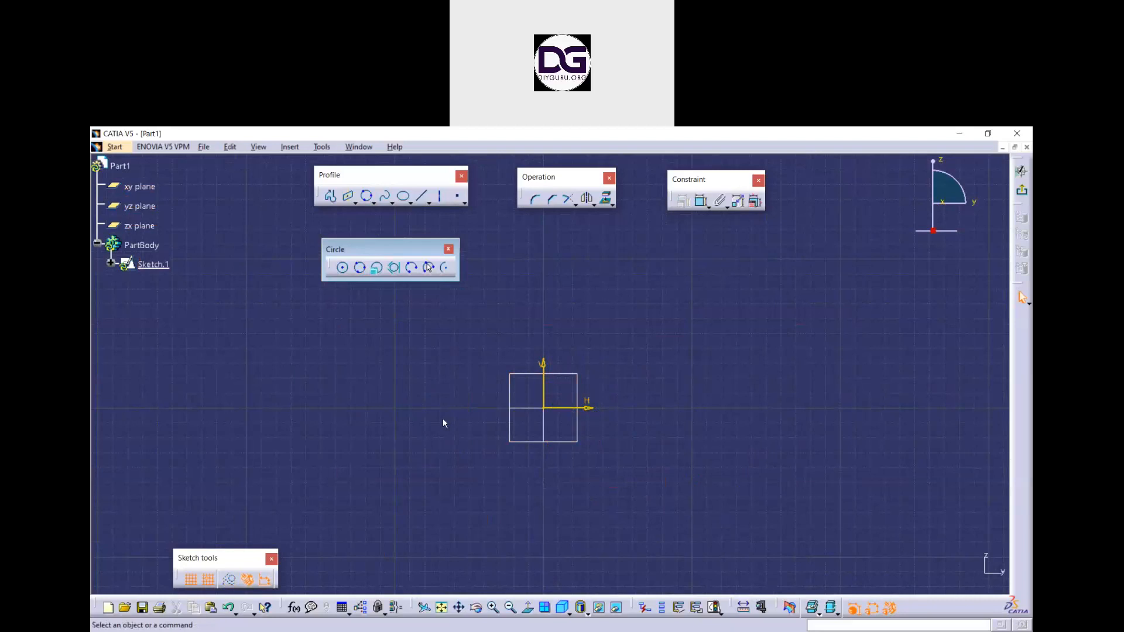
left_click(381, 272)
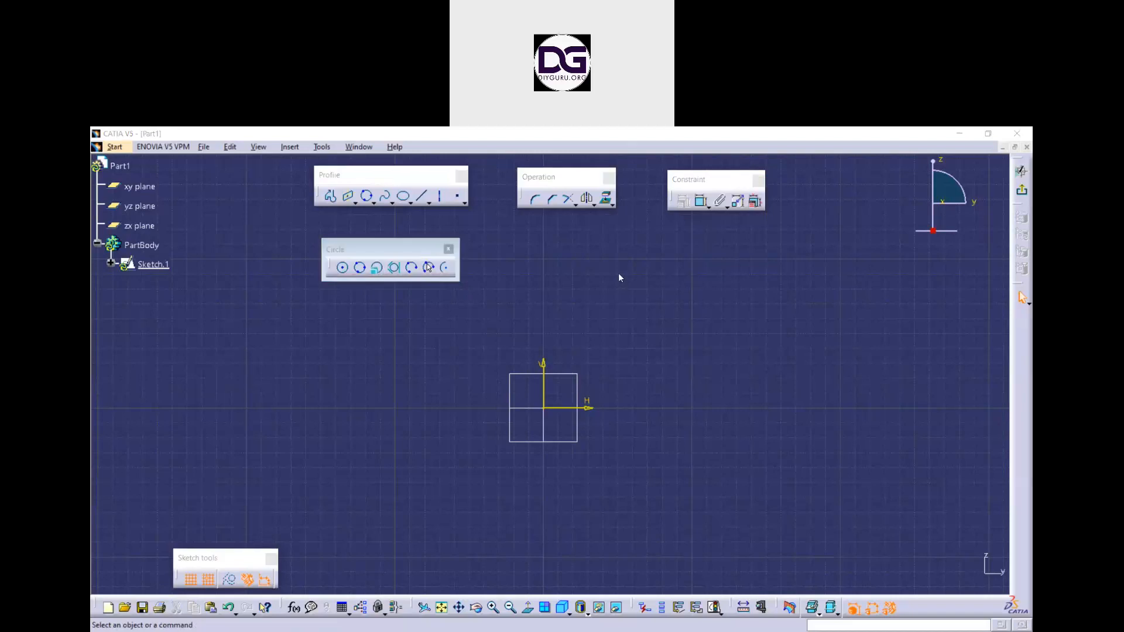
middle_click_drag(618, 274, 589, 288)
left_click(511, 317)
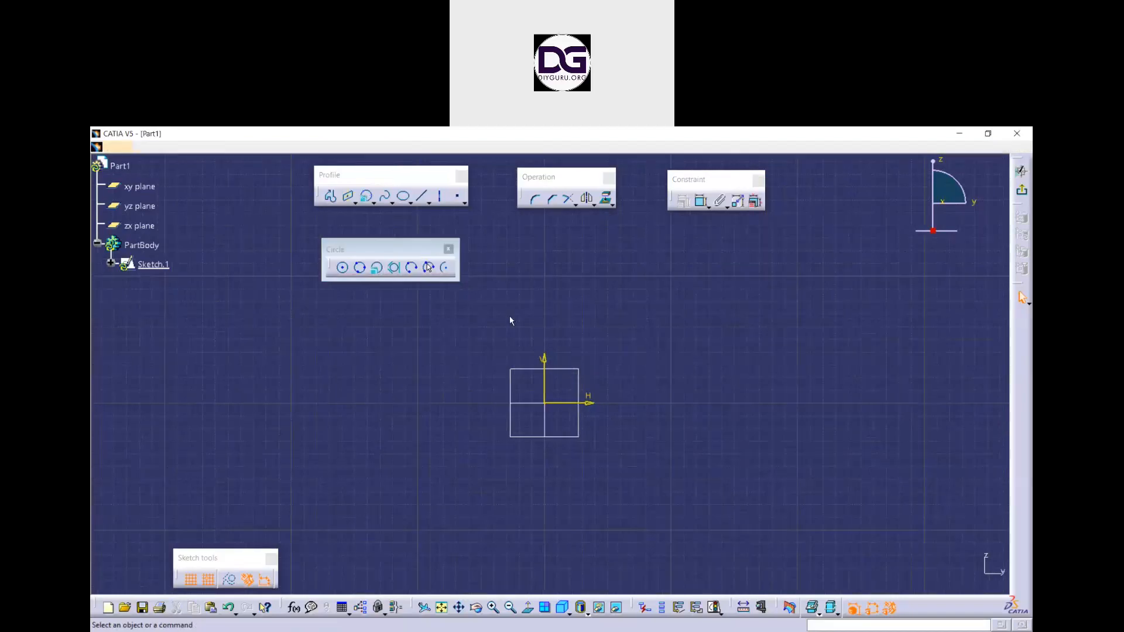
left_click(376, 273)
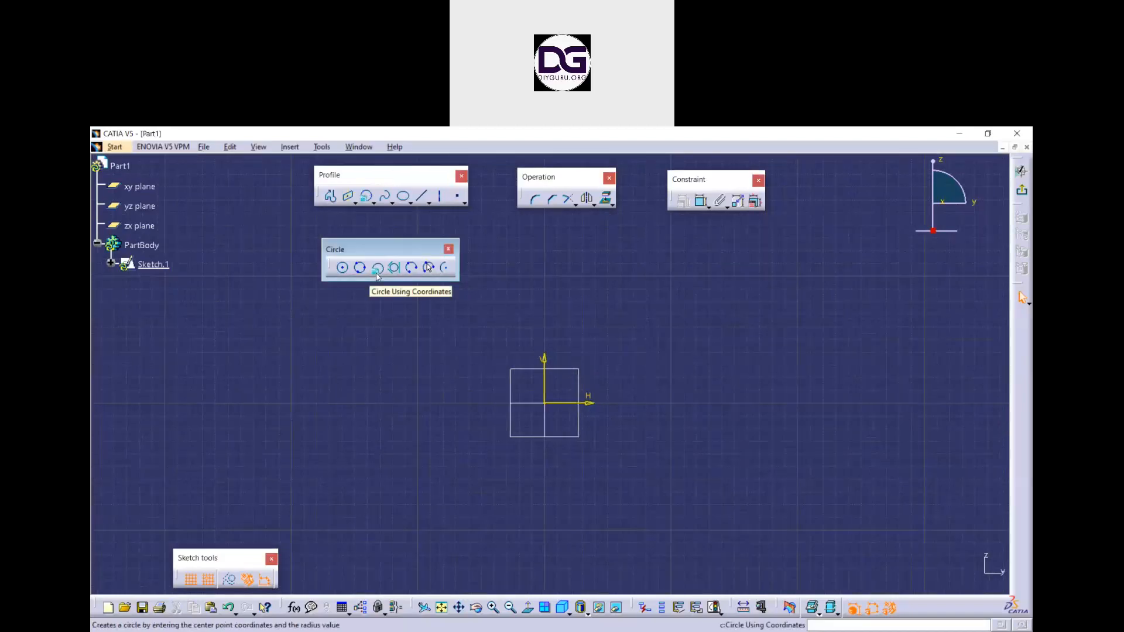
Create a Circle Using Coordinates with its center at H 50 mm, V 25 mm and a radius of 100 mm, and deselect it
left_click(376, 273)
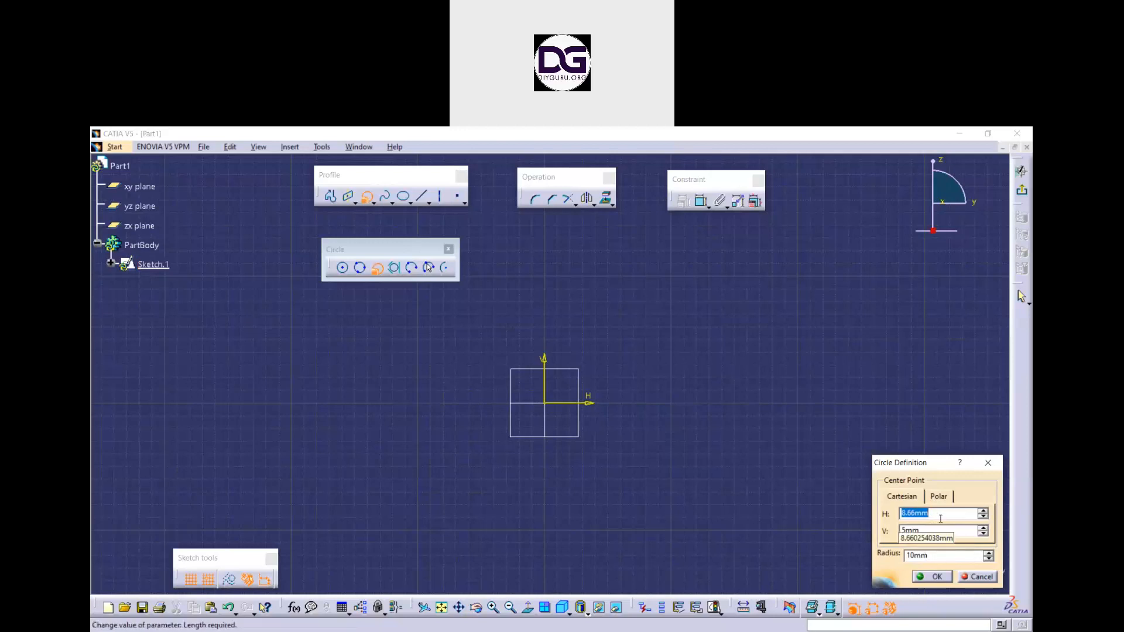
type("50")
key("Tab")
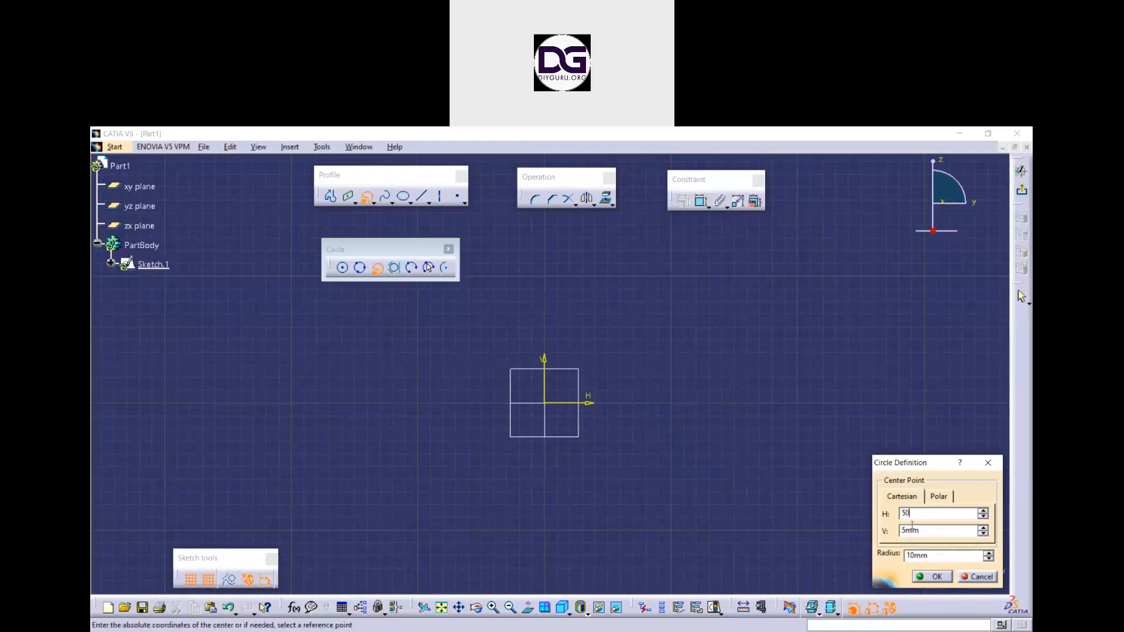
type("25")
key("Tab")
type("100")
key("Return")
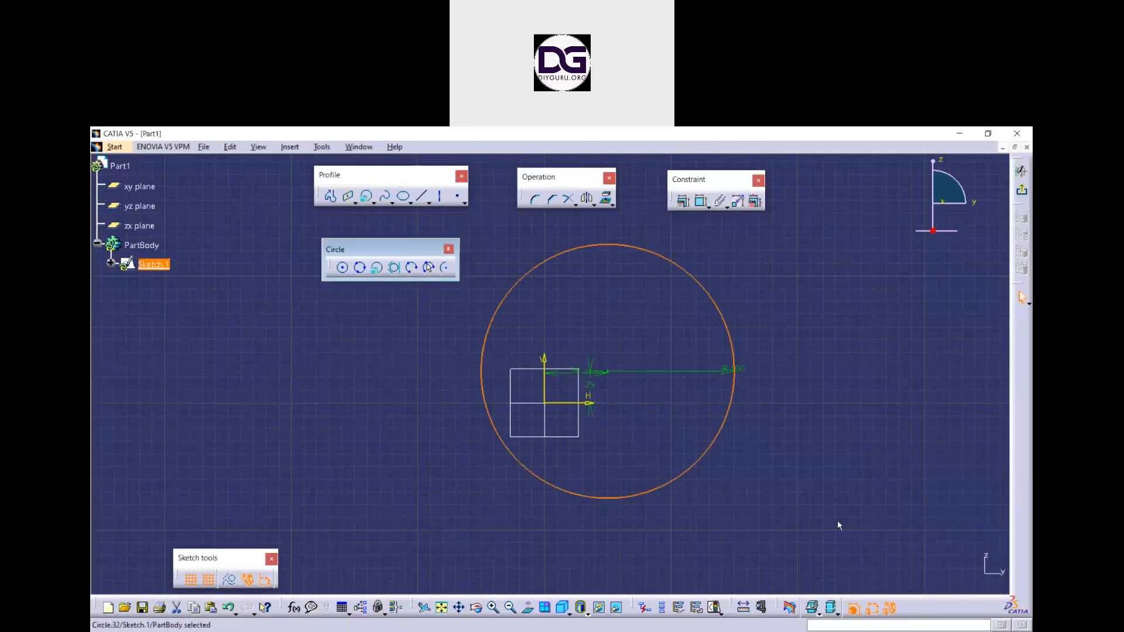
left_click(685, 428)
Delete the circle centered at H 50 mm, V 25 mm together with its leftover center point and dimensions
mouse_move(645, 437)
middle_mouse_down()
mouse_move(652, 394)
mouse_move(686, 393)
middle_mouse_up()
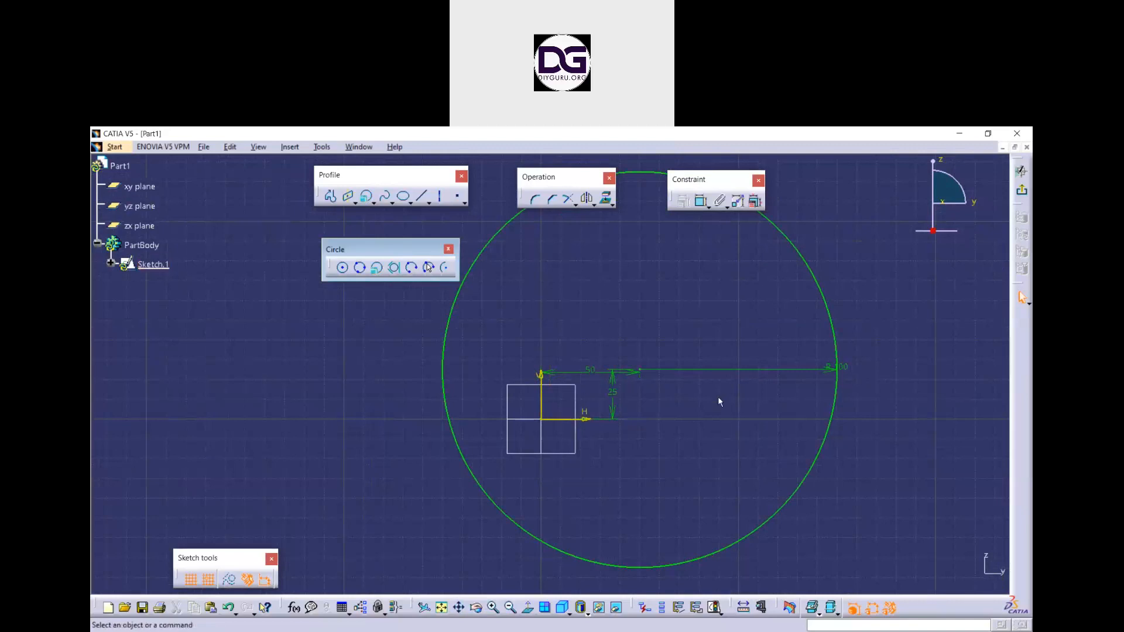
middle_click_drag(719, 398, 722, 421)
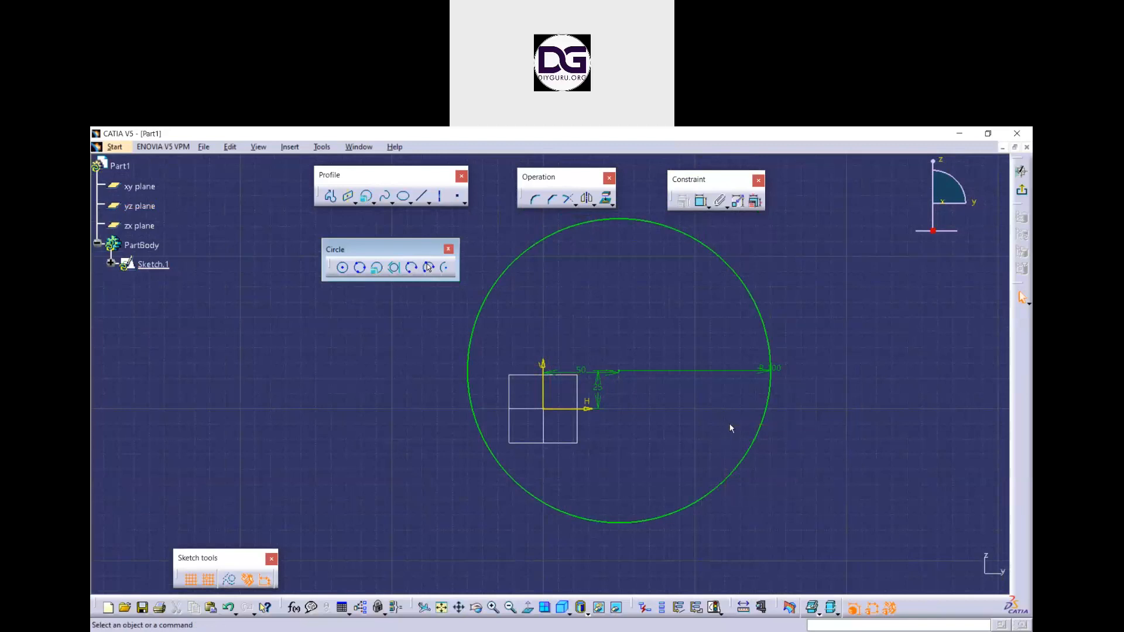
left_click(767, 431)
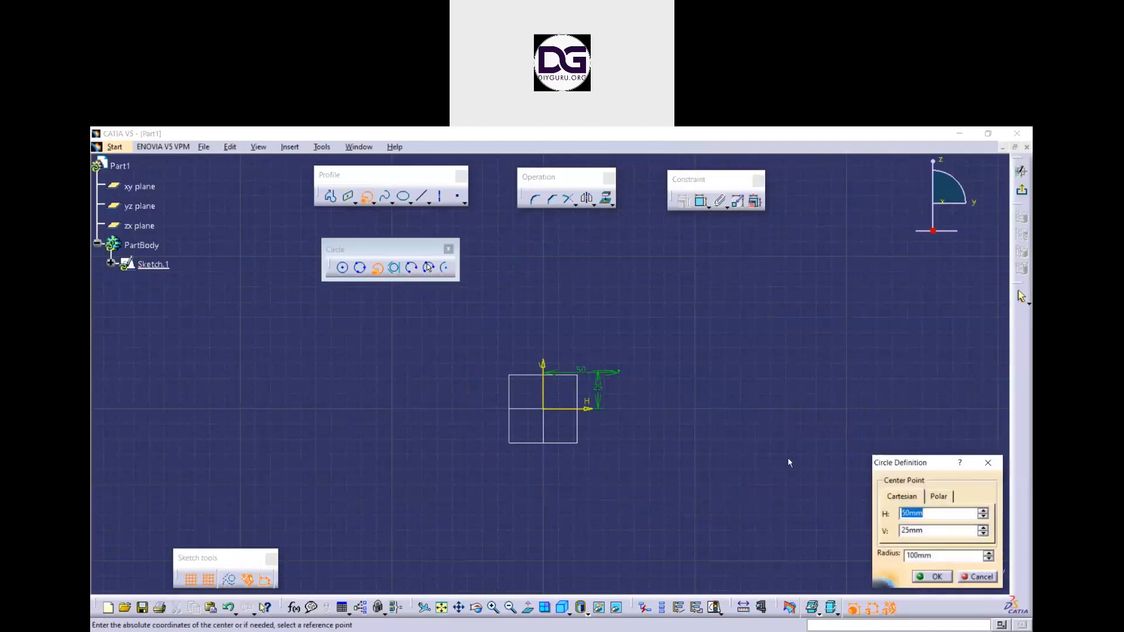
left_click(939, 497)
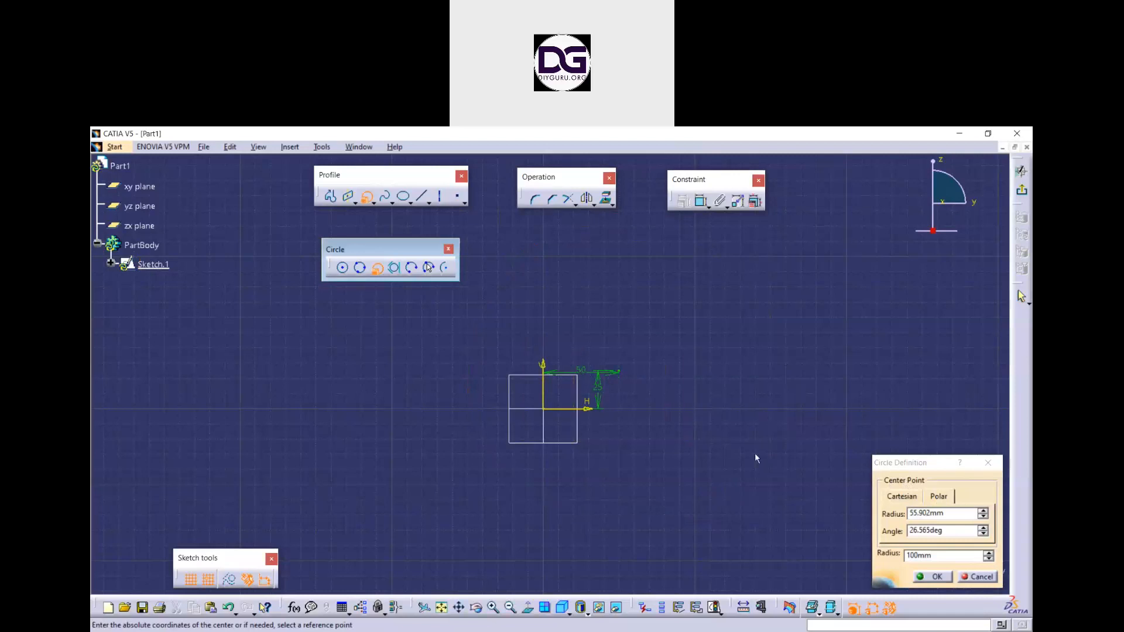
left_click(976, 578)
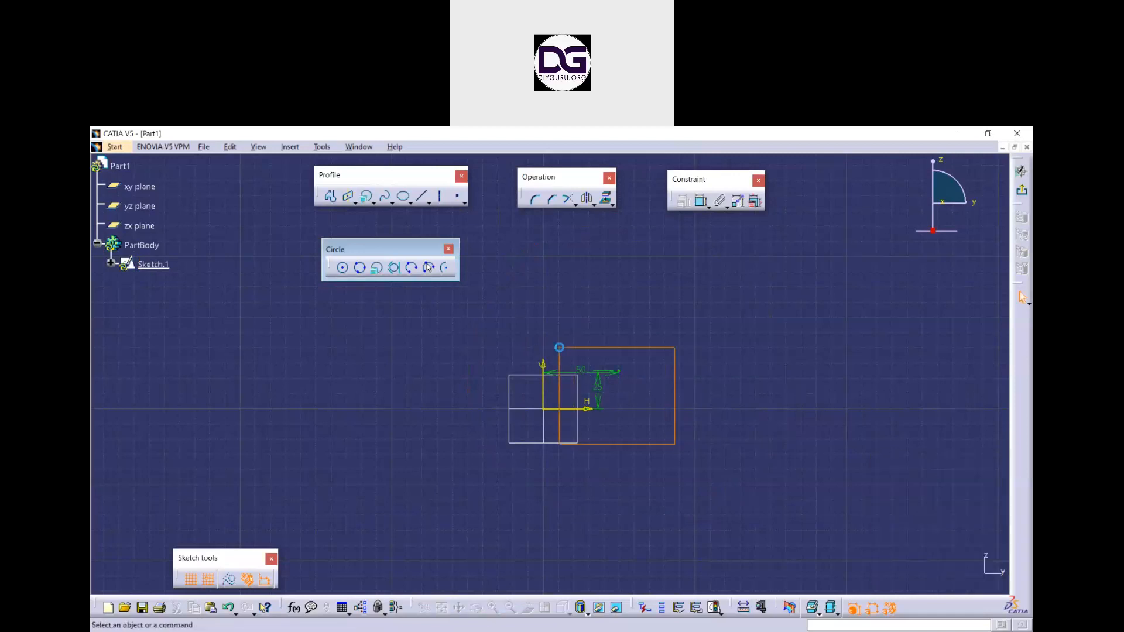
Create a Circle Using Coordinates with a polar center at radius 50 mm, angle 45 deg and circle radius 100 mm, placing its radius dimension outside
left_click(376, 268)
left_click(938, 498)
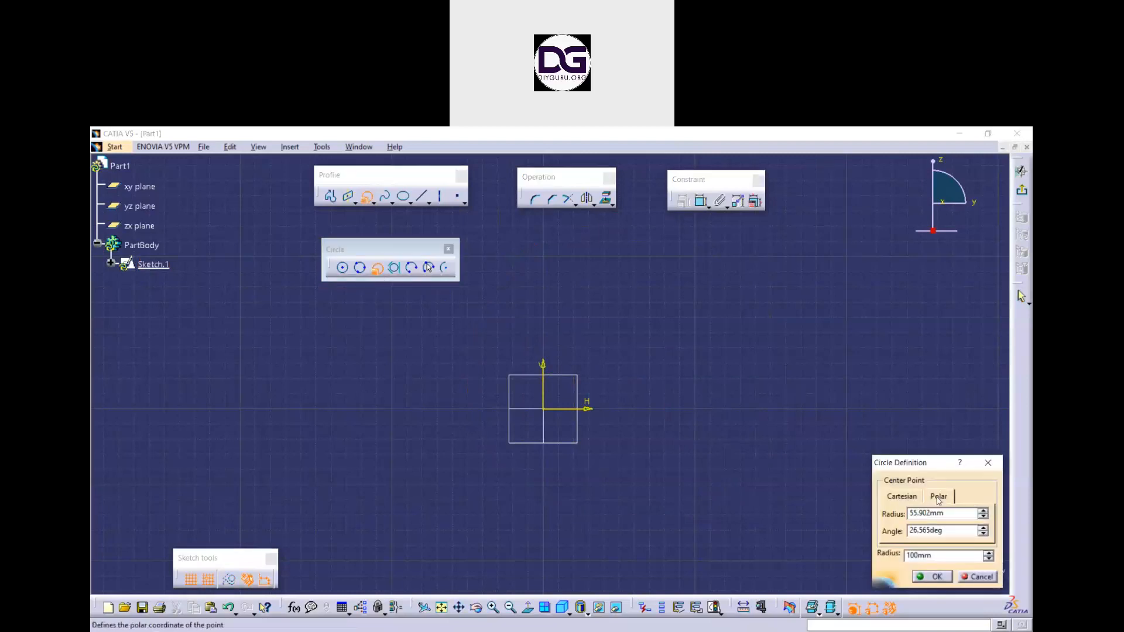
left_click_drag(951, 514, 880, 517)
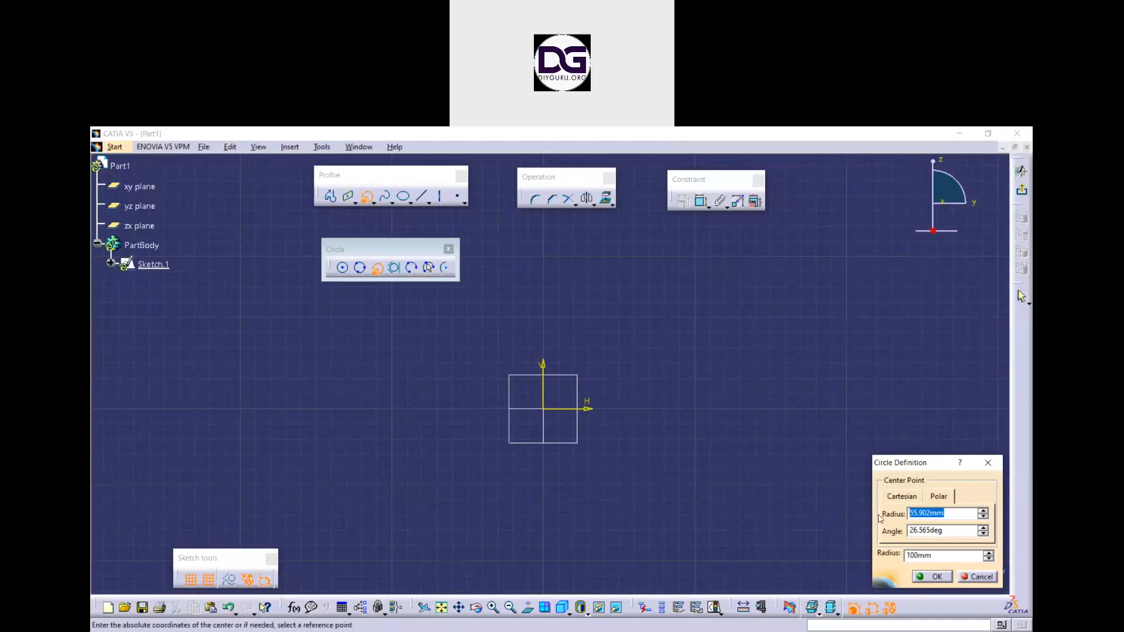
type("50")
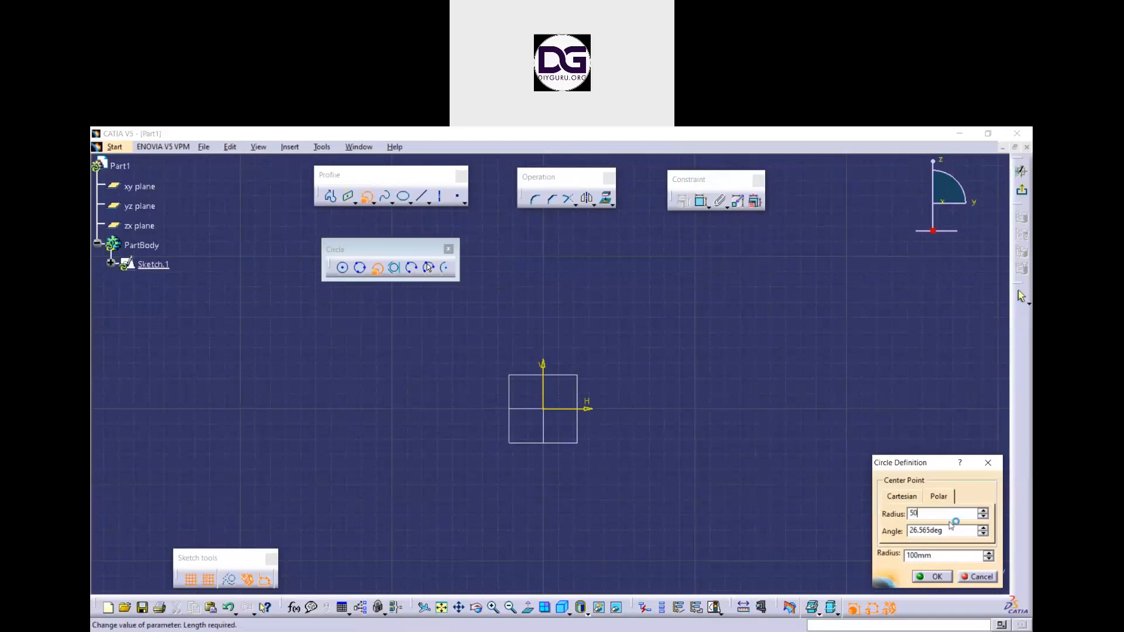
left_click_drag(952, 529, 878, 532)
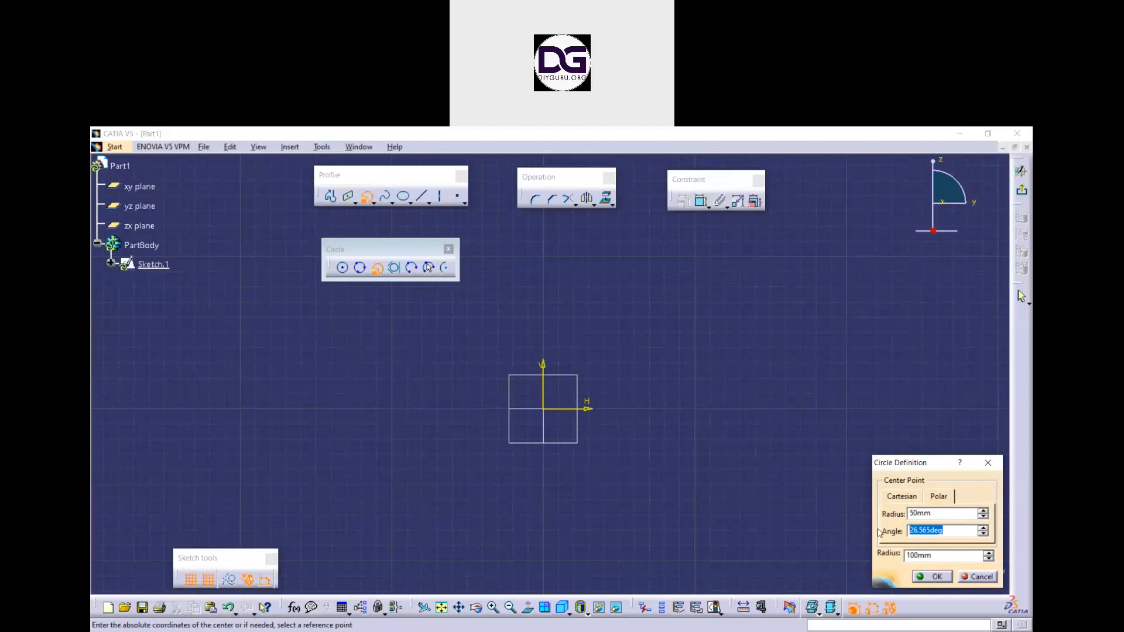
type("45")
key("Return")
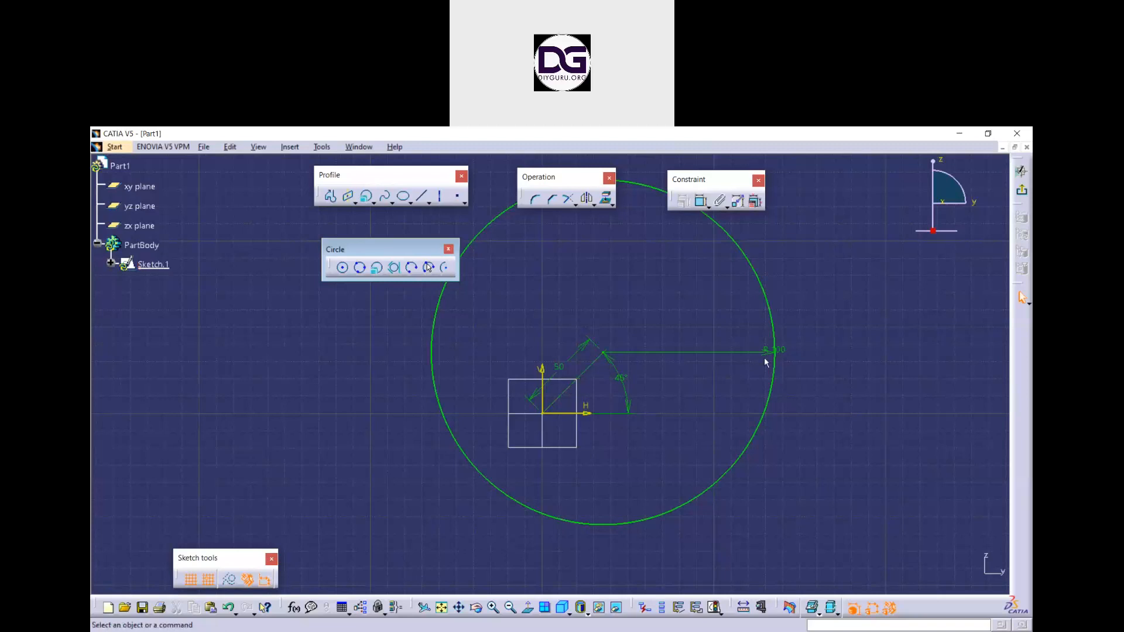
left_click_drag(783, 353, 830, 351)
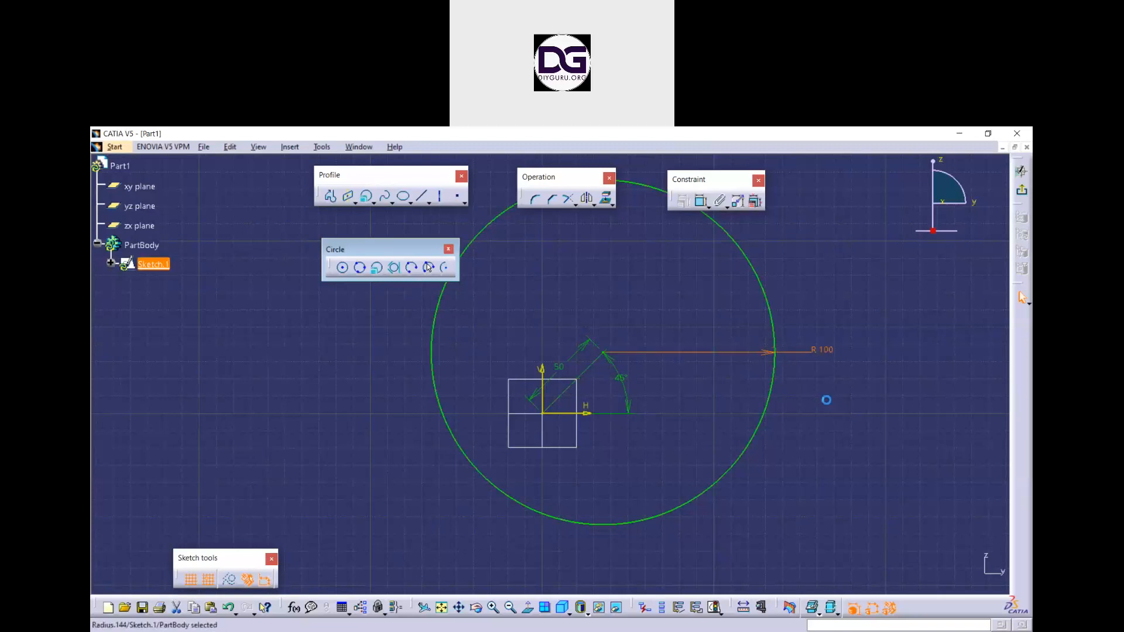
left_click(826, 400)
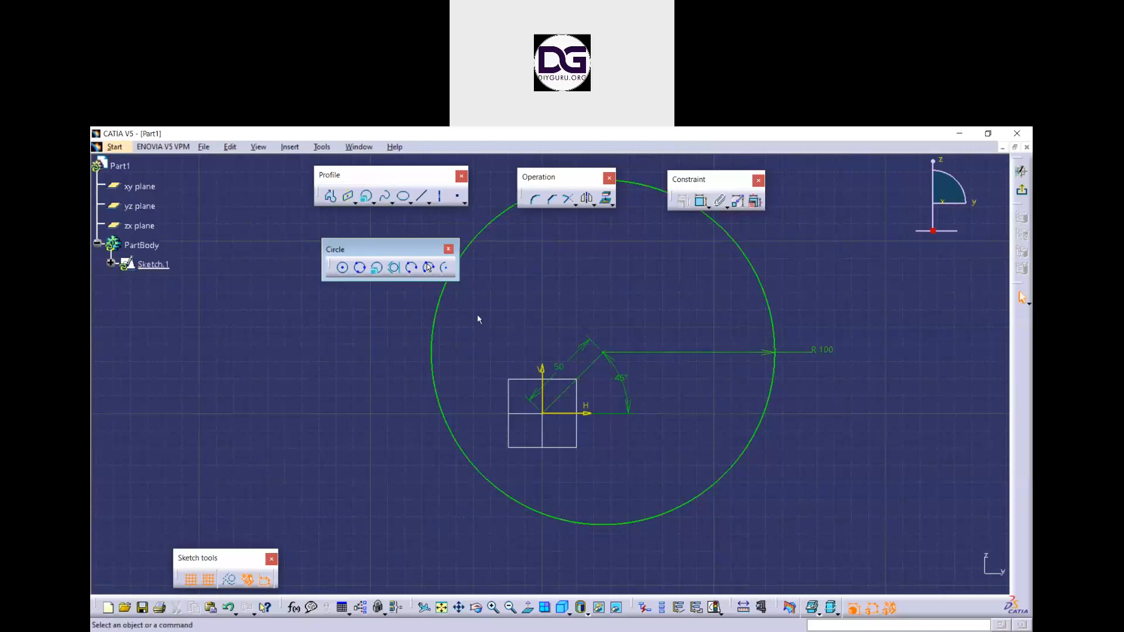
Delete the polar-defined circle along with its leftover center point, reference line and dimensions
left_click(761, 433)
key("Delete")
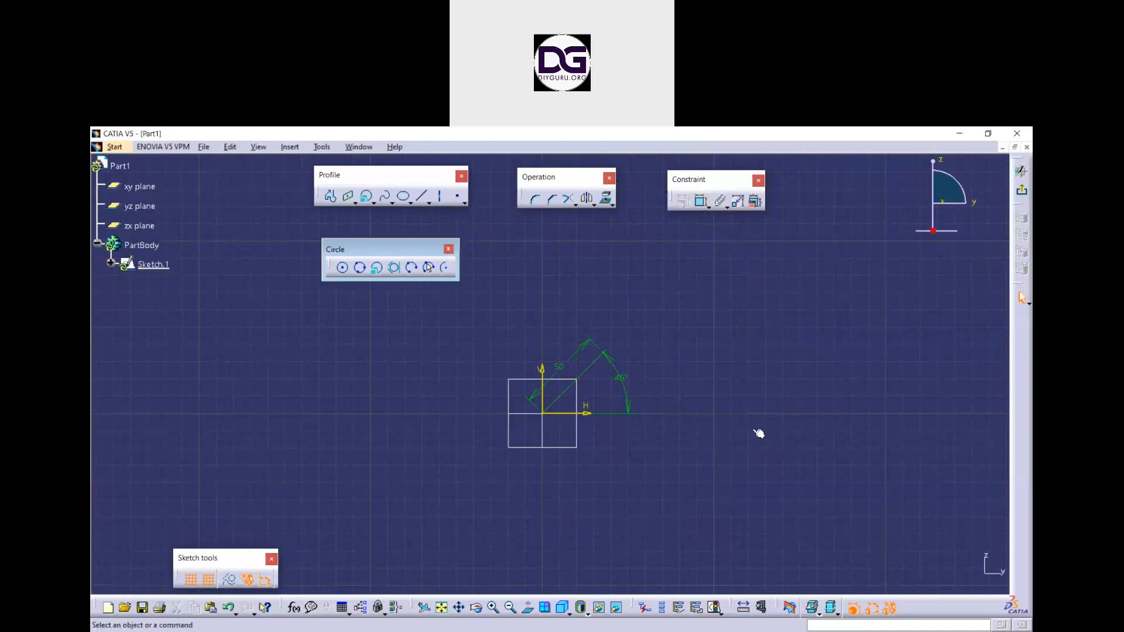
left_click_drag(688, 480, 519, 356)
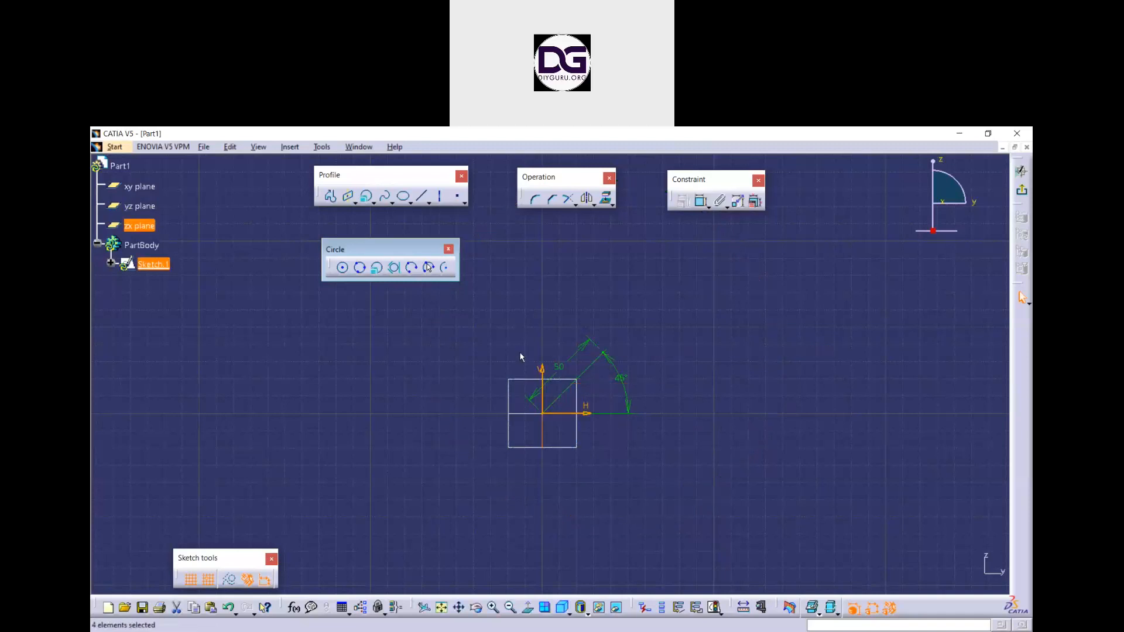
key("Delete")
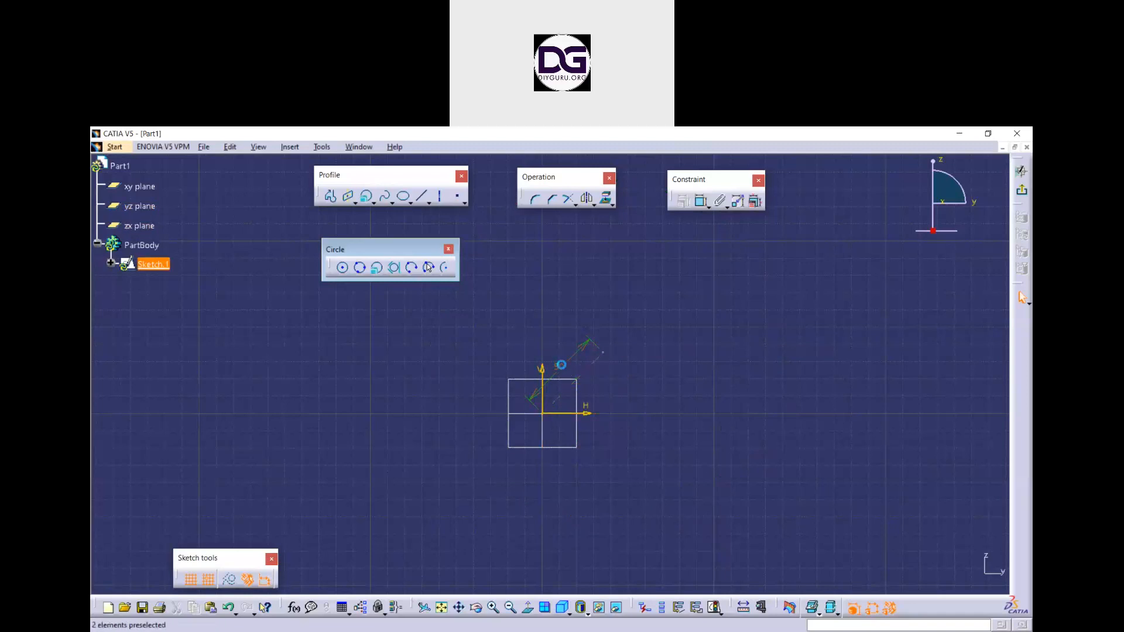
left_click(591, 368)
key("Delete")
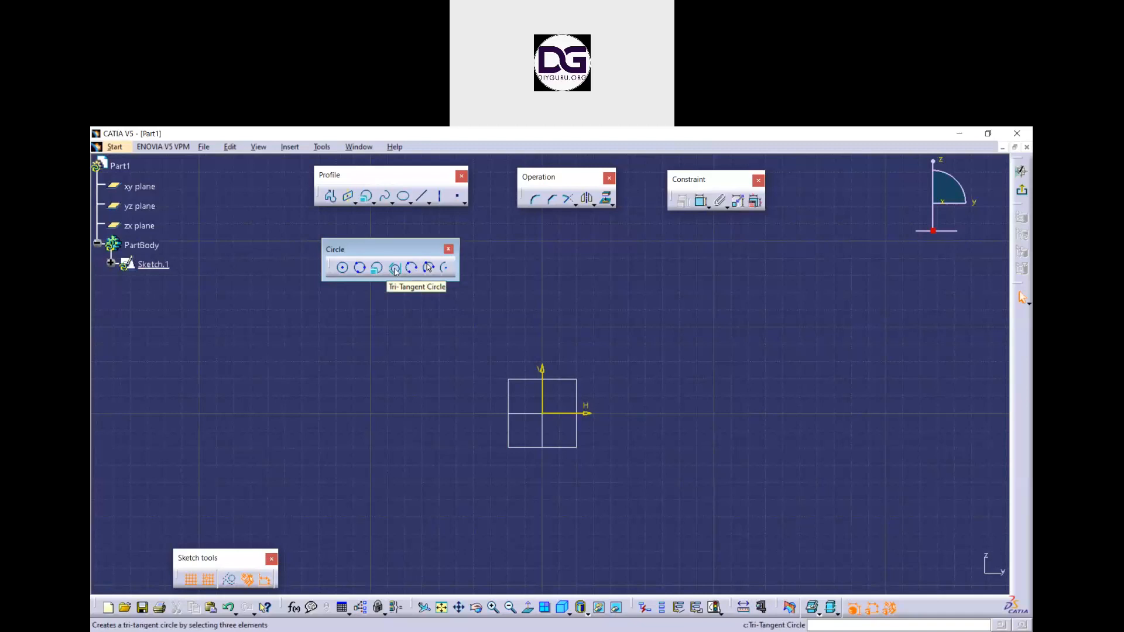
Draw a diagonal line right of the origin, crossing the horizontal axis and rising toward the vertical axis
left_click(395, 269)
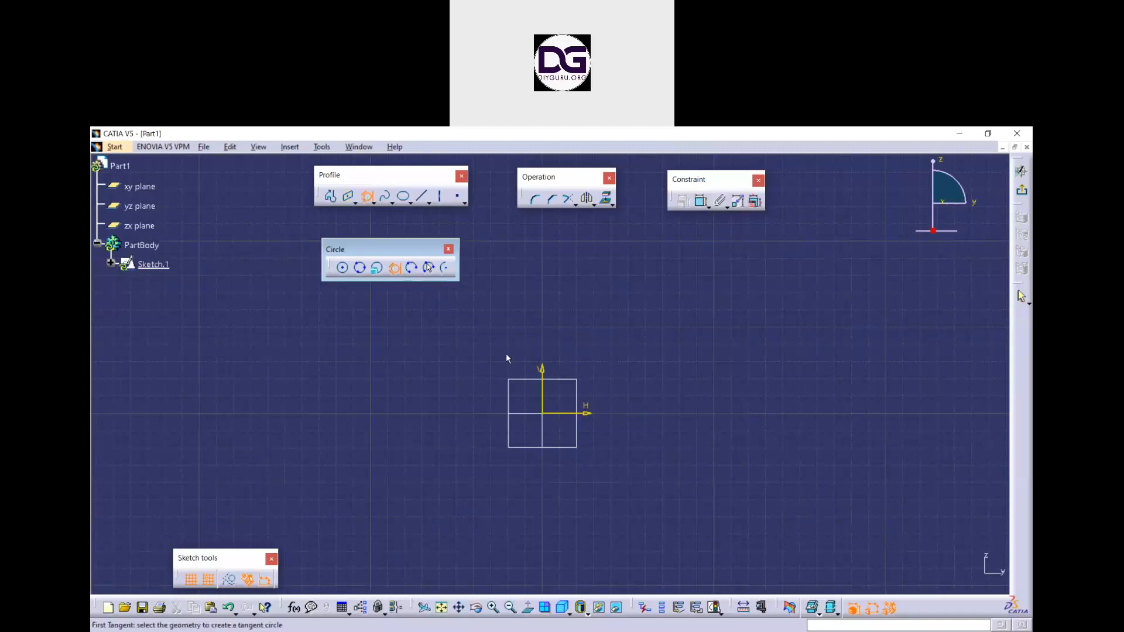
key("Escape")
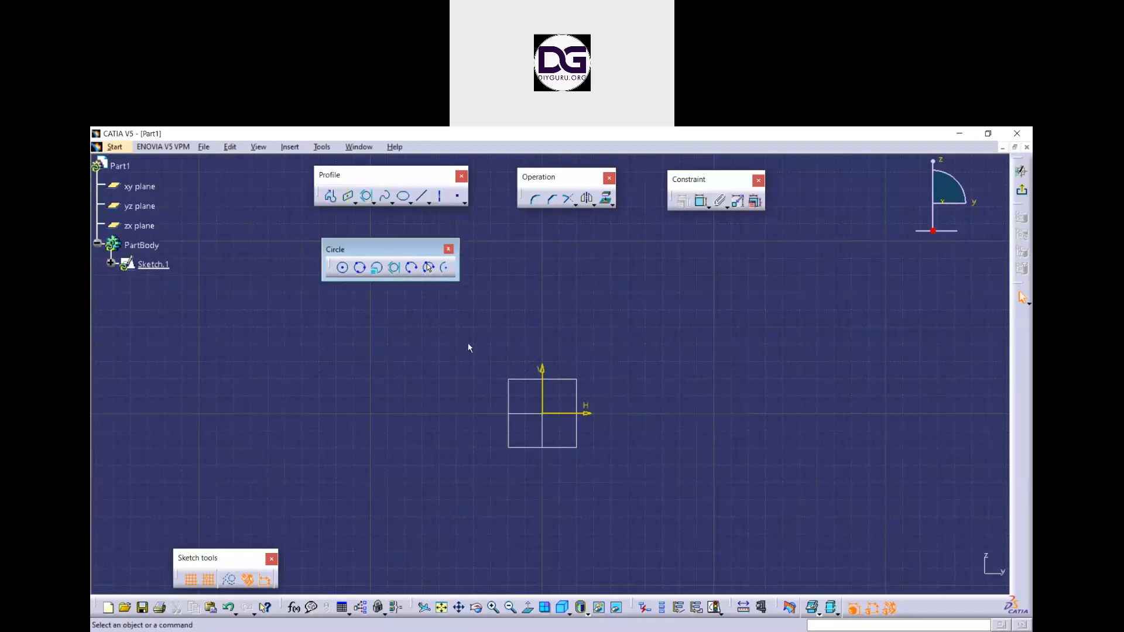
left_click(423, 197)
left_click(714, 432)
left_click(627, 345)
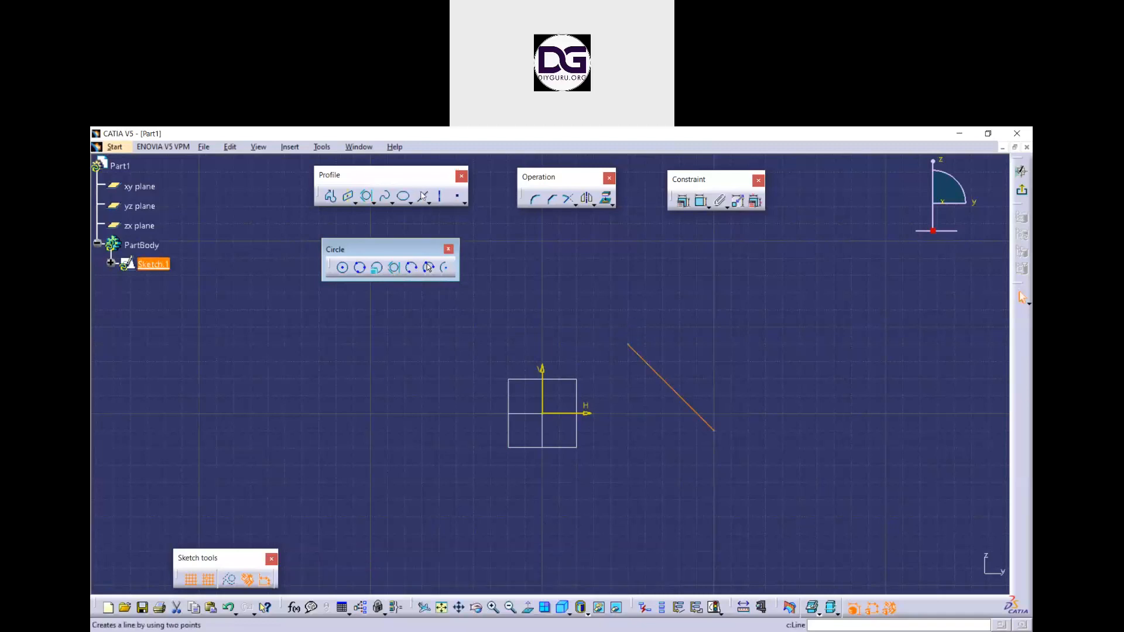
Draw two separate short lines, one inclined left of the origin and one inclined below and right of it
double_click(422, 197)
left_click(382, 486)
left_click(439, 396)
left_click(576, 499)
left_click(611, 448)
left_click(508, 499)
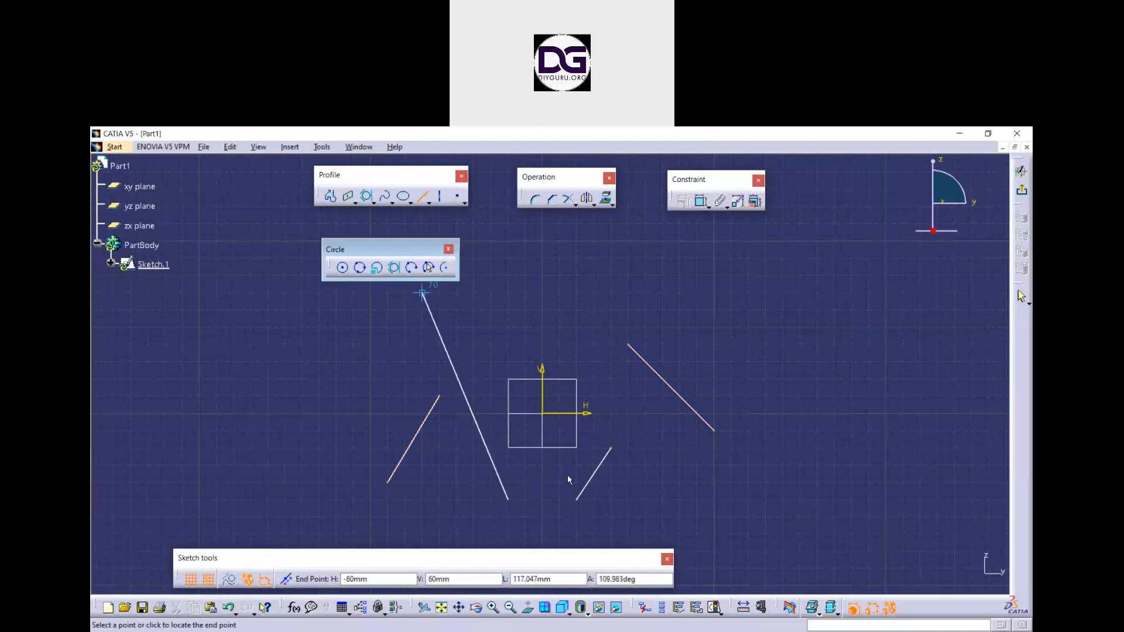
key("Escape")
Try to create a Tri-Tangent Circle touching the left, lower and upper-right lines
left_click(394, 268)
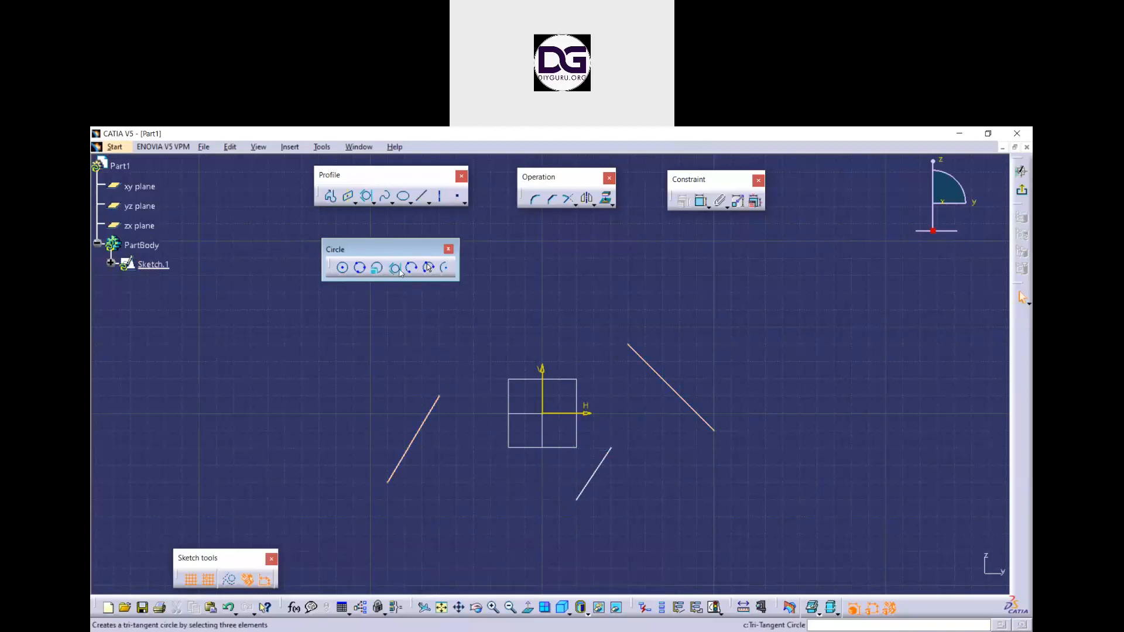
left_click(427, 420)
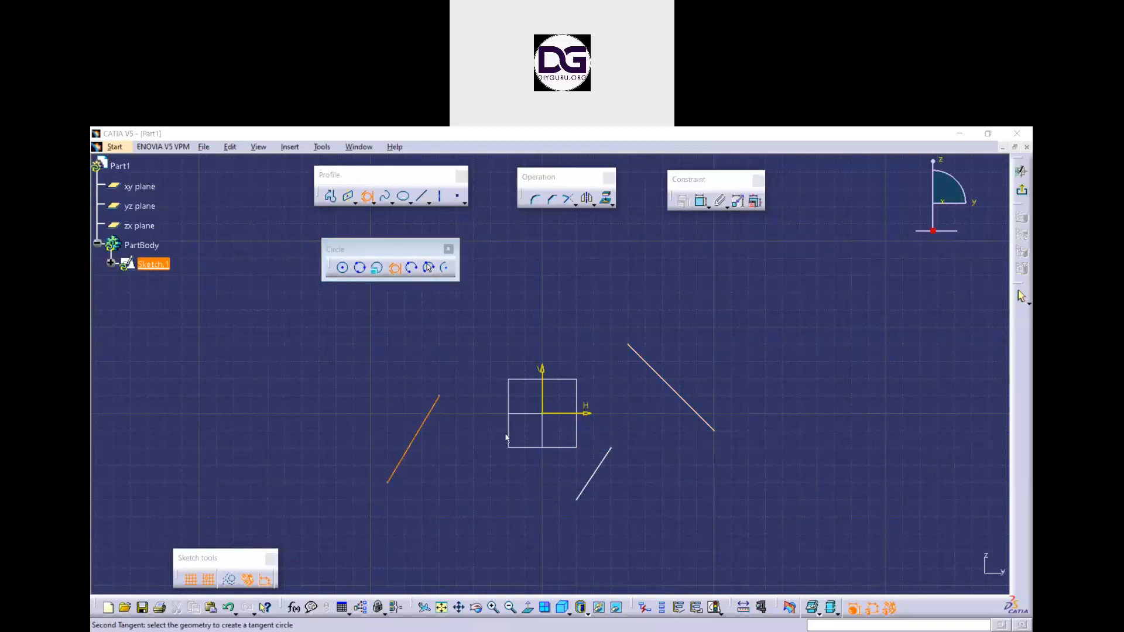
left_click(598, 469)
left_click(665, 383)
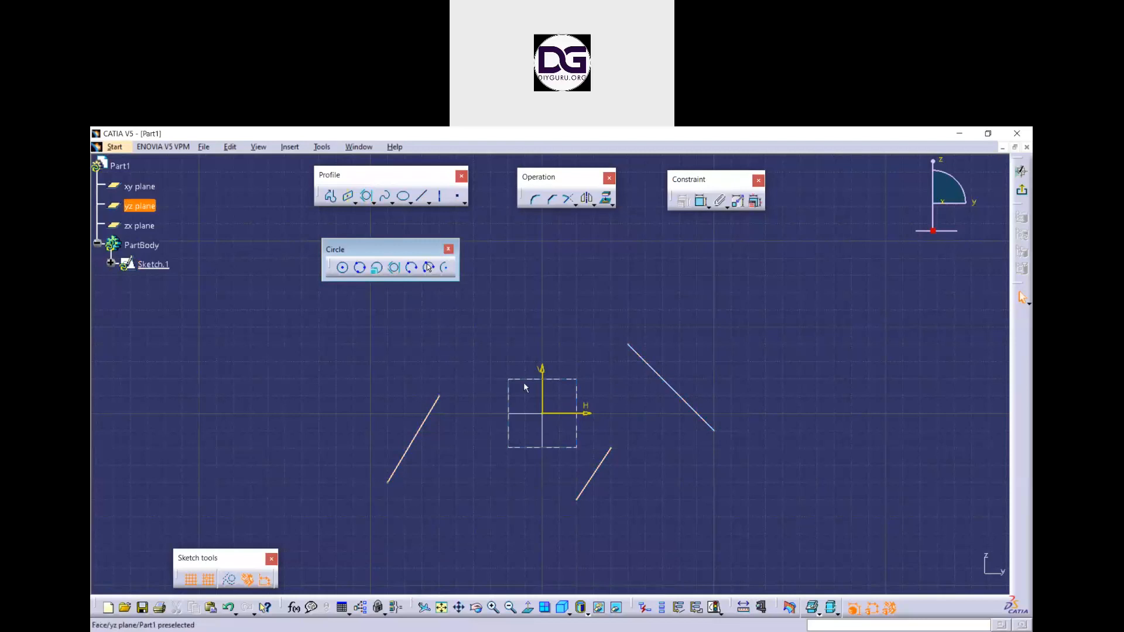
left_click(394, 267)
left_click(427, 427)
left_click(602, 463)
left_click(673, 390)
Move the short lower line farther down and the upper-right line closer to the vertical axis
left_click_drag(609, 460, 622, 530)
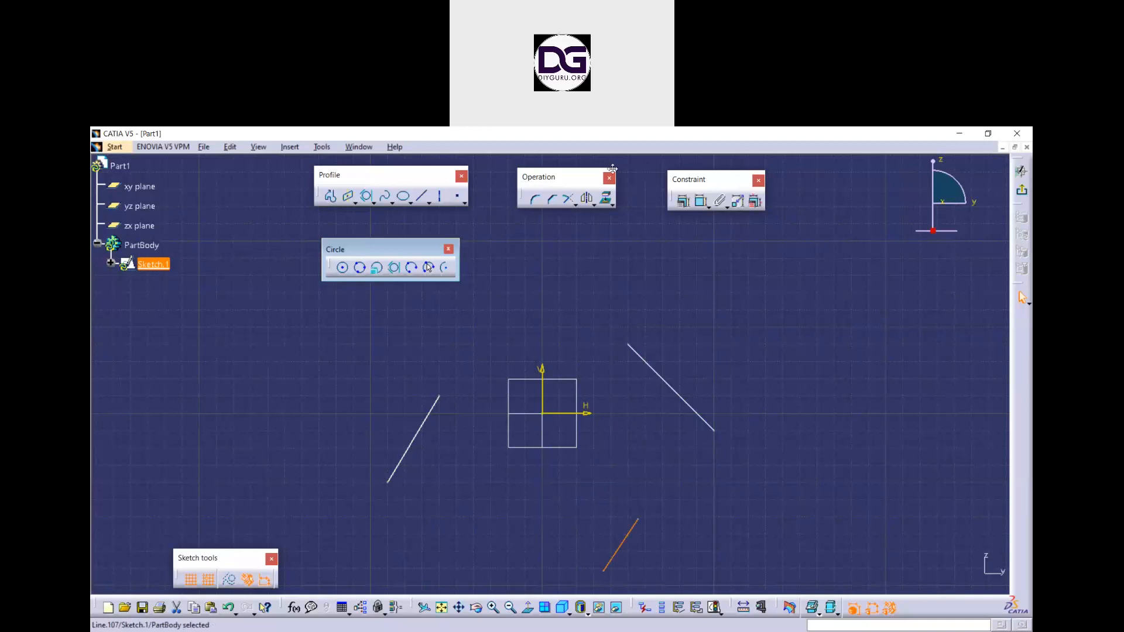
left_click(623, 154)
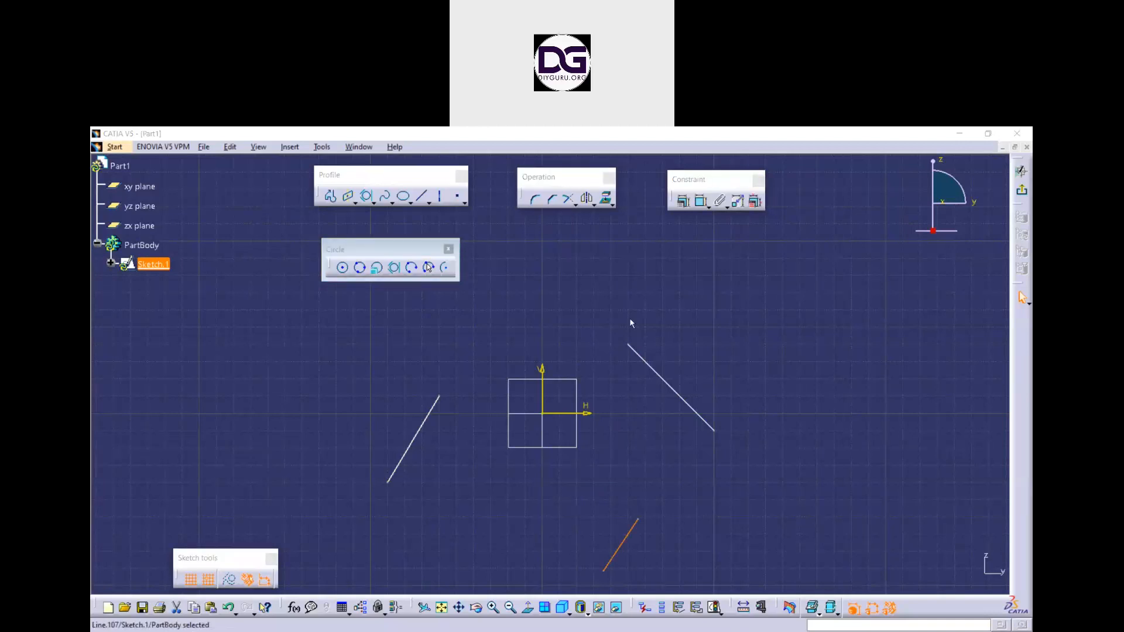
left_click(595, 505)
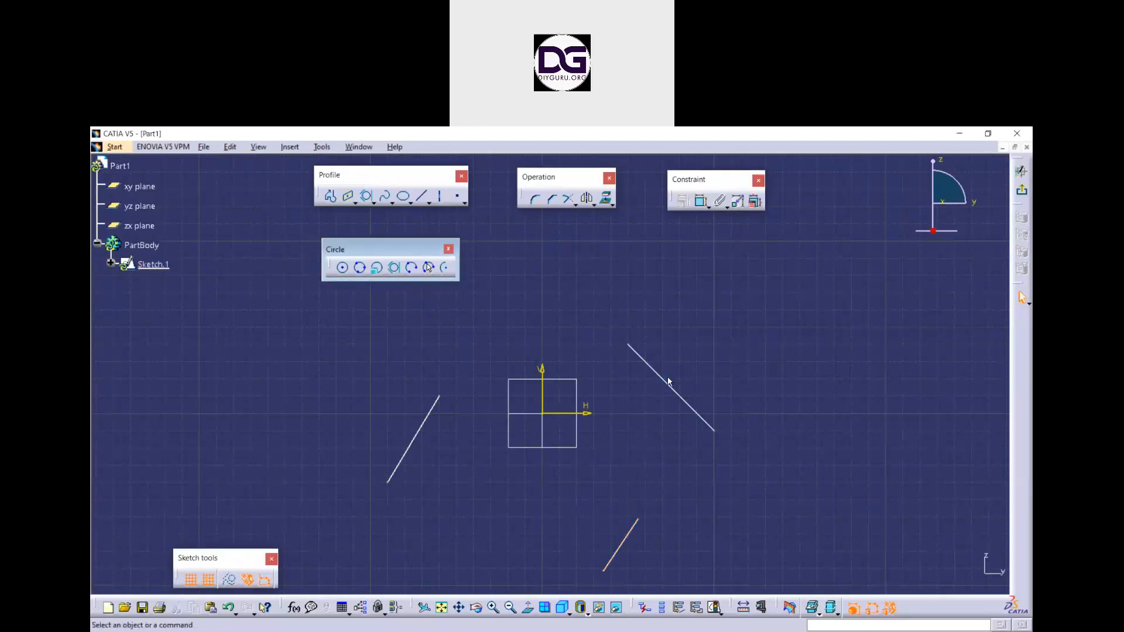
left_click_drag(672, 388, 601, 352)
Create a Tri-Tangent Circle tangent to the upper-right, left and lower lines, in that order
left_click(394, 267)
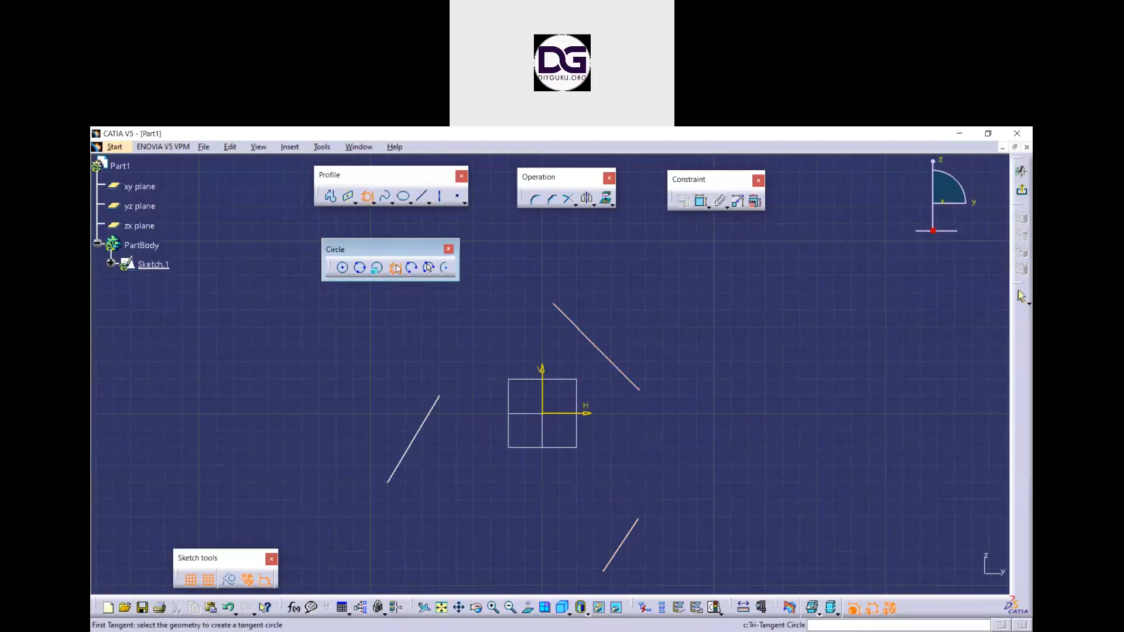
left_click(581, 331)
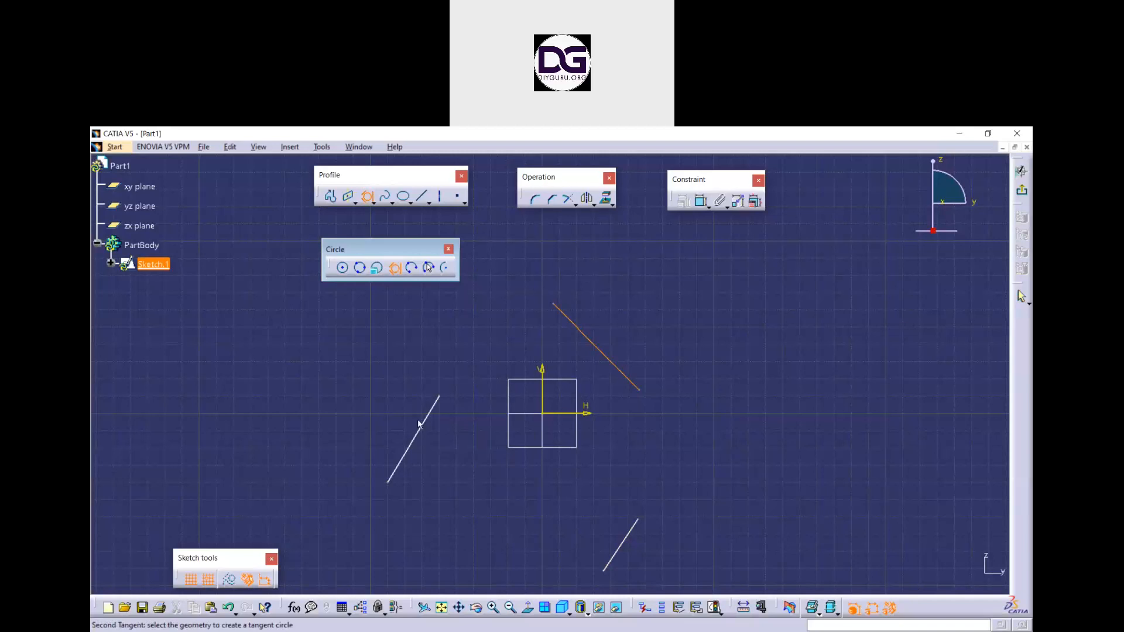
left_click(426, 429)
left_click(619, 552)
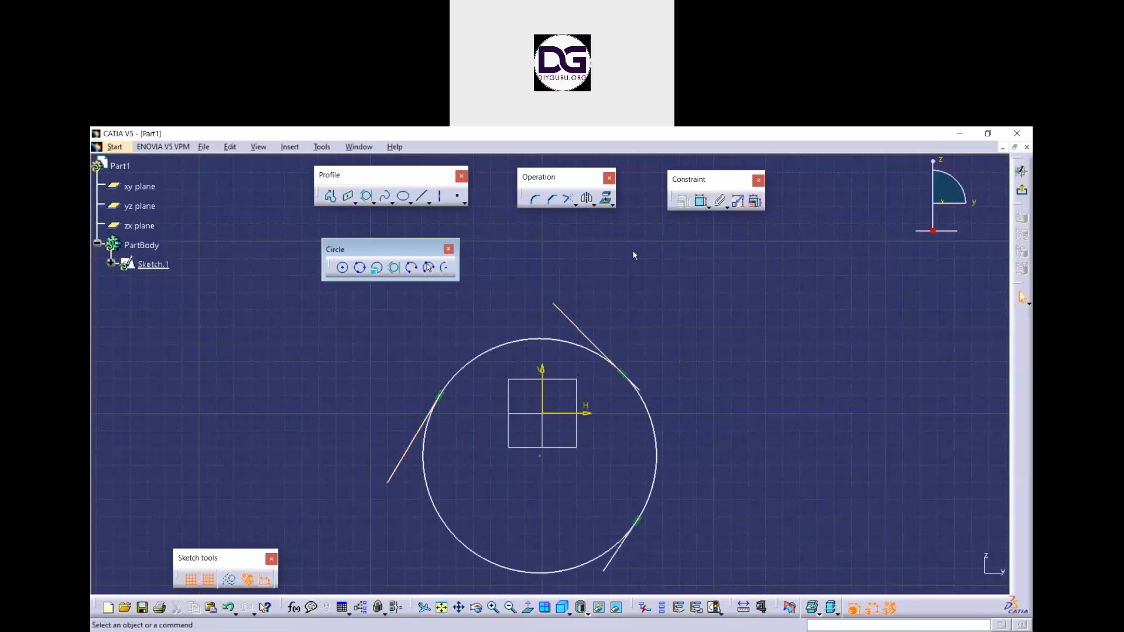
Delete the three lines and the tri-tangent circle to empty the sketch
left_click_drag(712, 554, 387, 324)
key("Delete")
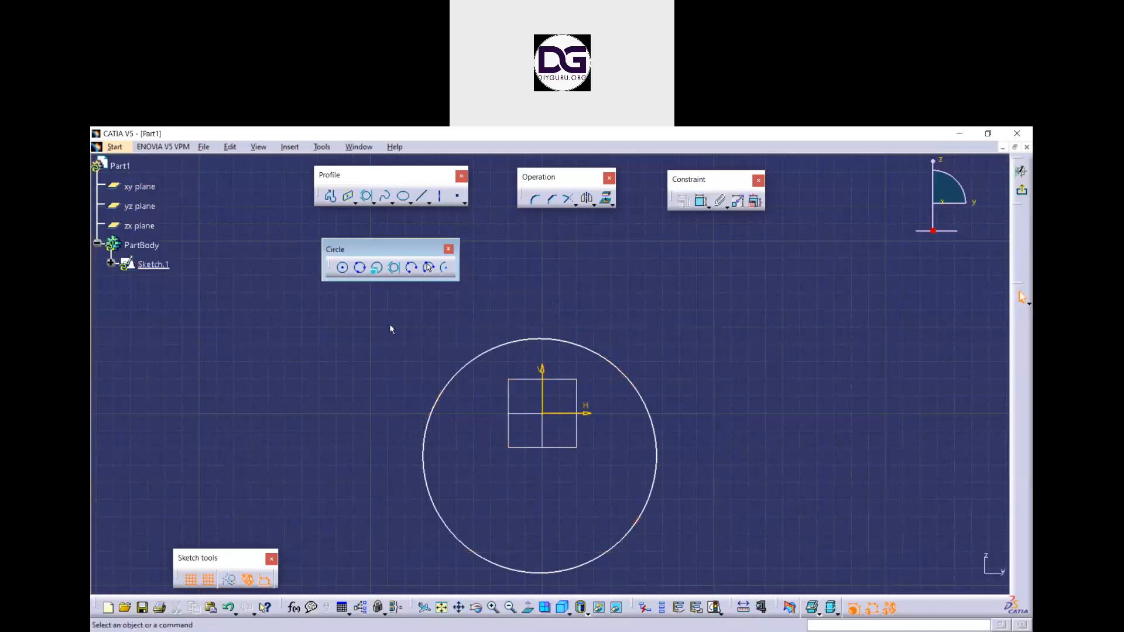
left_click(616, 367)
key("Delete")
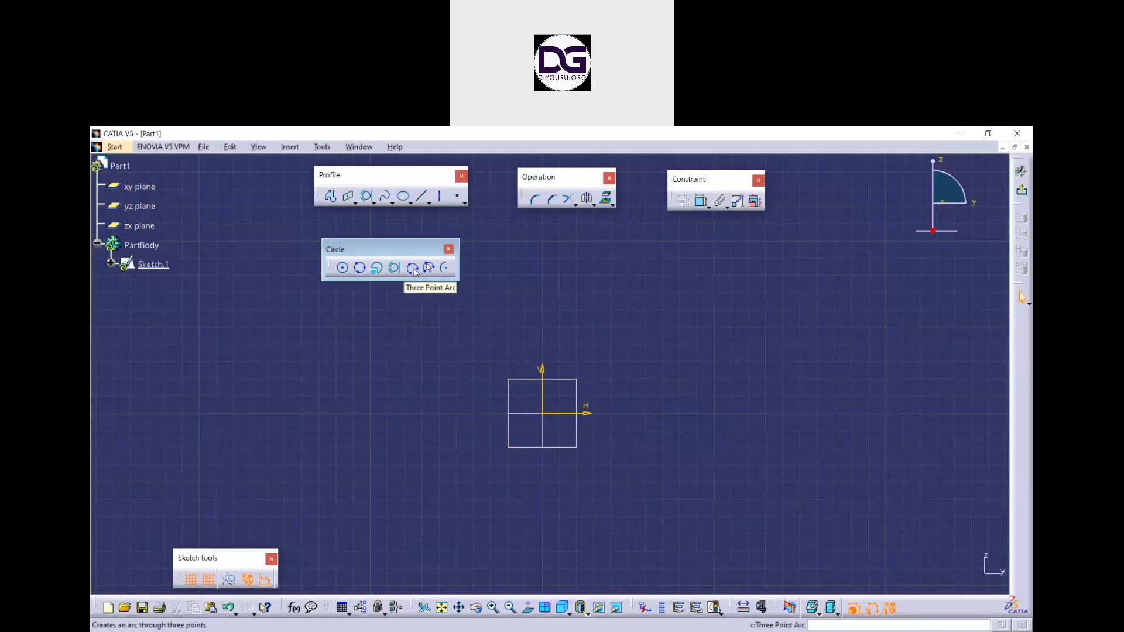
Draw a large Three Point Arc above and right of the origin, leaving its opening at the lower left
left_click(414, 269)
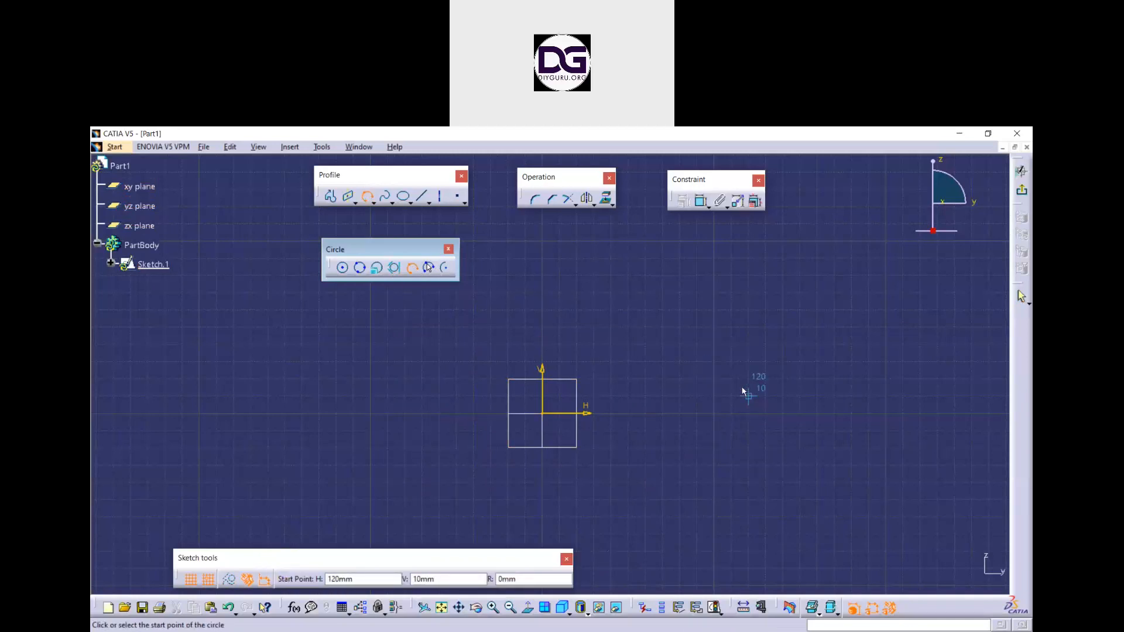
left_click(714, 363)
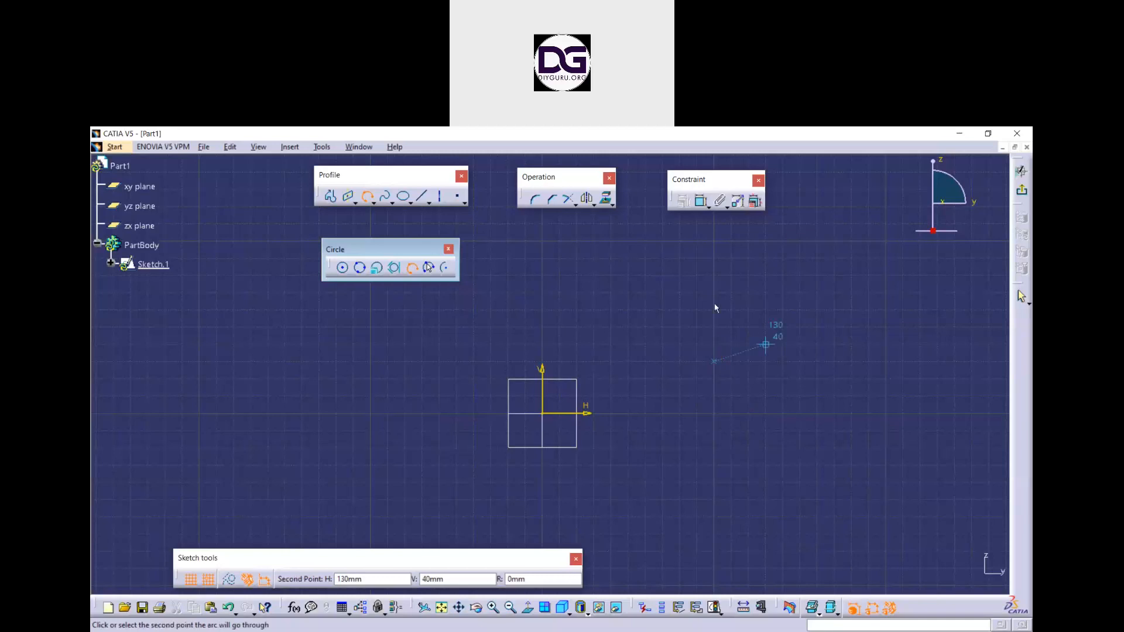
left_click(685, 291)
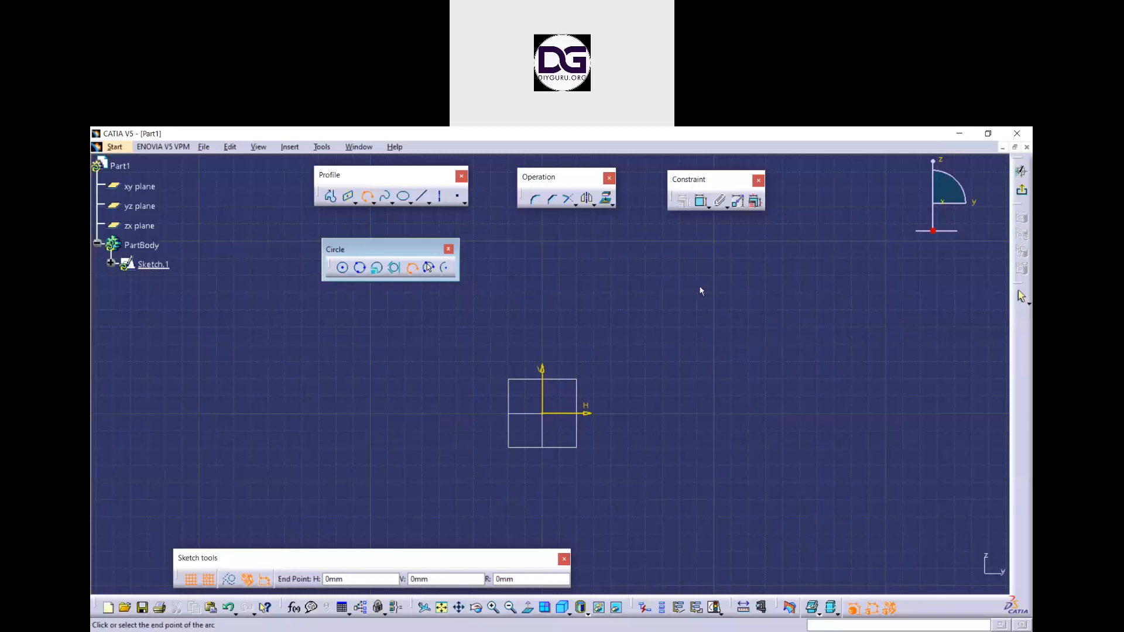
left_click(800, 396)
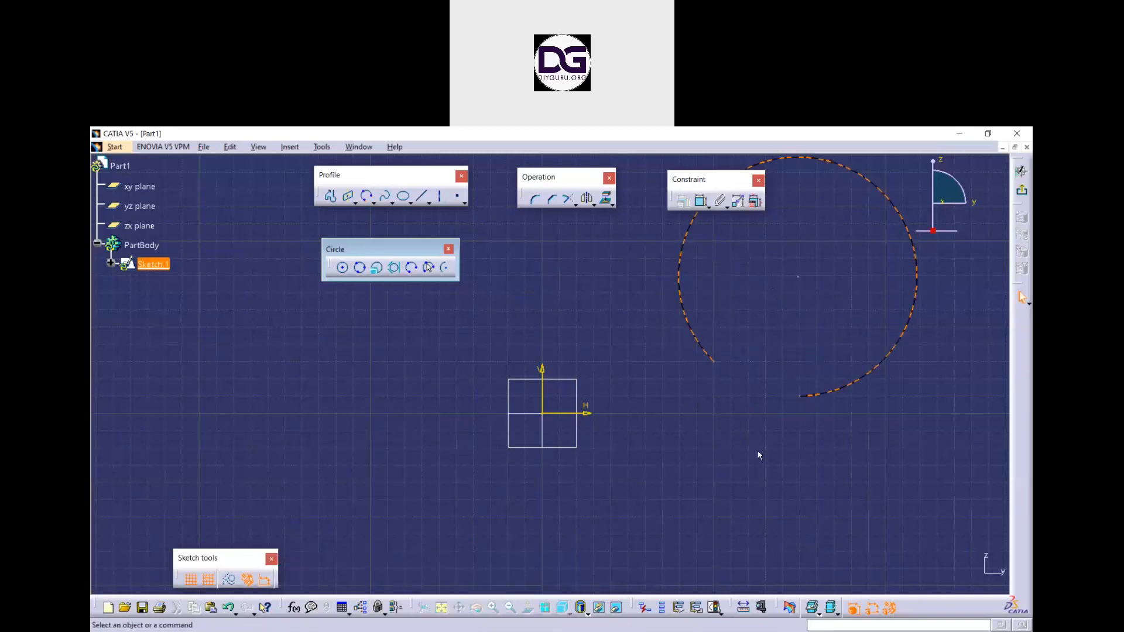
Draw a Three Point Arc between the vertical axis and the sketch's far left, opening toward the origin
middle_click_drag(722, 409, 724, 468)
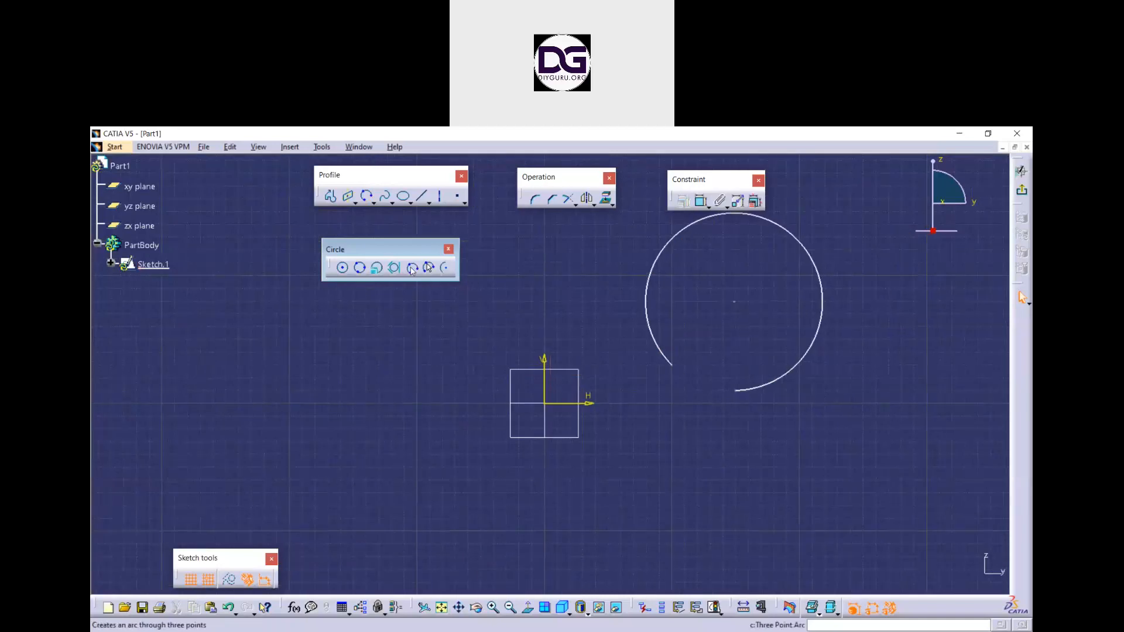
left_click(412, 268)
left_click(369, 435)
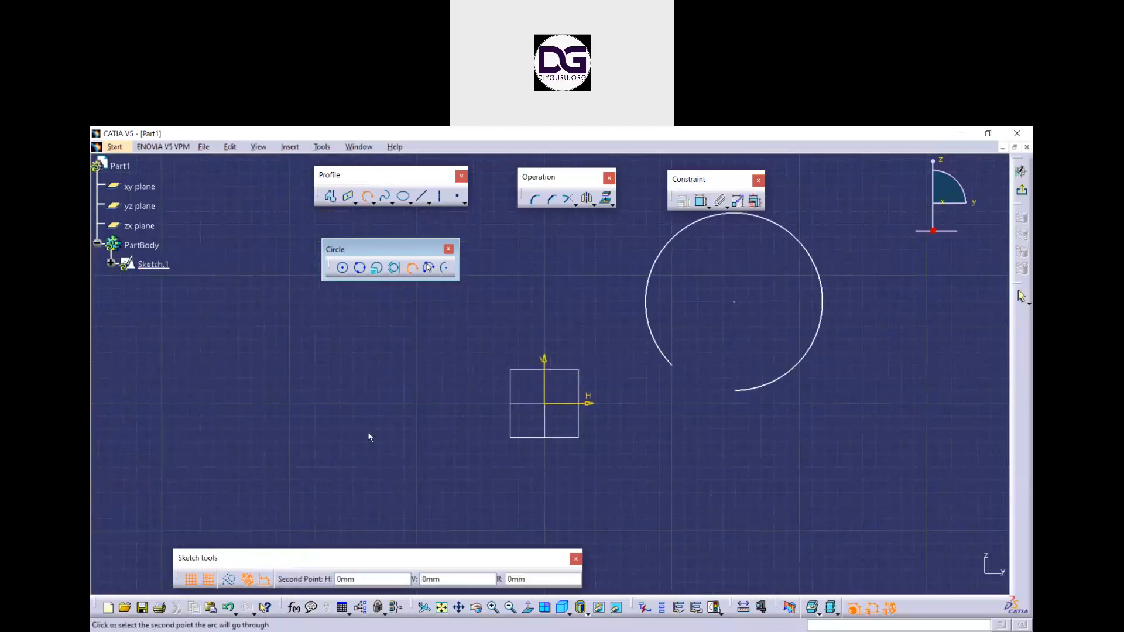
left_click(332, 384)
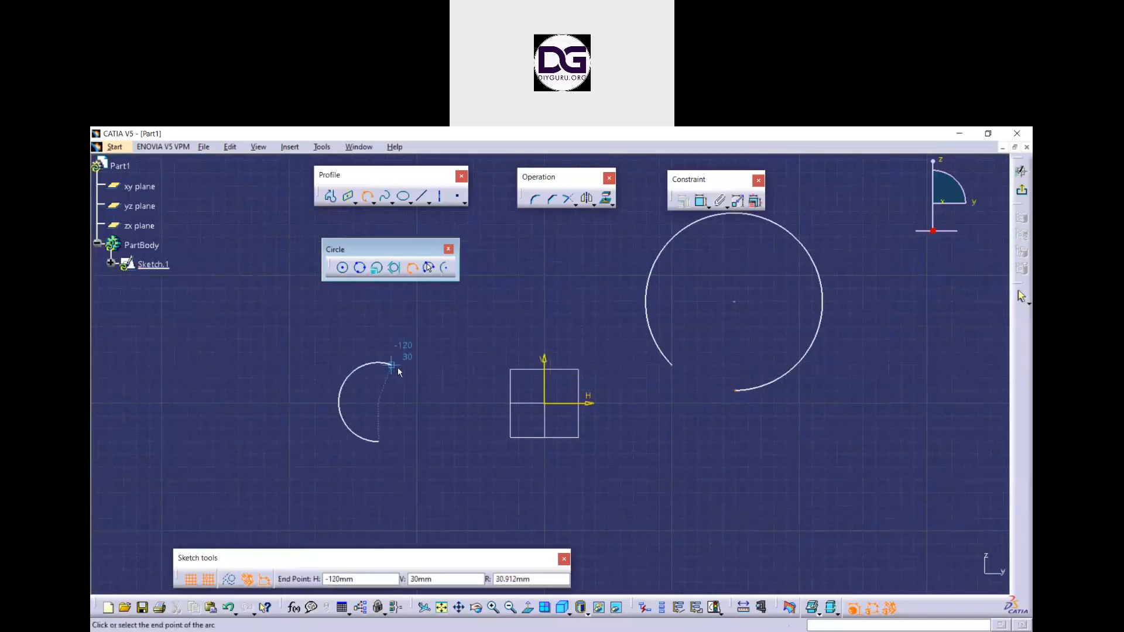
left_click(419, 365)
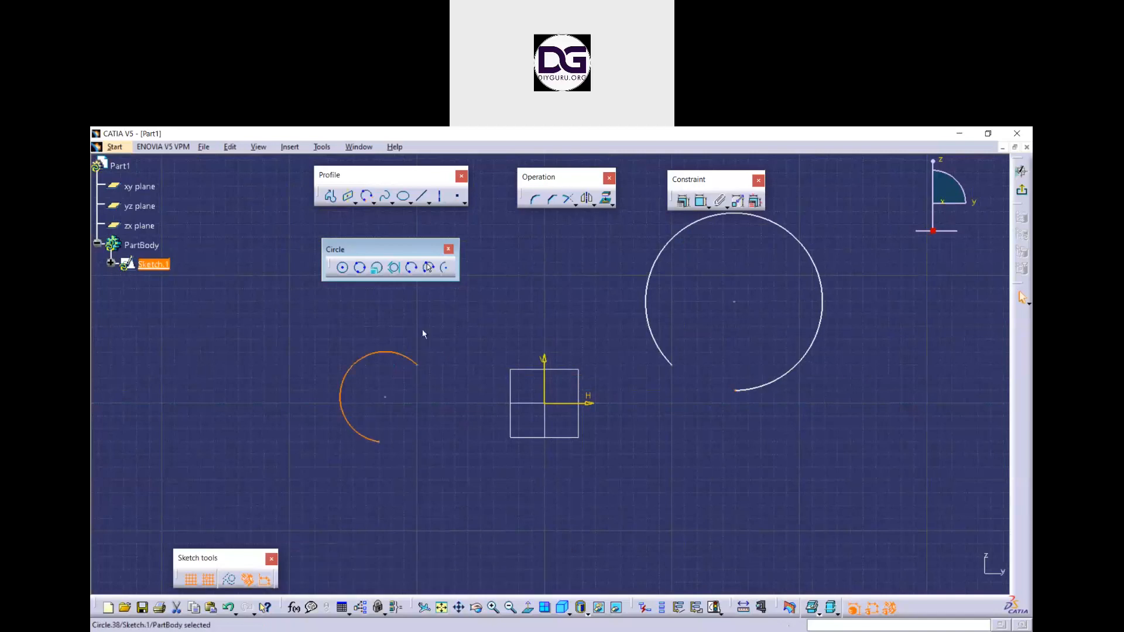
Draw a Three Point Arc Starting With Limits below and right of the origin, opening at its lower left
left_click(429, 269)
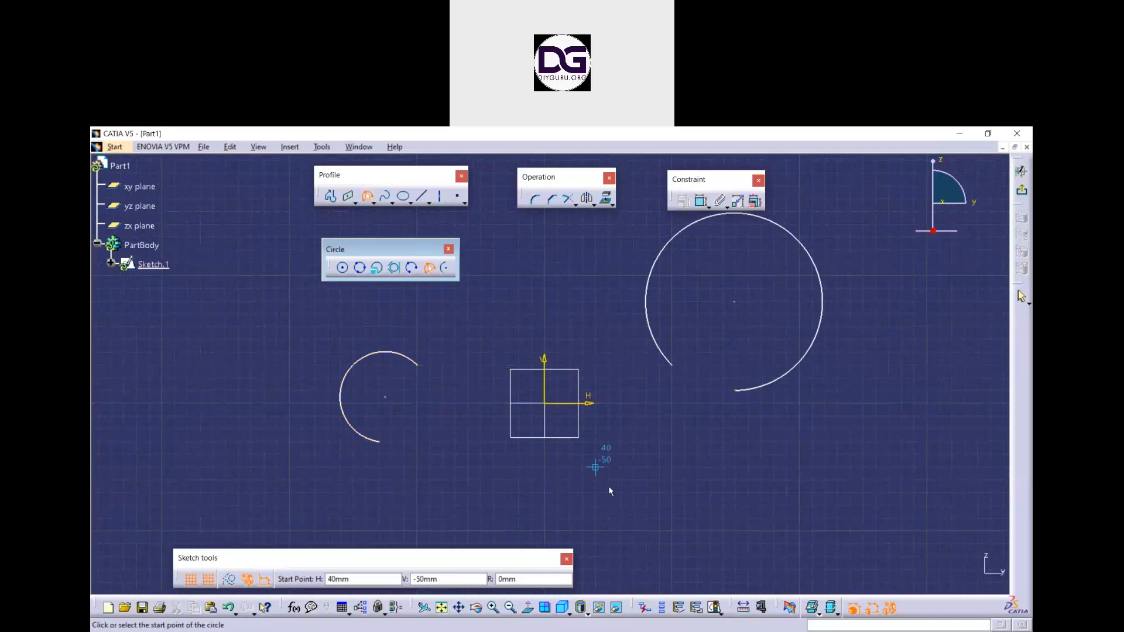
left_click(655, 497)
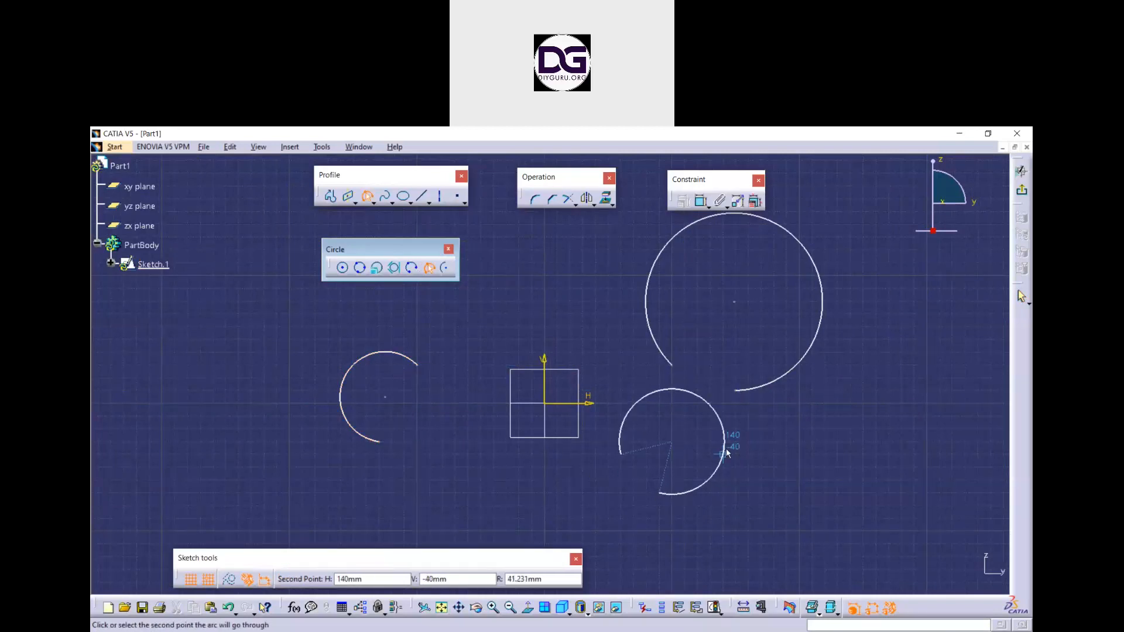
left_click(693, 461)
left_click(614, 487)
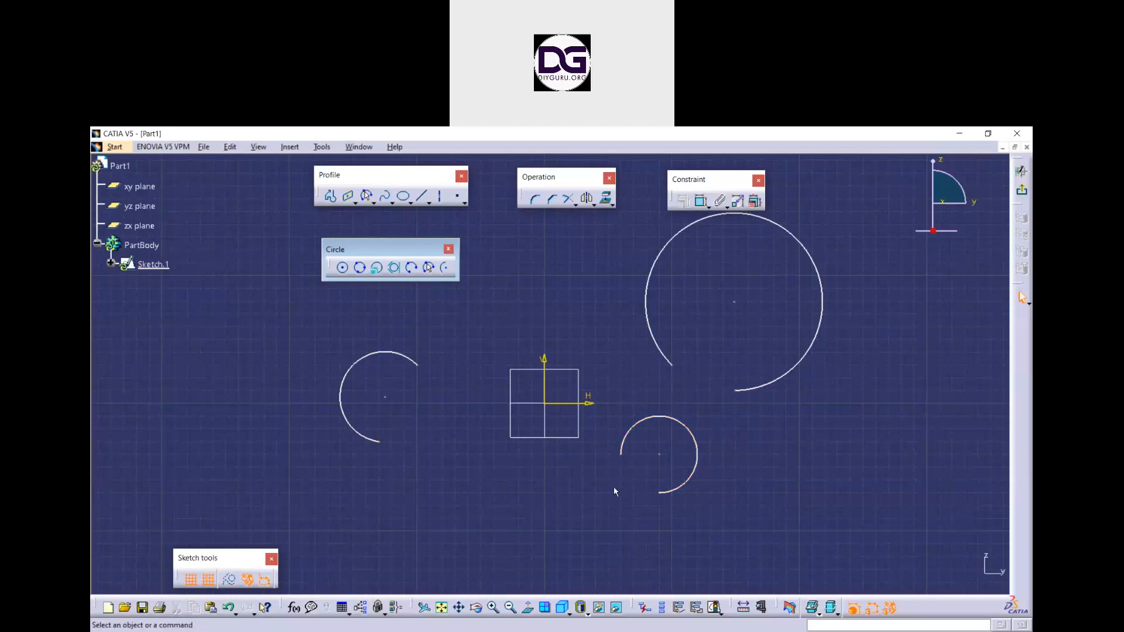
Draw another Three Point Arc Starting With Limits at the far left, bulging toward the origin with vertically aligned ends
left_click(429, 268)
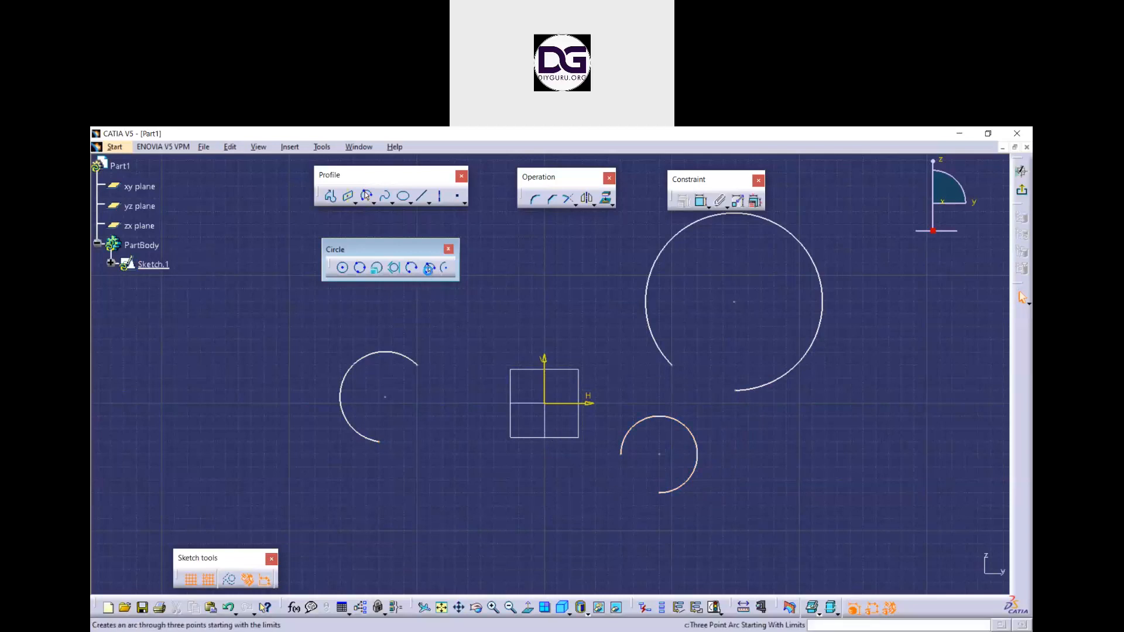
left_click(240, 460)
left_click(239, 376)
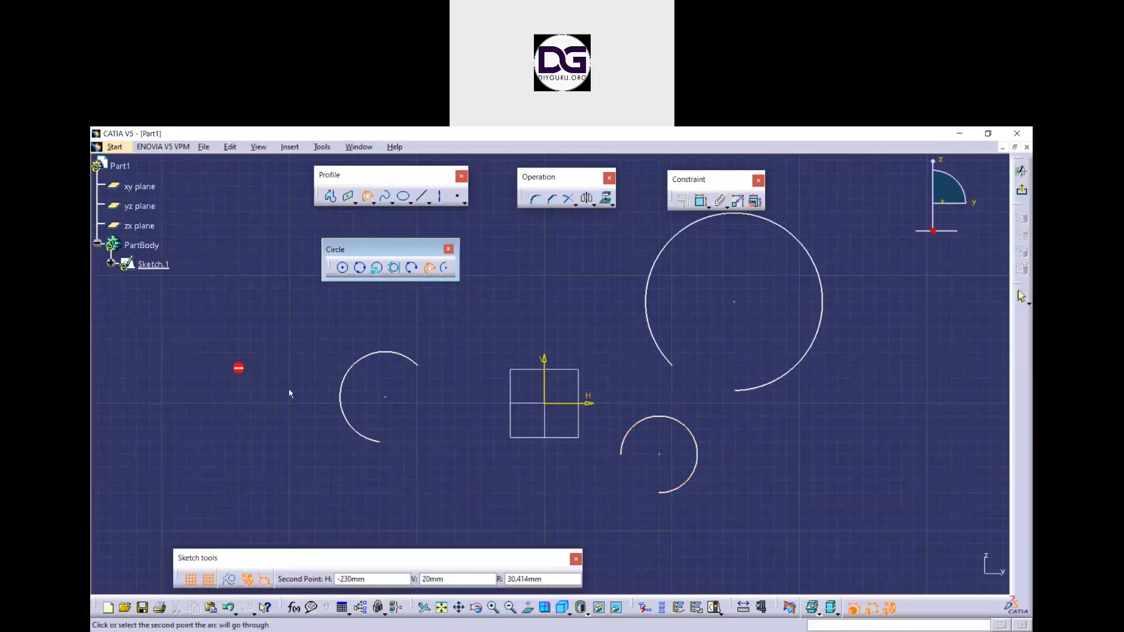
left_click(289, 391)
left_click(382, 484)
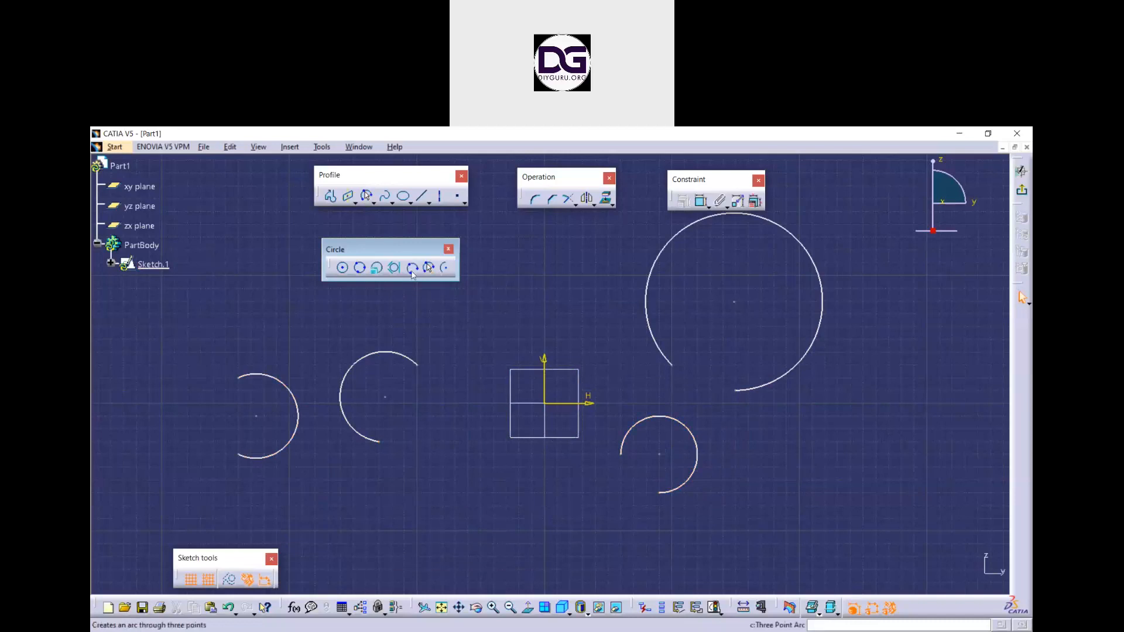
Draw a small Three Point Arc of about 16 mm radius below and left of the origin, ending at H -50 mm, V -30 mm
left_click(411, 268)
left_click(493, 479)
left_click(466, 459)
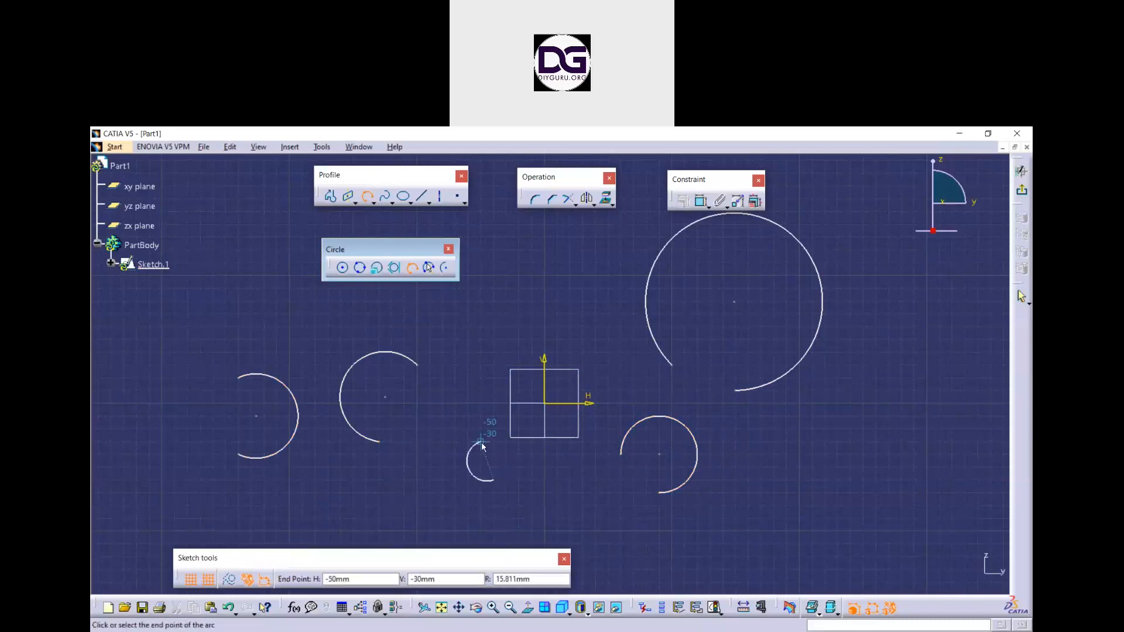
left_click(480, 442)
Delete all the practice arcs to empty the sketch
left_click_drag(847, 529, 259, 332)
key("Delete")
left_click(288, 389)
key("Delete")
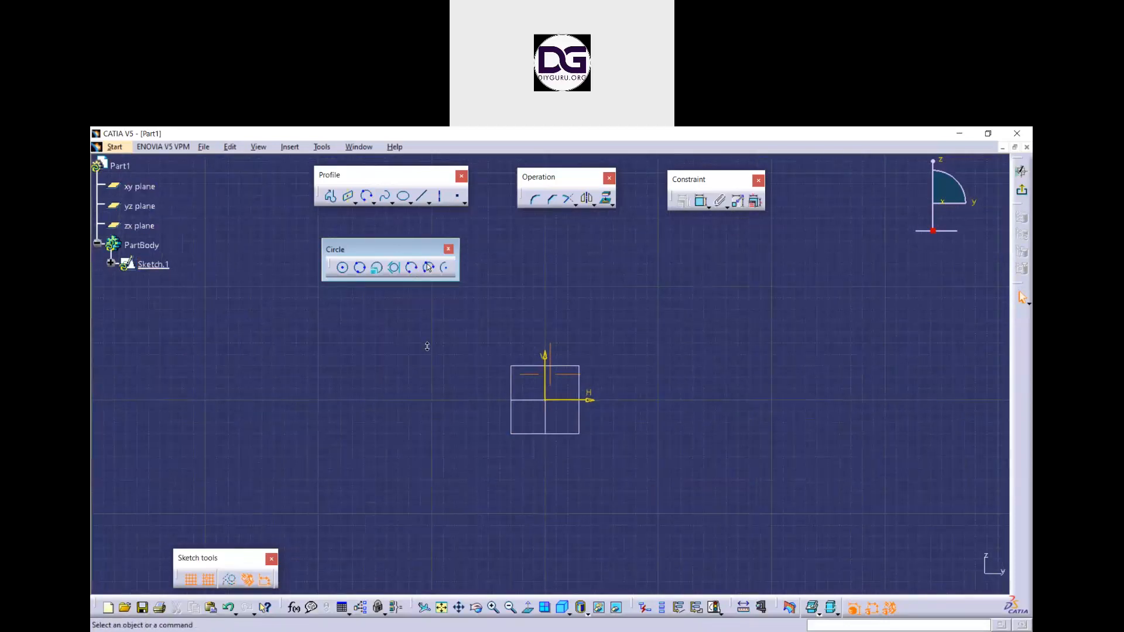
Draw a Three Point Arc of 25 mm radius right of the origin, ending at H 120 mm, V 30 mm, and delete it
left_click(413, 270)
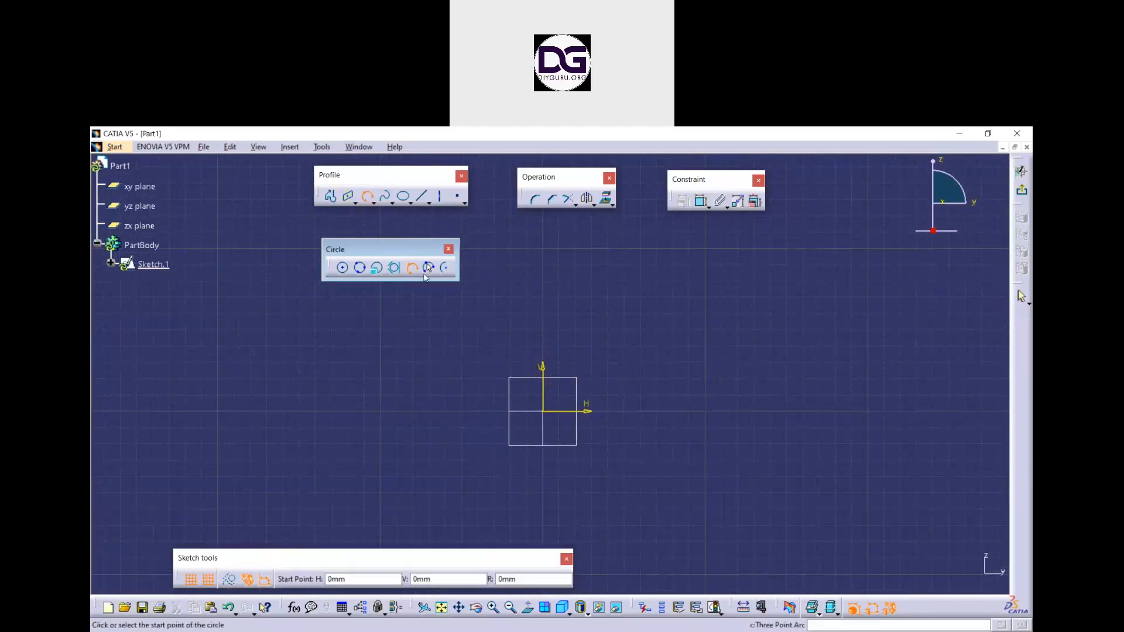
left_click(673, 395)
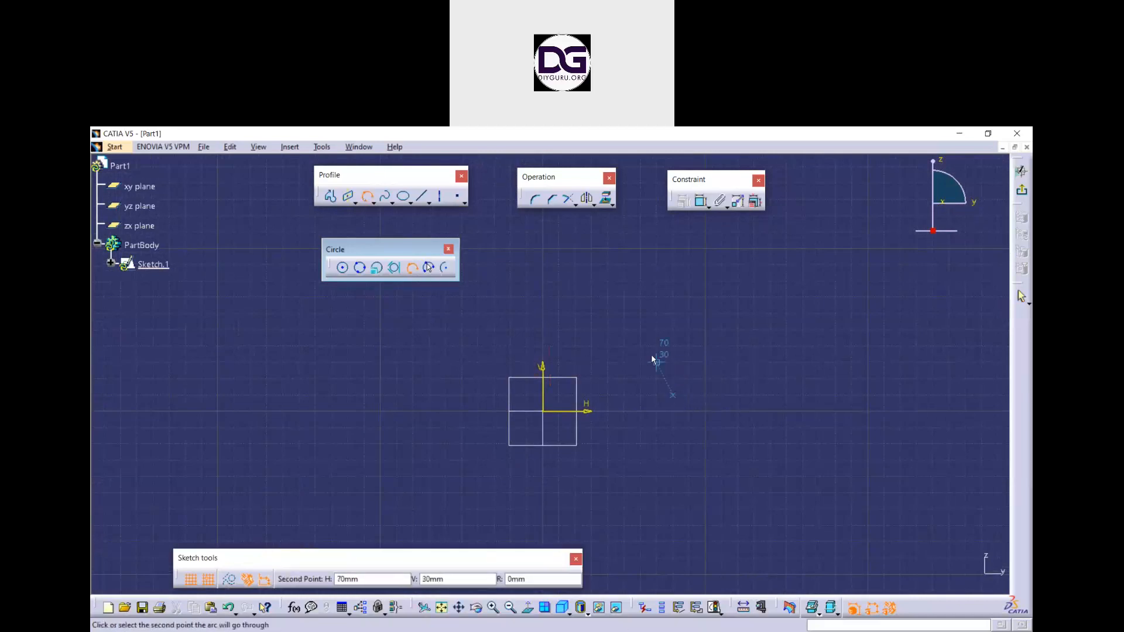
left_click(652, 355)
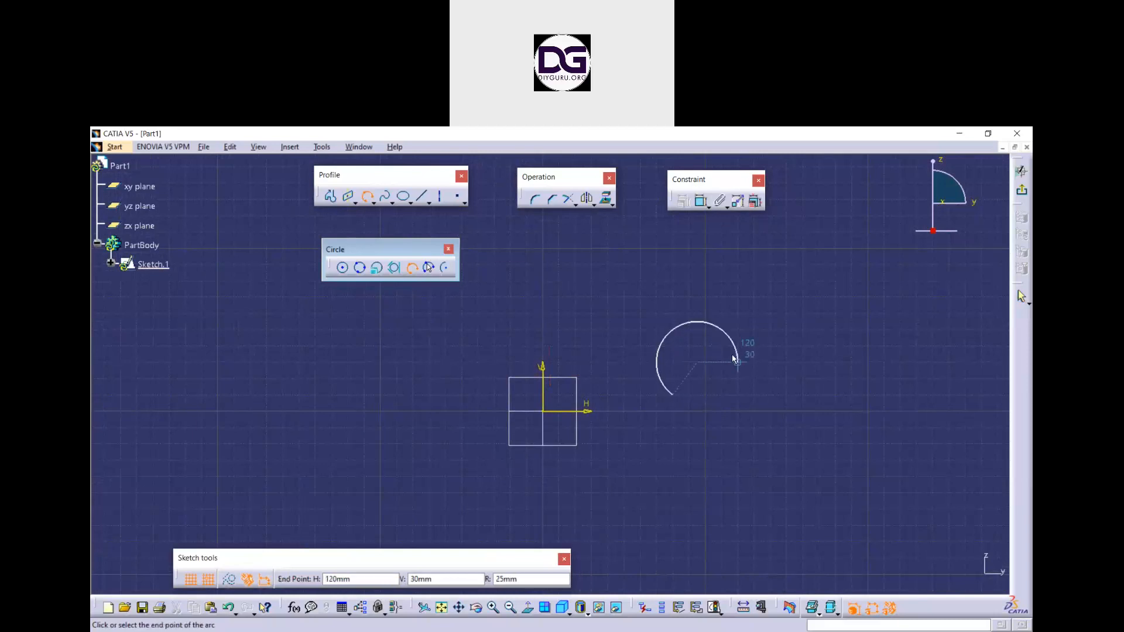
left_click(733, 357)
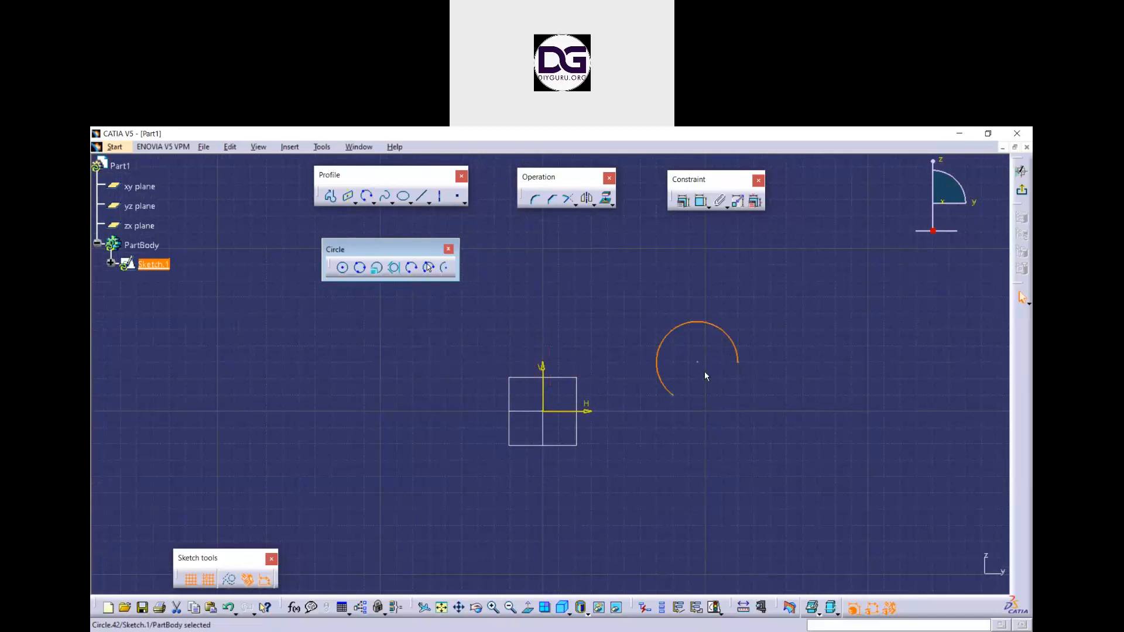
key("Delete")
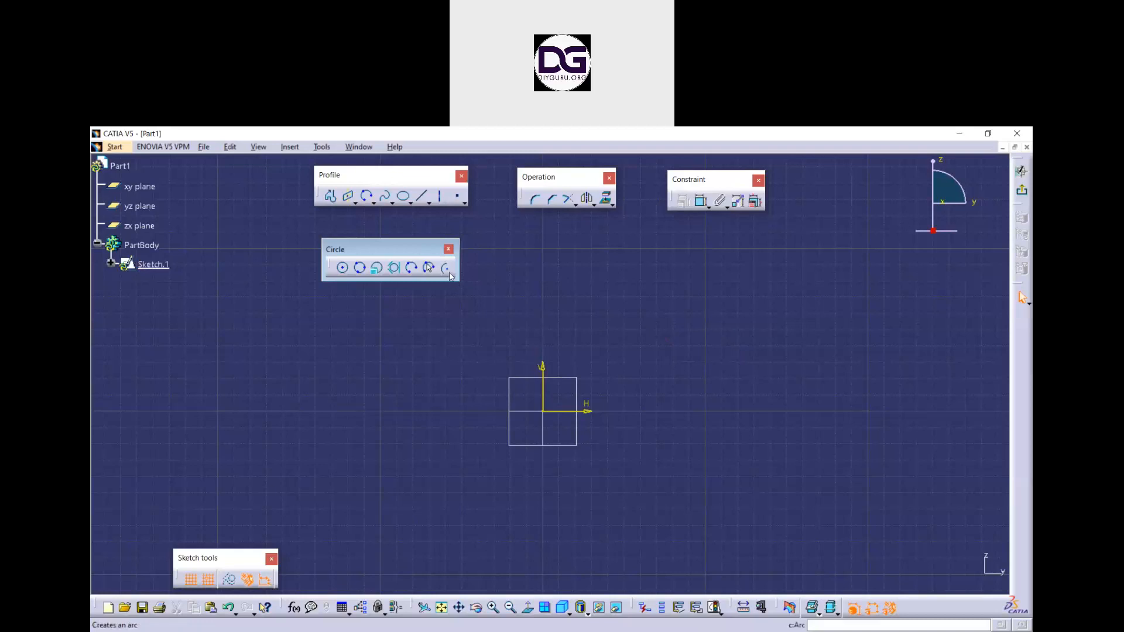
Draw a center-based Arc centered on the horizontal axis right of the origin, sweeping over from upper left to lower right
left_click(445, 268)
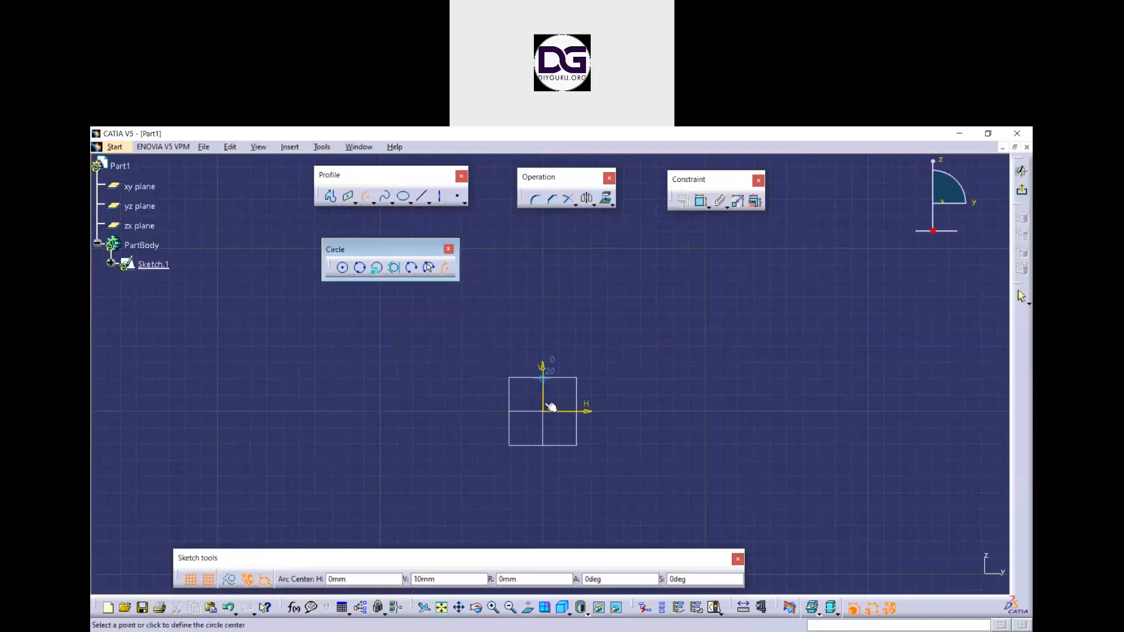
left_click(682, 411)
left_click(592, 328)
left_click(765, 479)
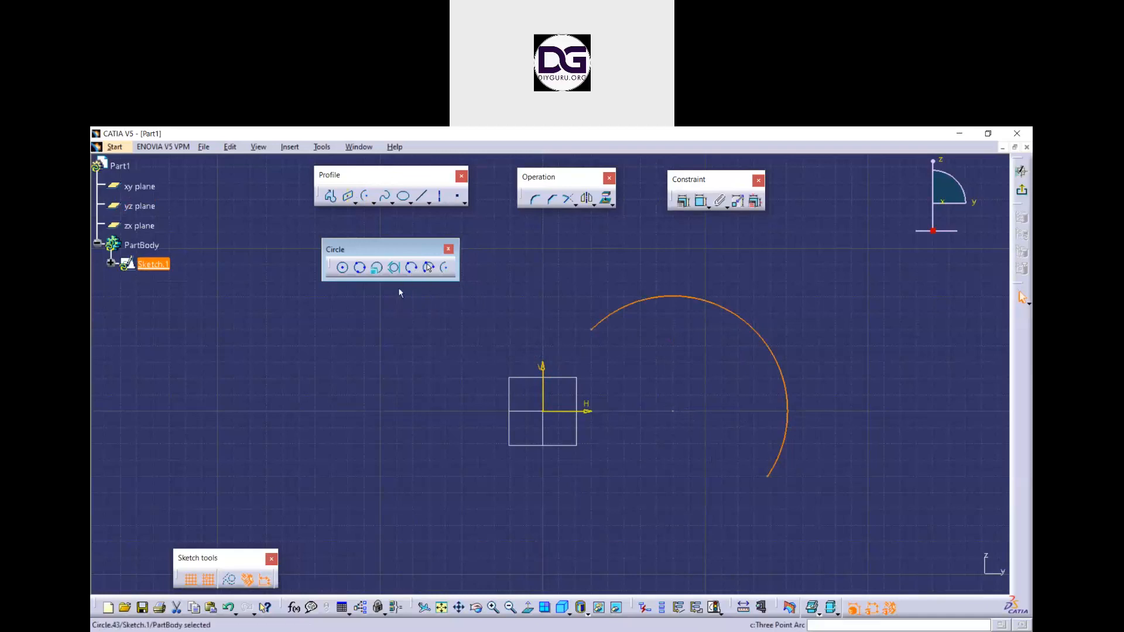
Draw a center-based Arc of about 57 mm radius left of the origin, from a 45-degree start around to the lower left
left_click(446, 268)
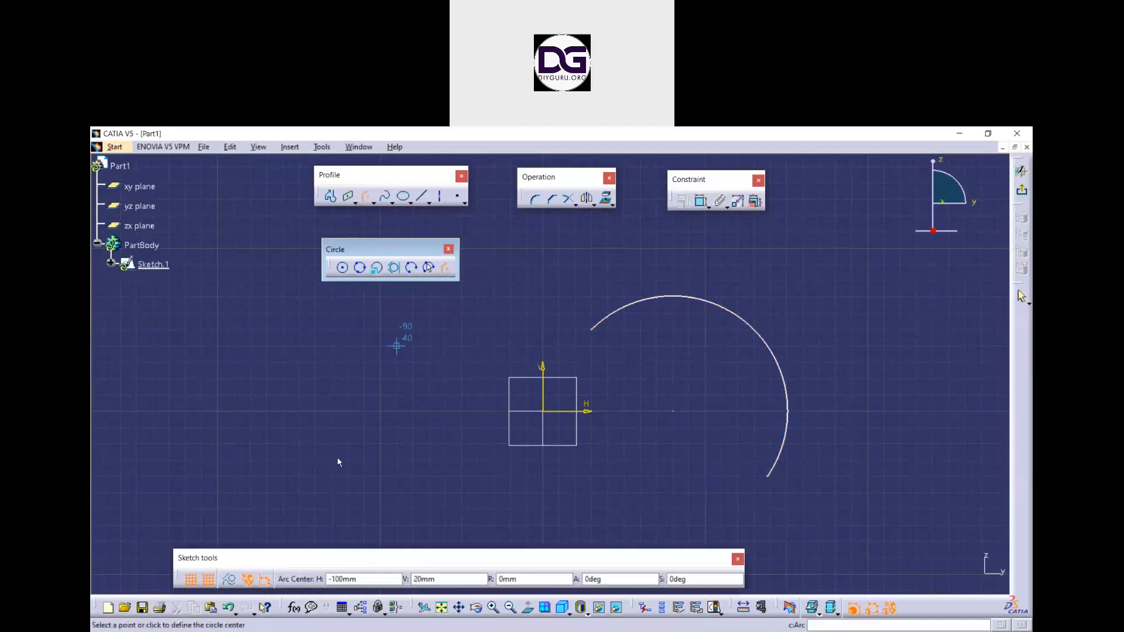
left_click(283, 412)
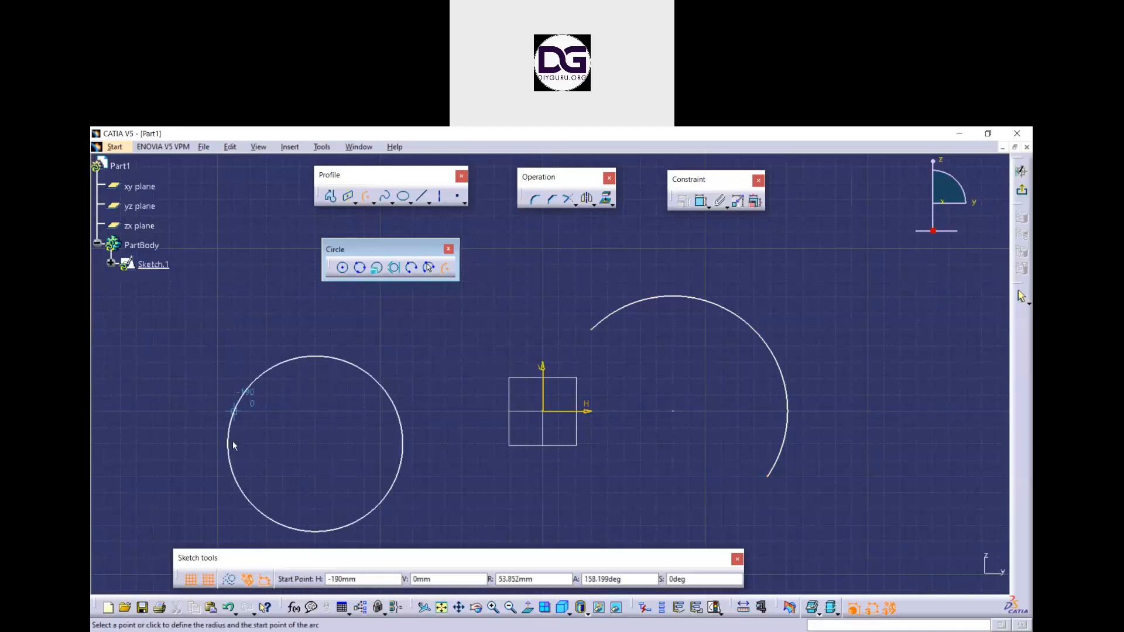
left_click(380, 378)
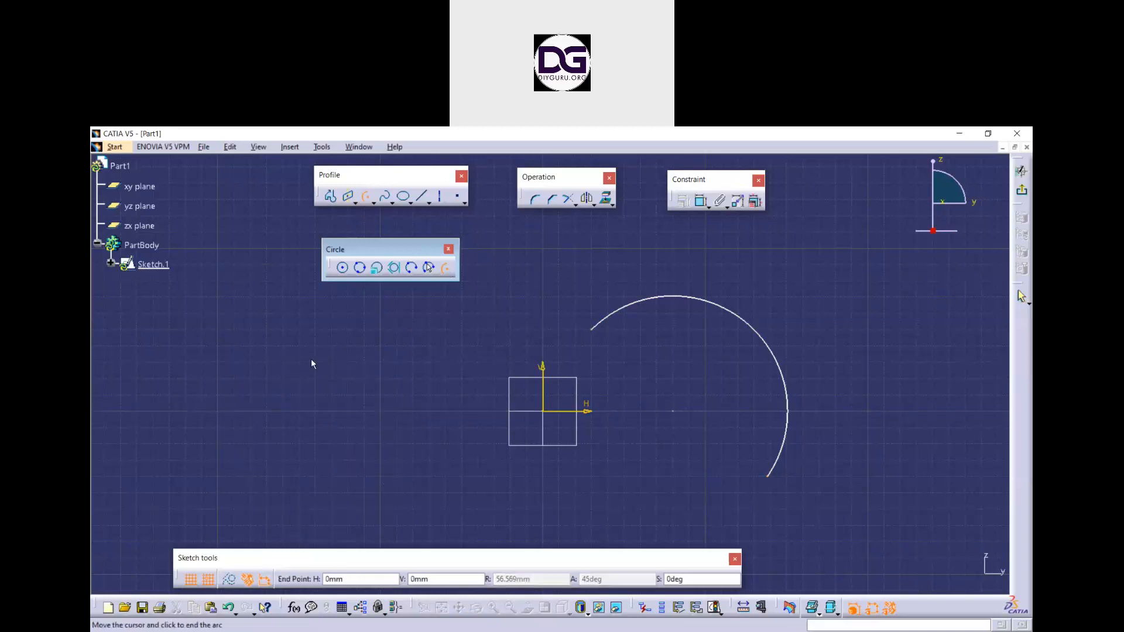
left_click(251, 509)
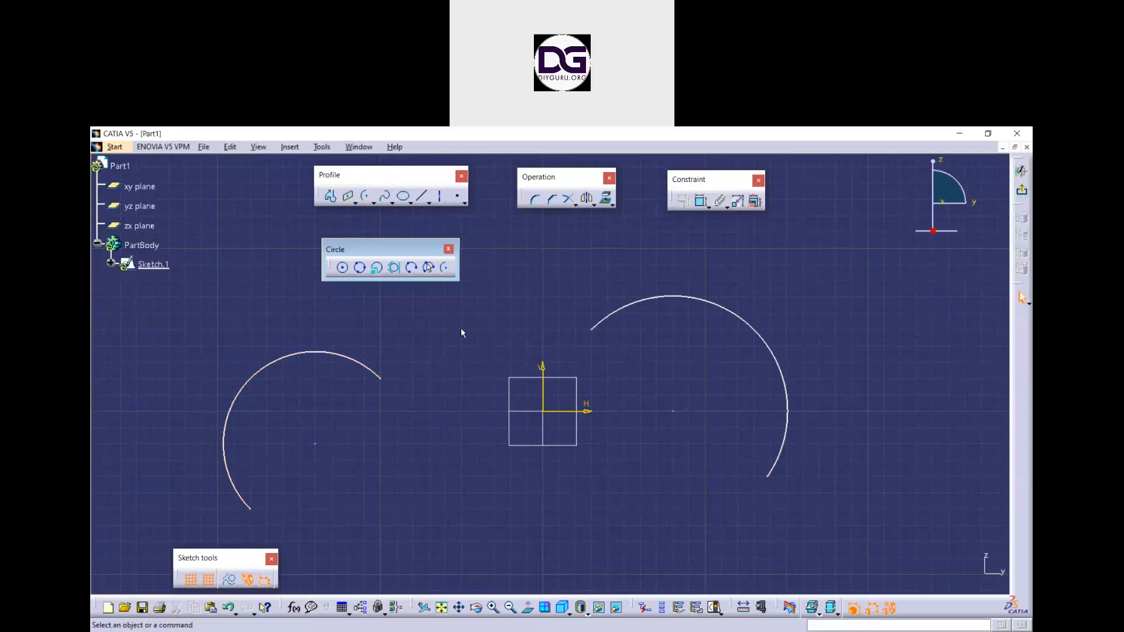
Draw a very short center-based Arc below and left of the origin
left_click(445, 486)
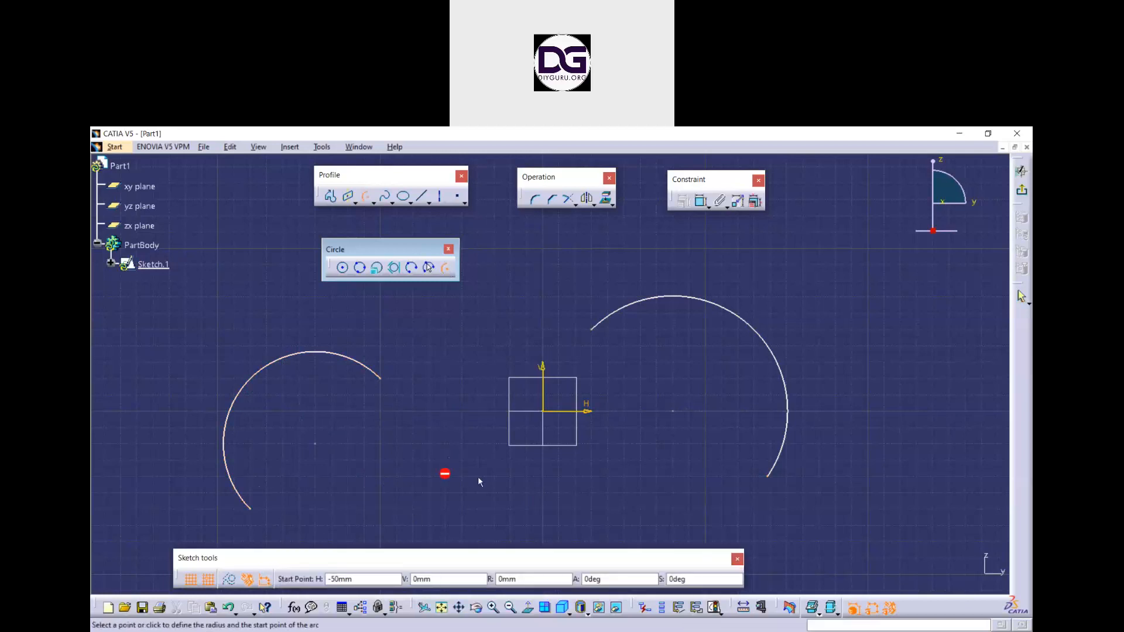
left_click(476, 478)
left_click(453, 504)
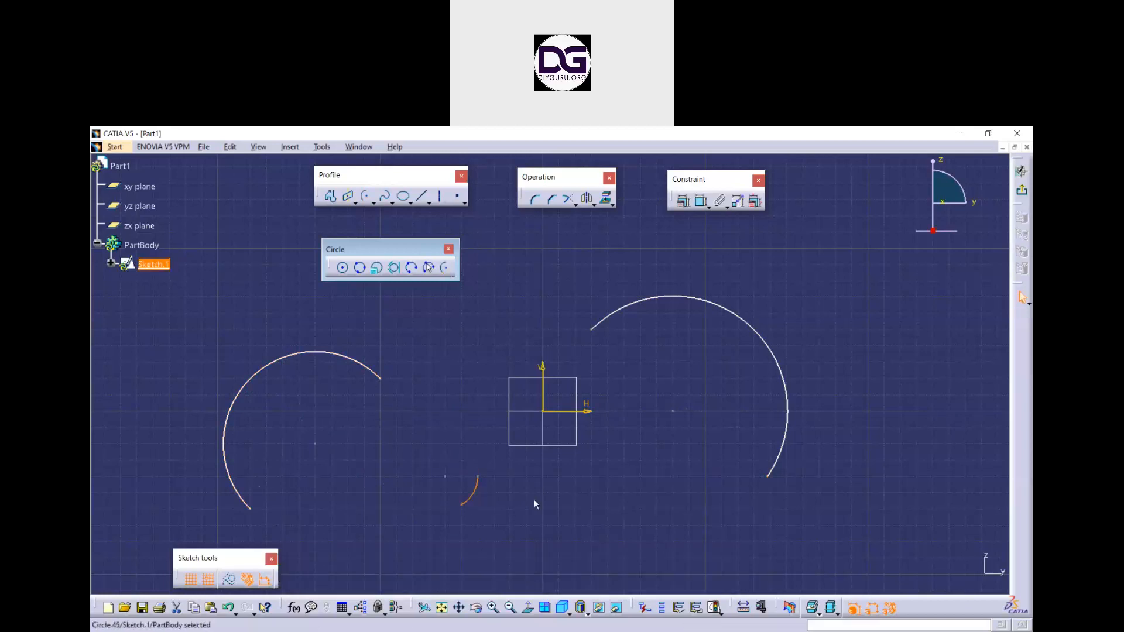
Delete all three arcs from the sketch and close the floating Circle toolbar
left_click_drag(869, 488, 254, 334)
key("Delete")
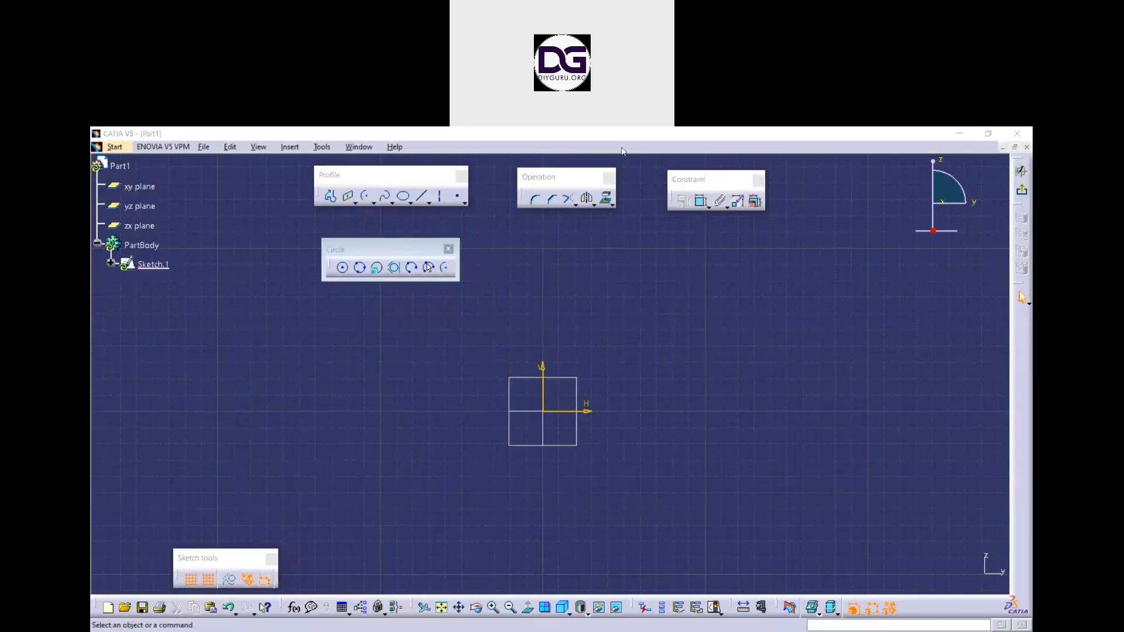
left_click(535, 293)
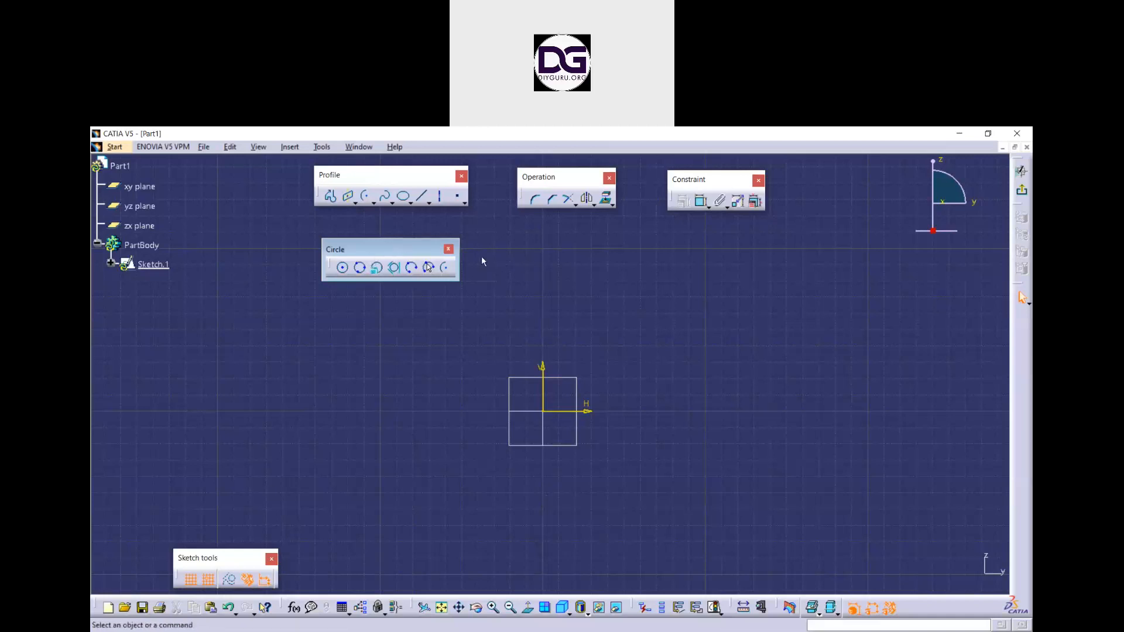
left_click(449, 249)
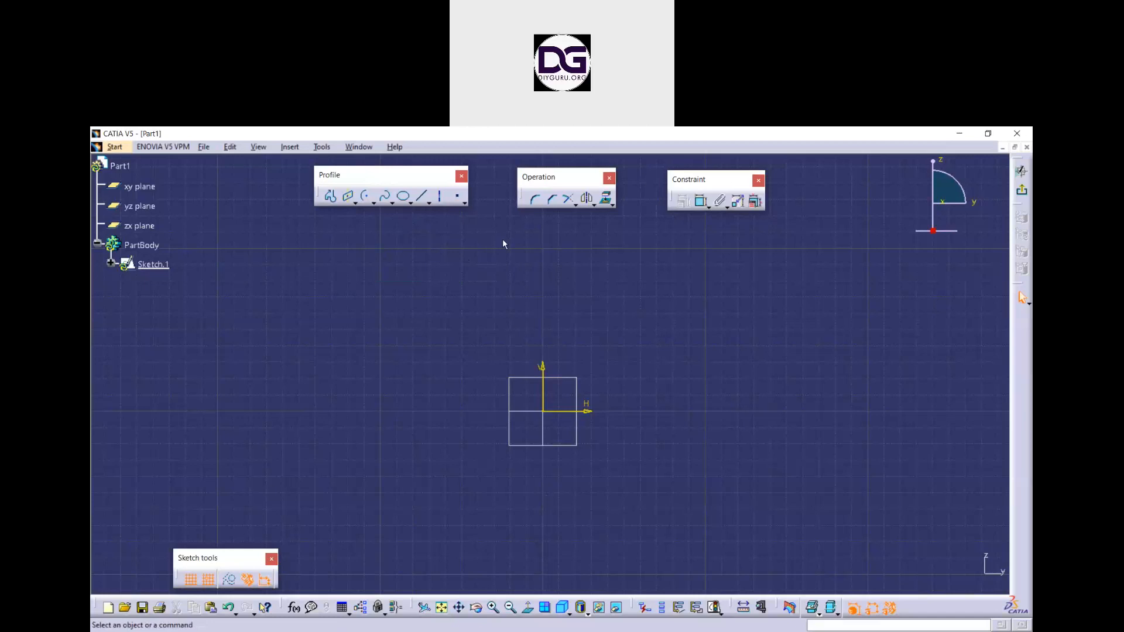
left_click(631, 149)
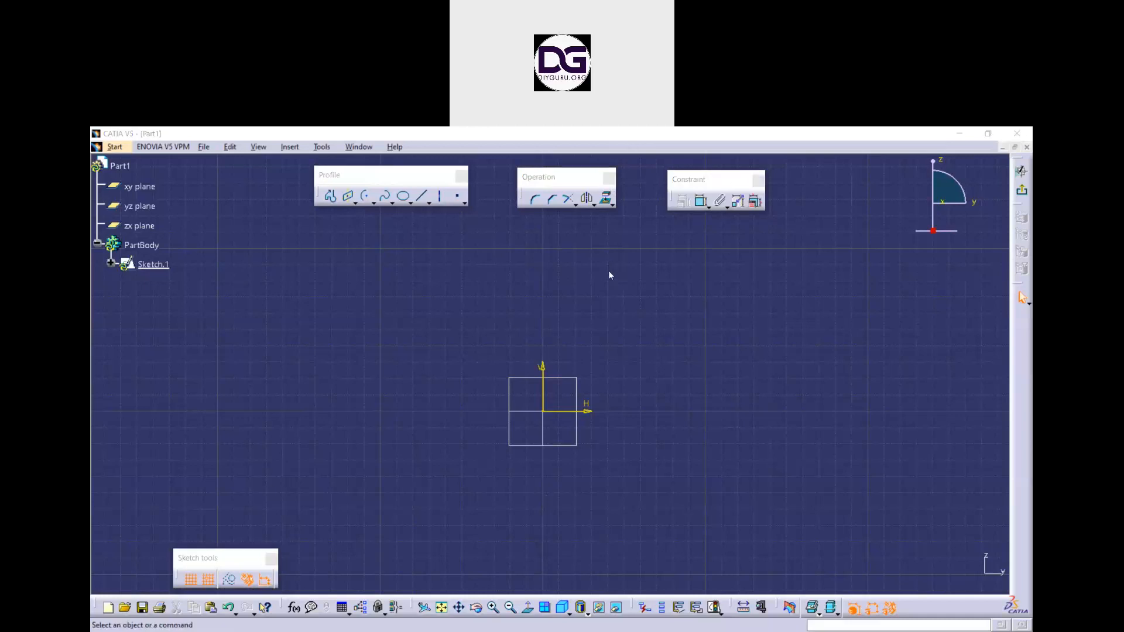